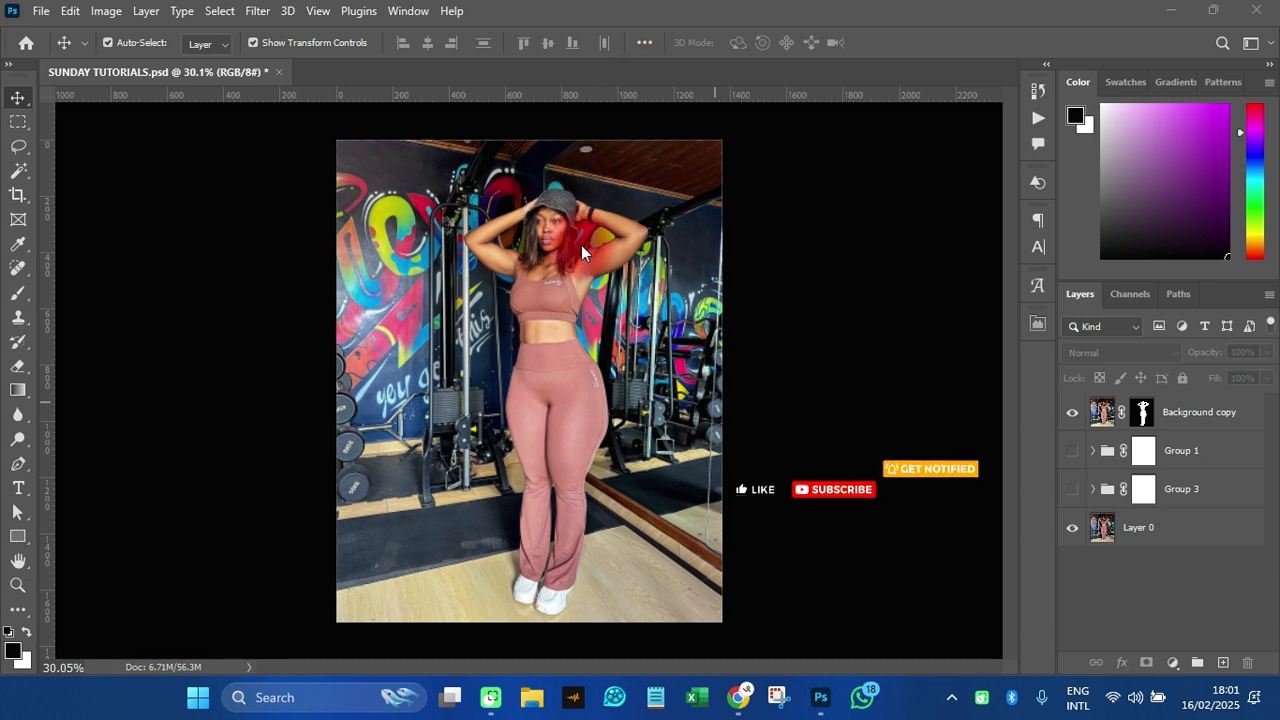
Toggle the visibility of Group 1 and Group 3 to compare both replacement backgrounds with the original gym photo.
click(1069, 489)
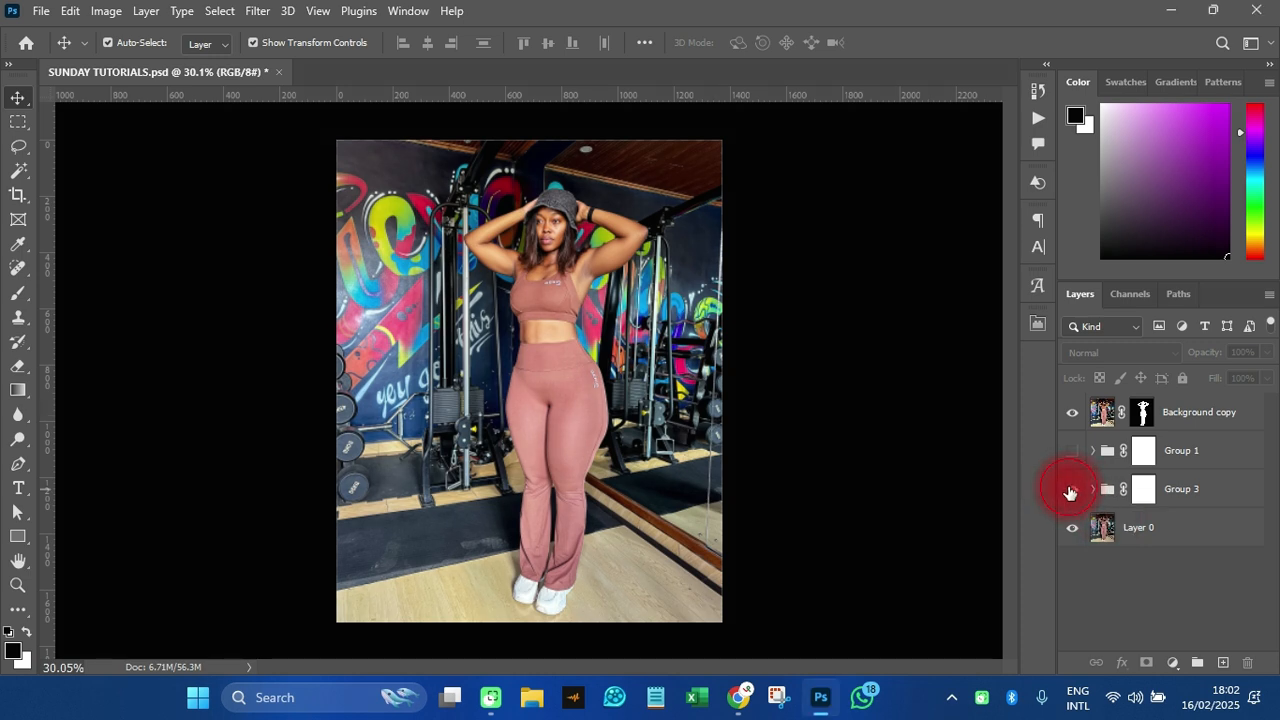
click(1070, 489)
click(1074, 451)
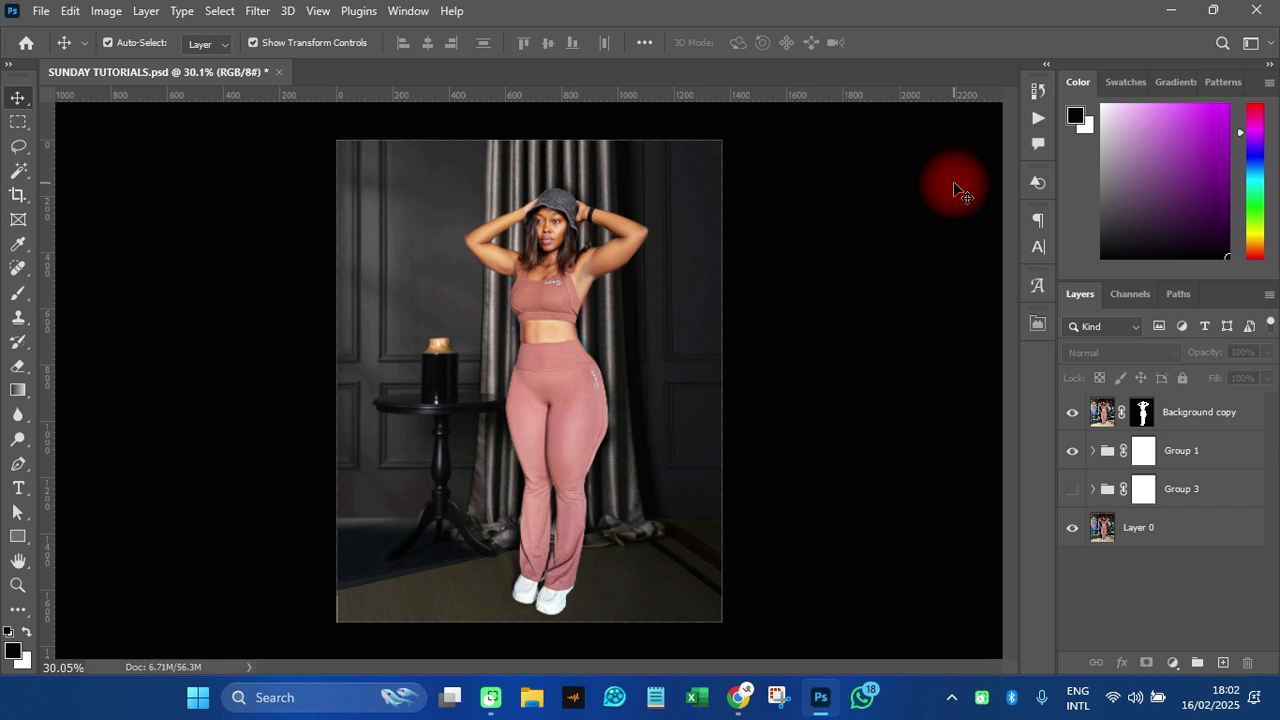
click(1072, 451)
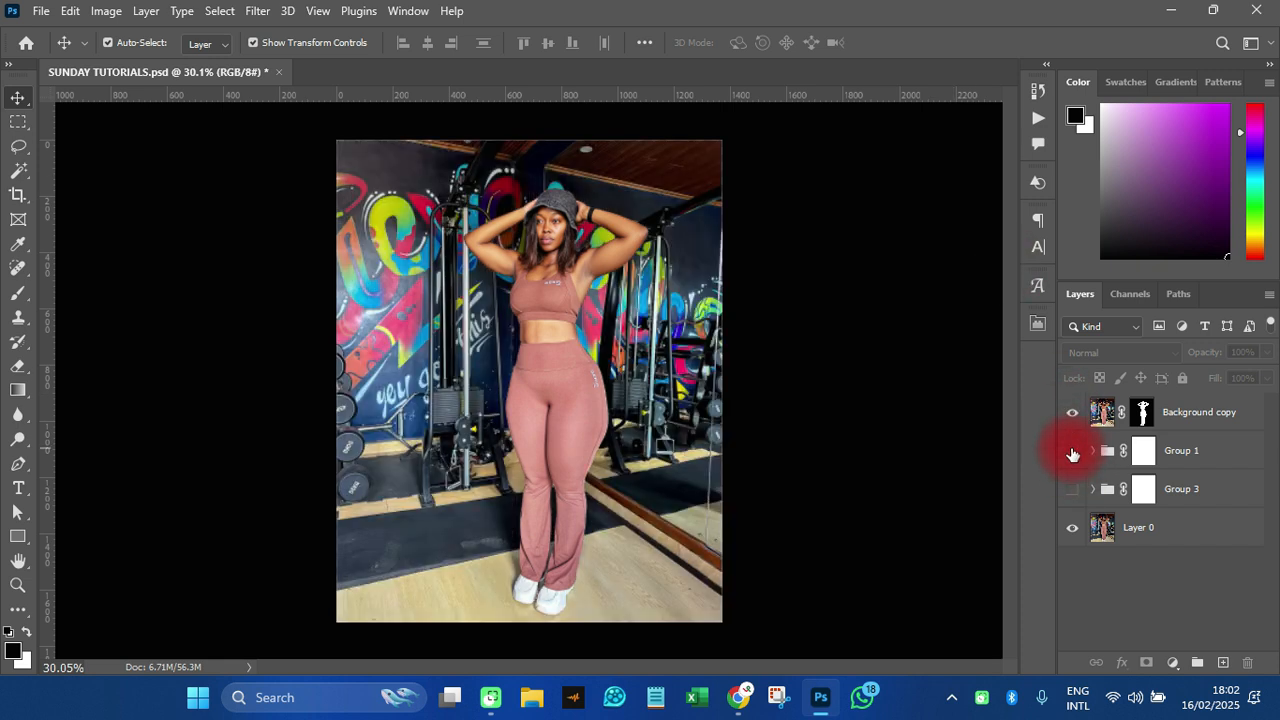
click(1072, 452)
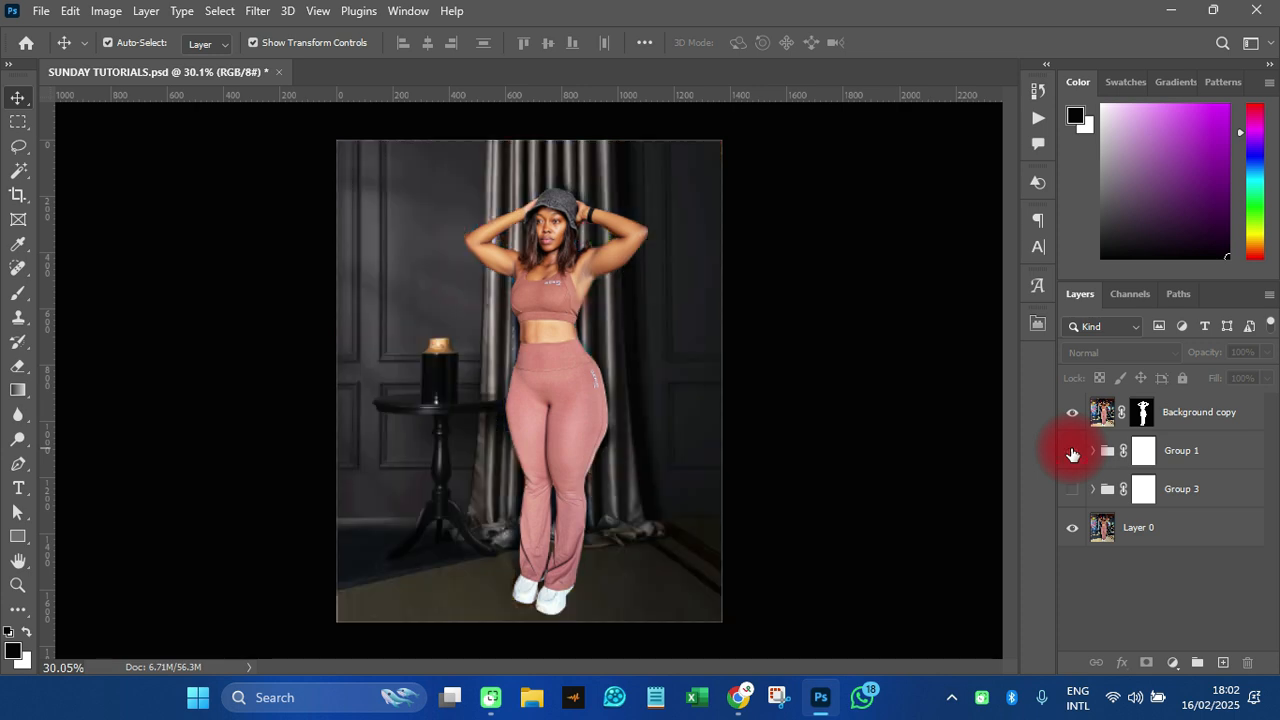
click(1072, 452)
click(1072, 452)
click(1072, 452)
click(1073, 490)
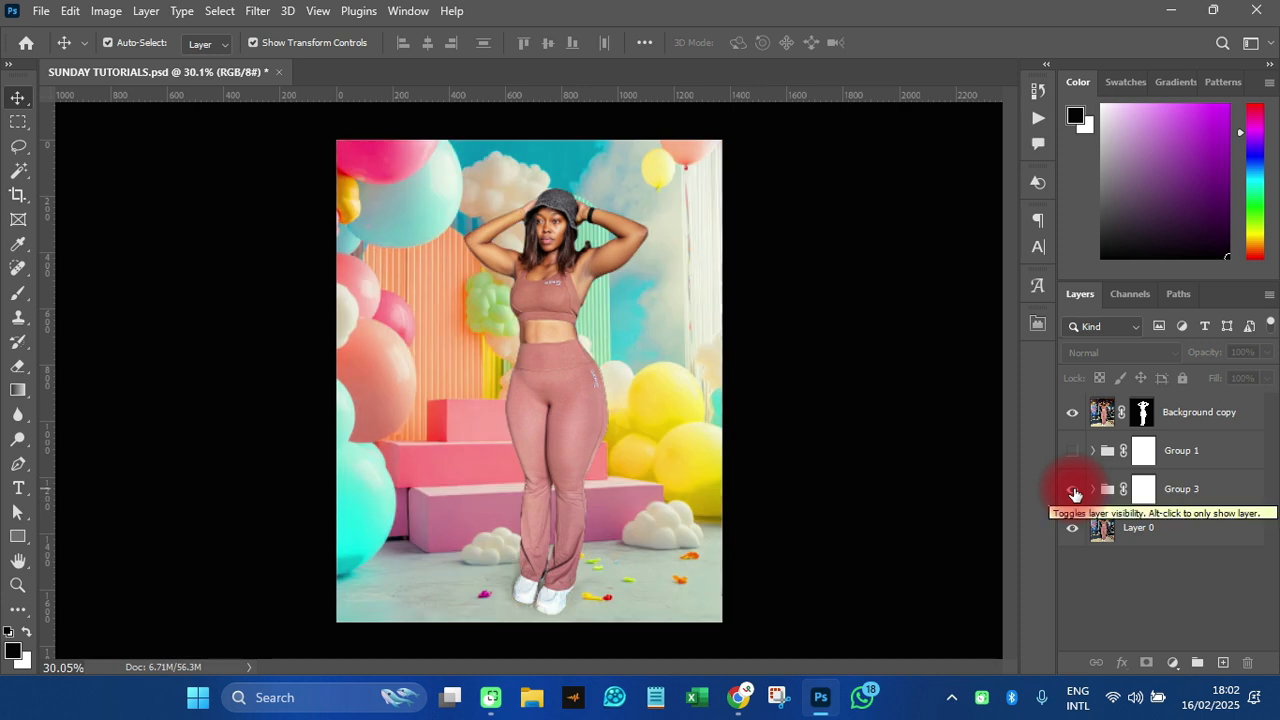
click(1073, 490)
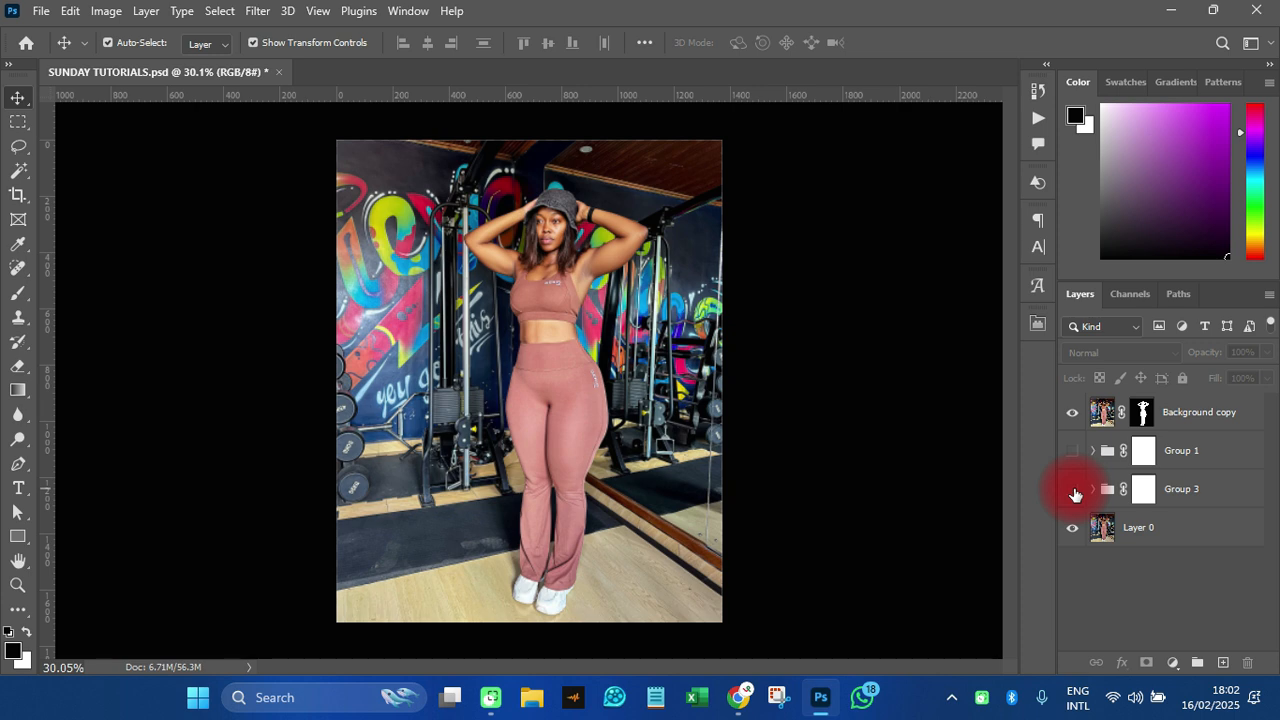
click(1073, 490)
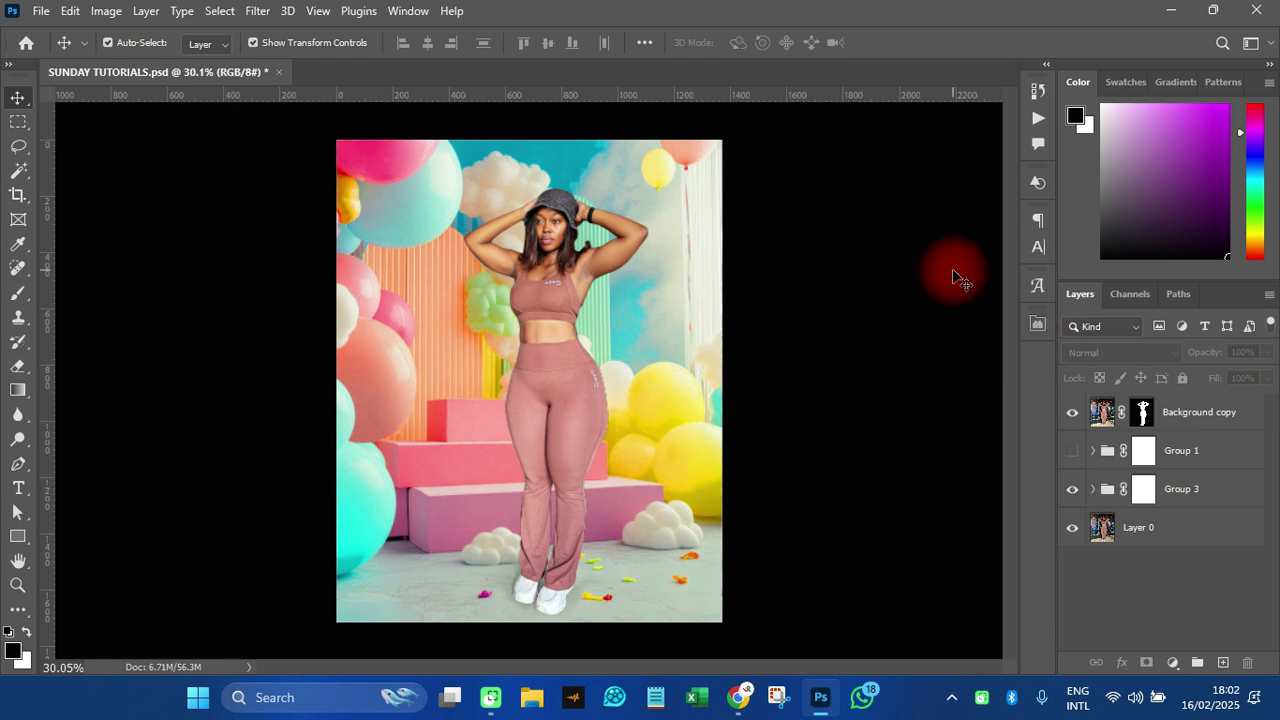
Delete the layer masks of Group 1 and Group 3, and remove both groups from the document.
click(1143, 450)
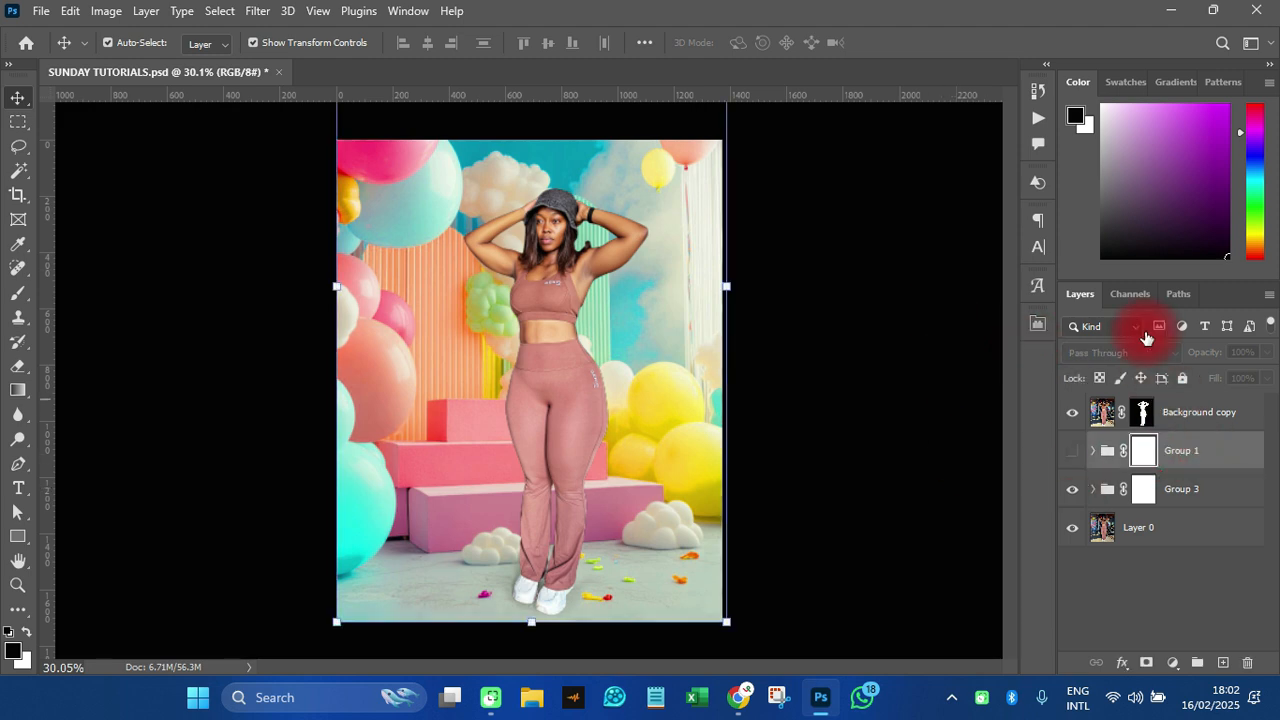
key(Delete)
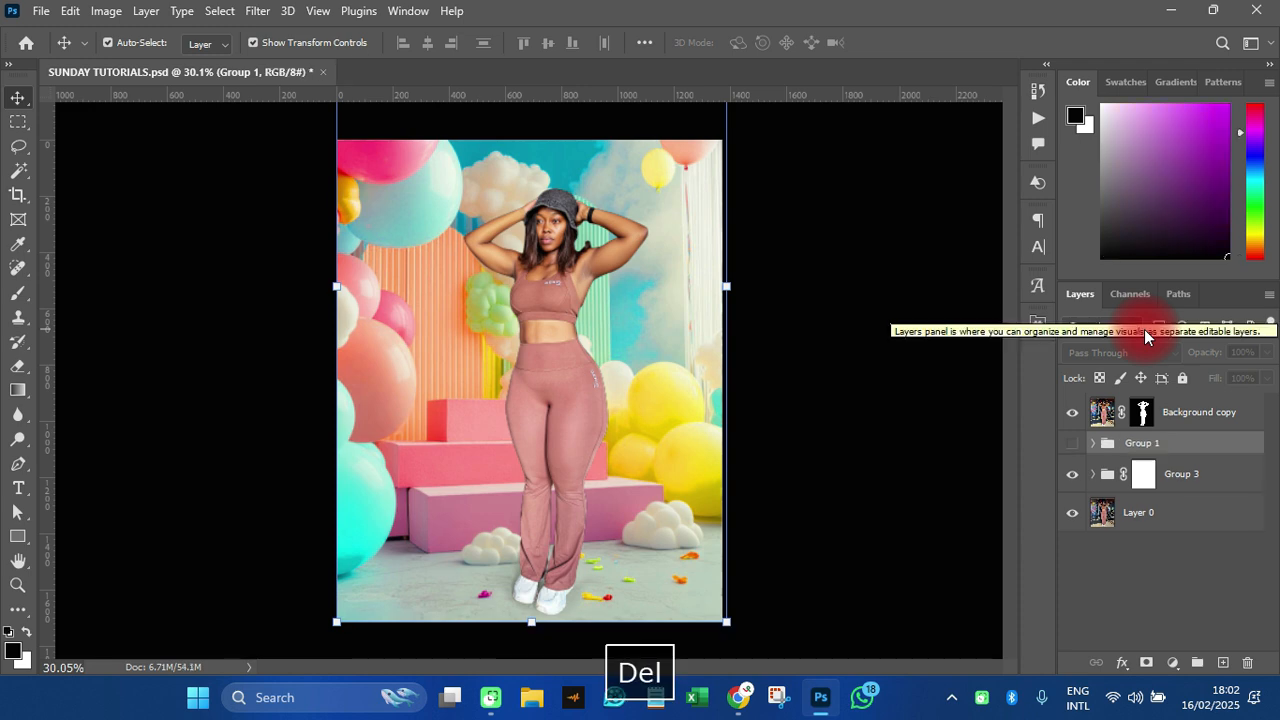
click(1148, 474)
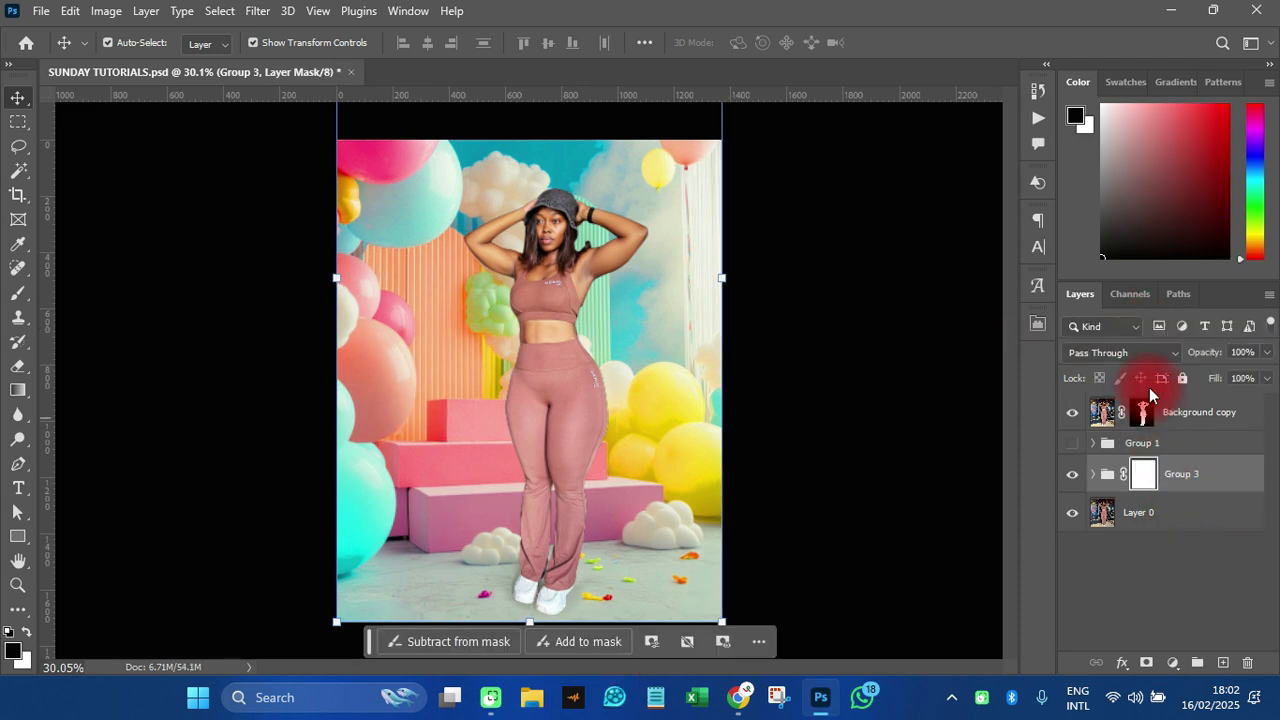
key(Delete)
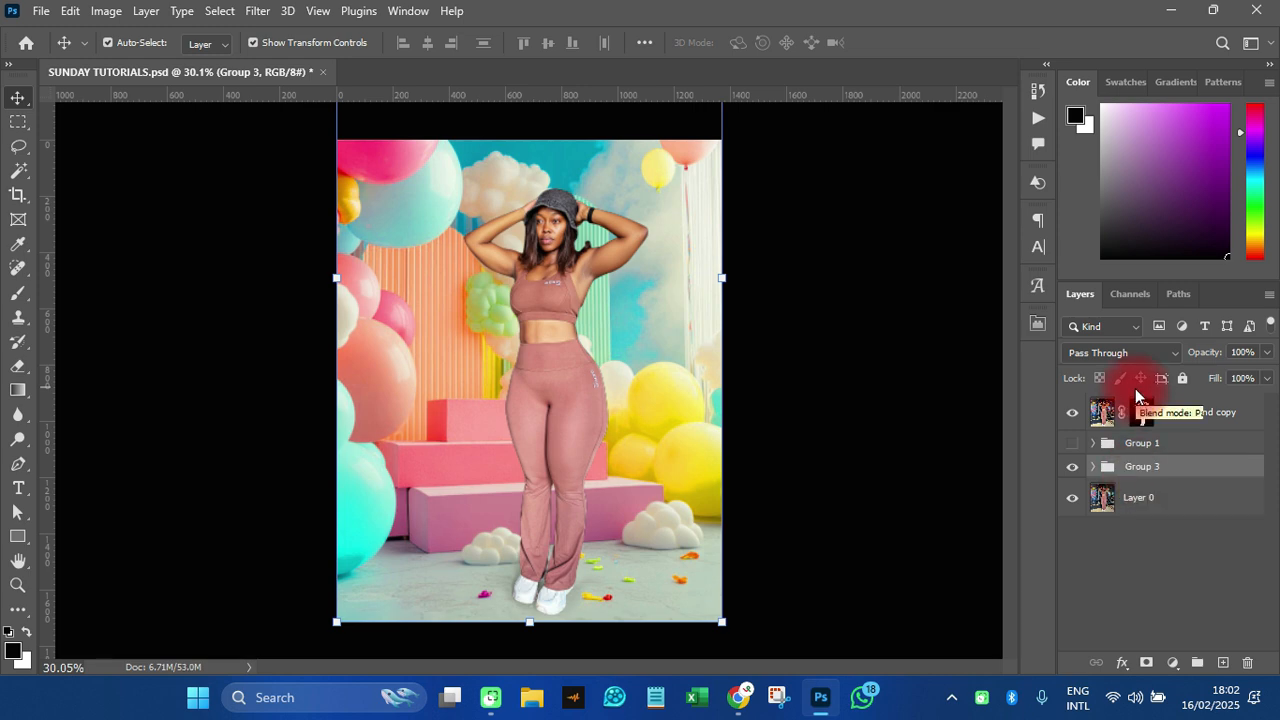
key(Delete)
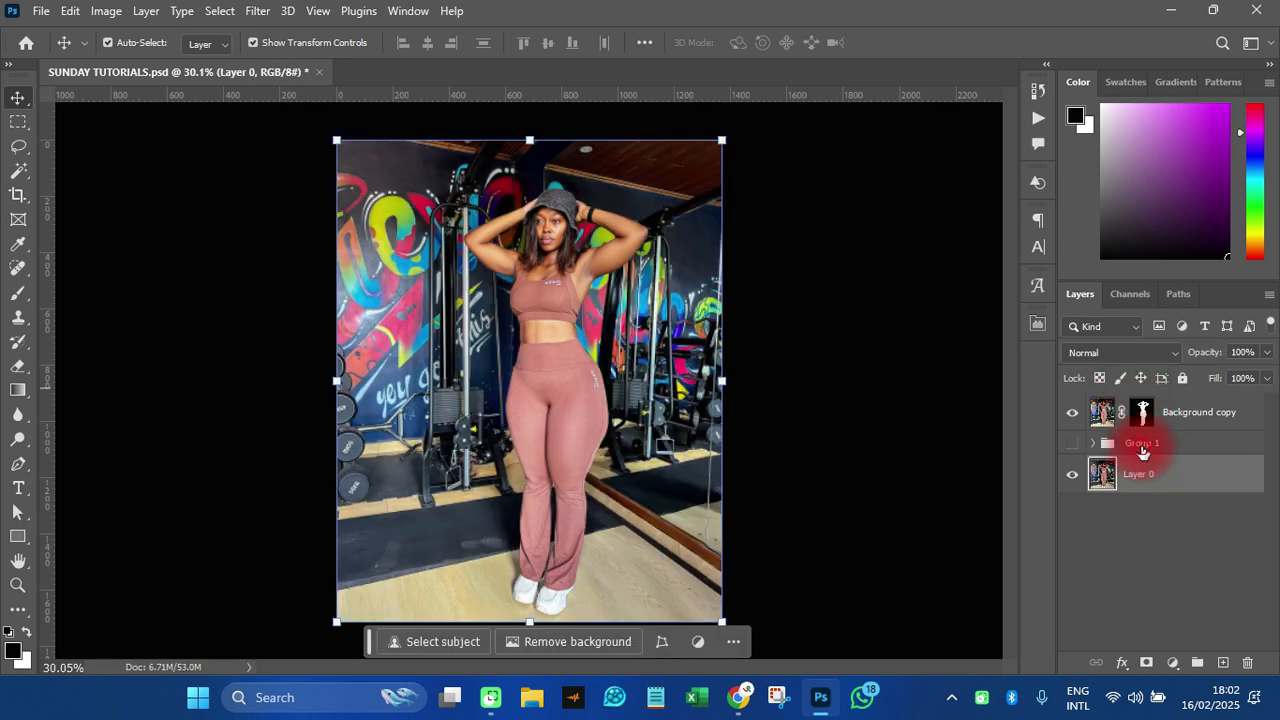
click(1143, 452)
key(Delete)
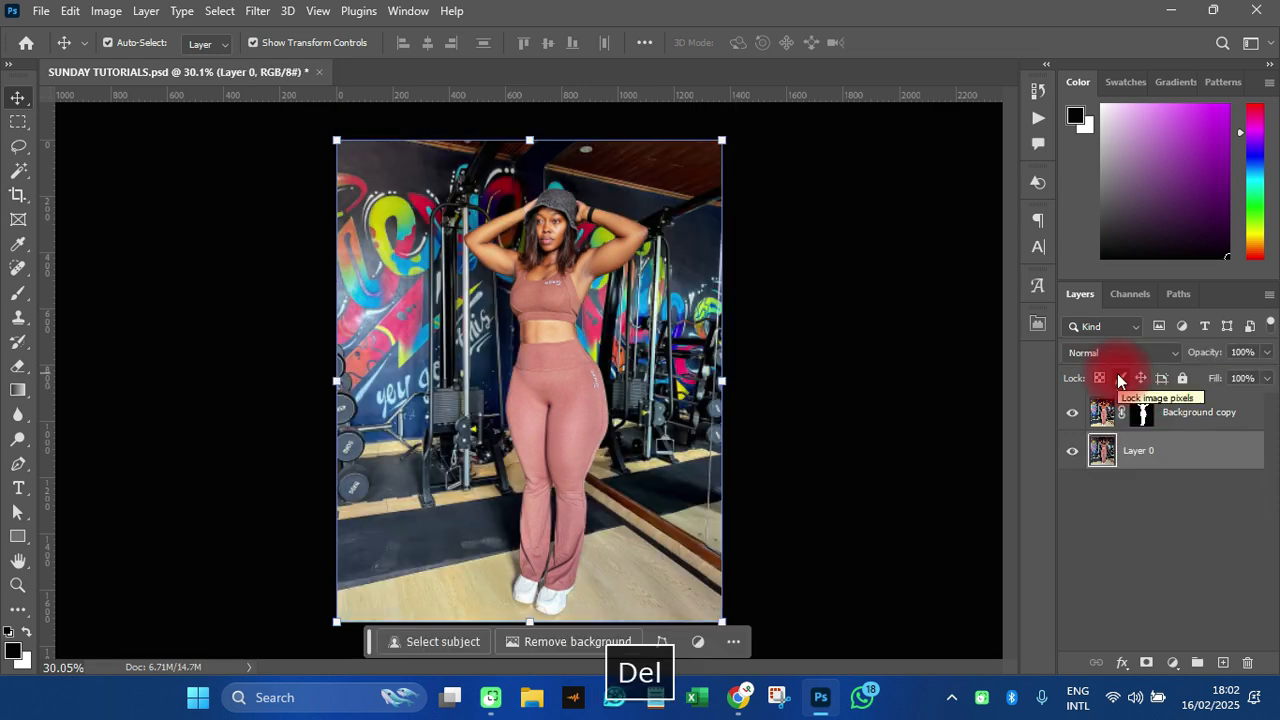
Hide Layer 0 and keep the masked Background copy visible to isolate the woman on transparency.
click(1068, 412)
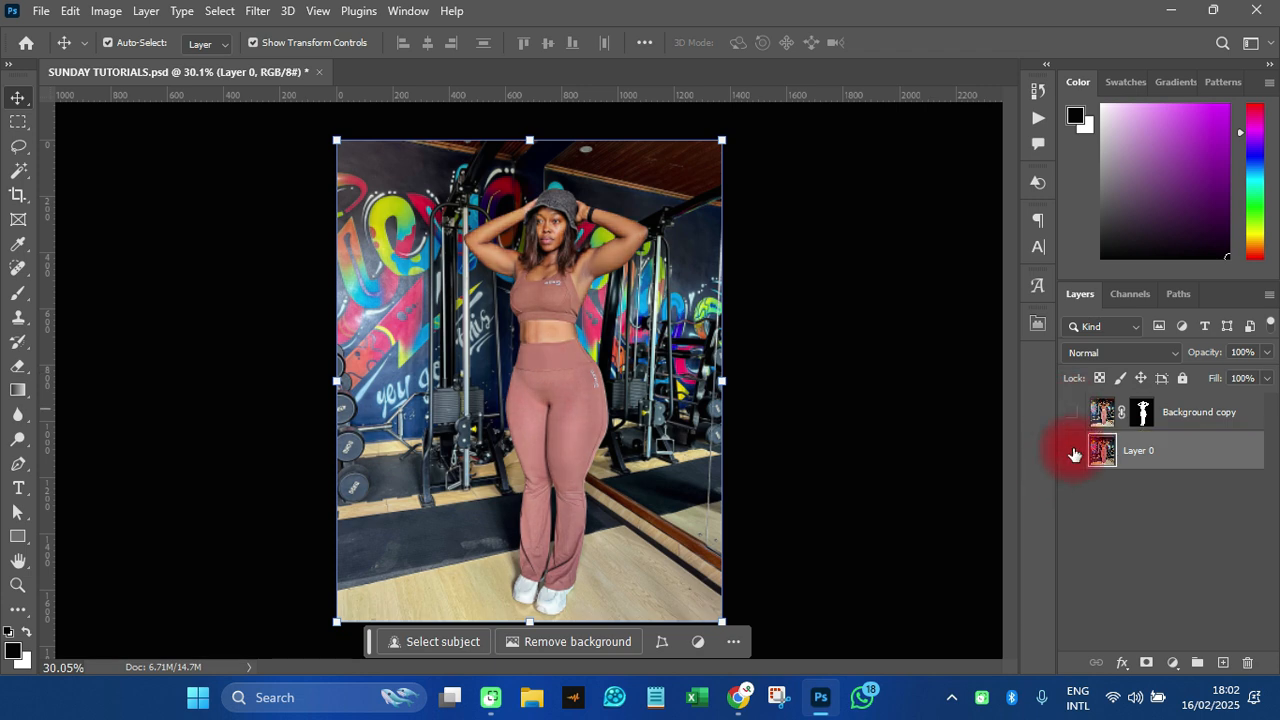
click(1072, 452)
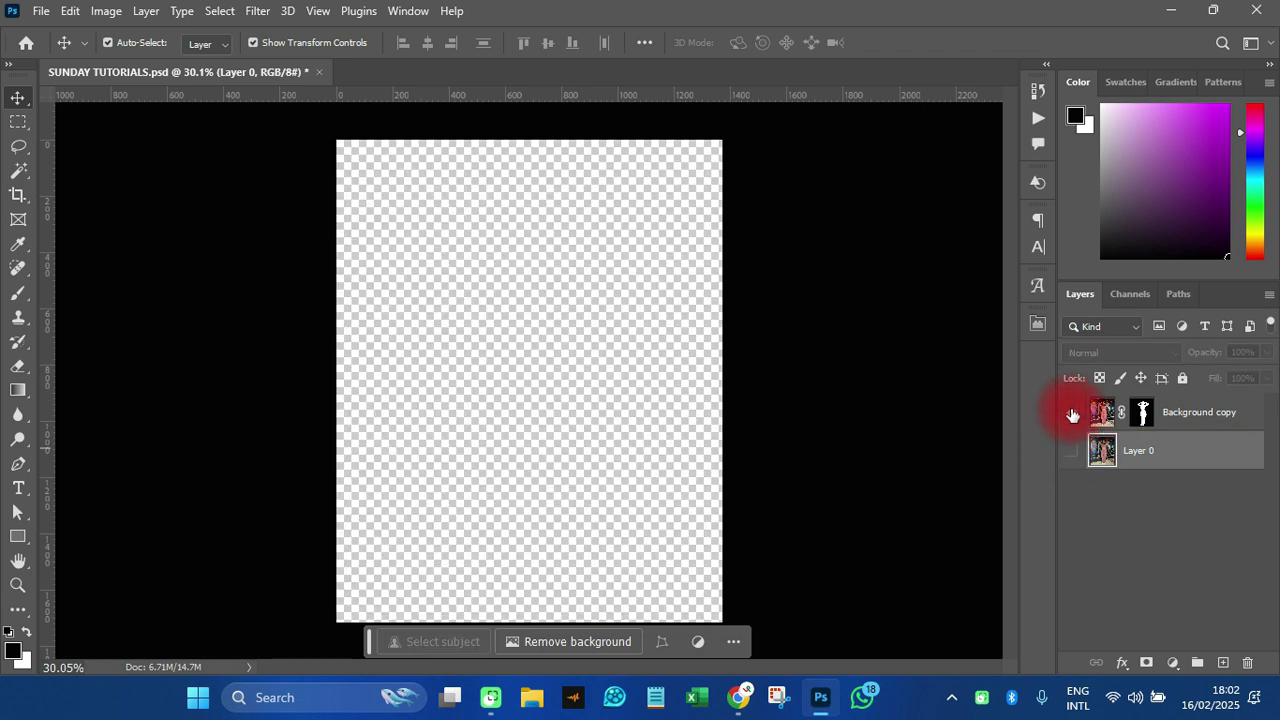
click(1071, 413)
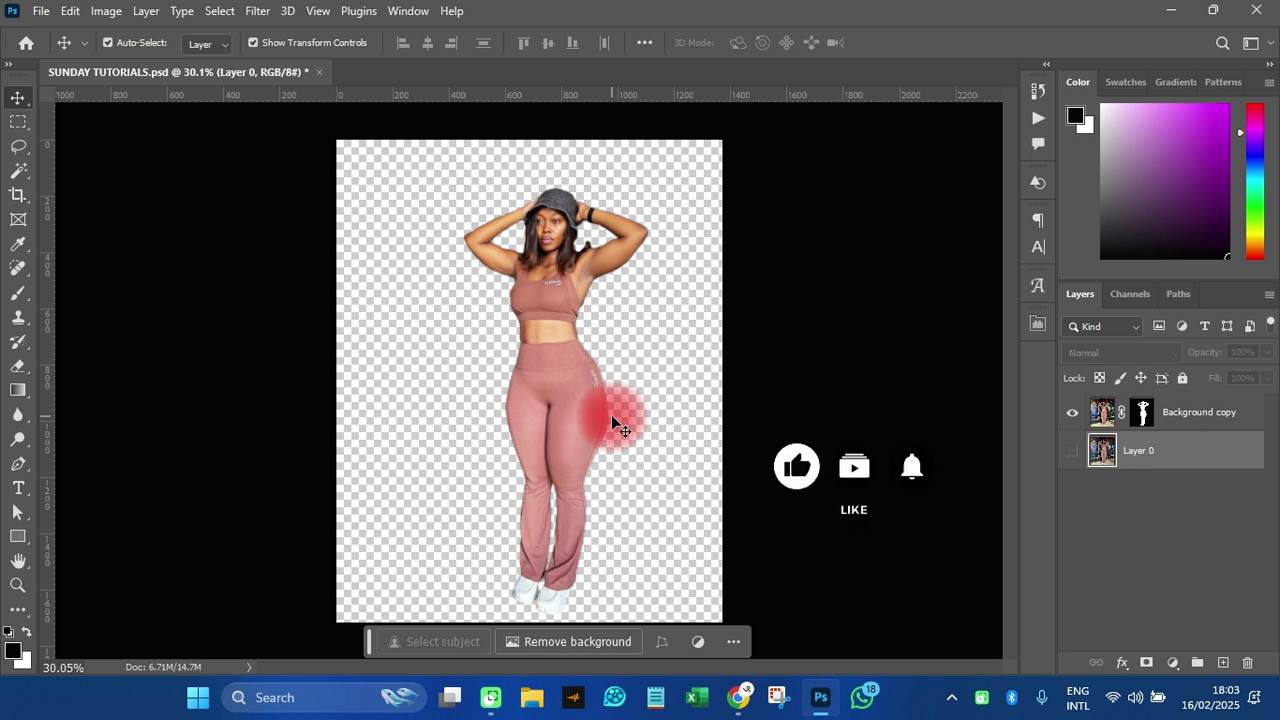
click(1072, 459)
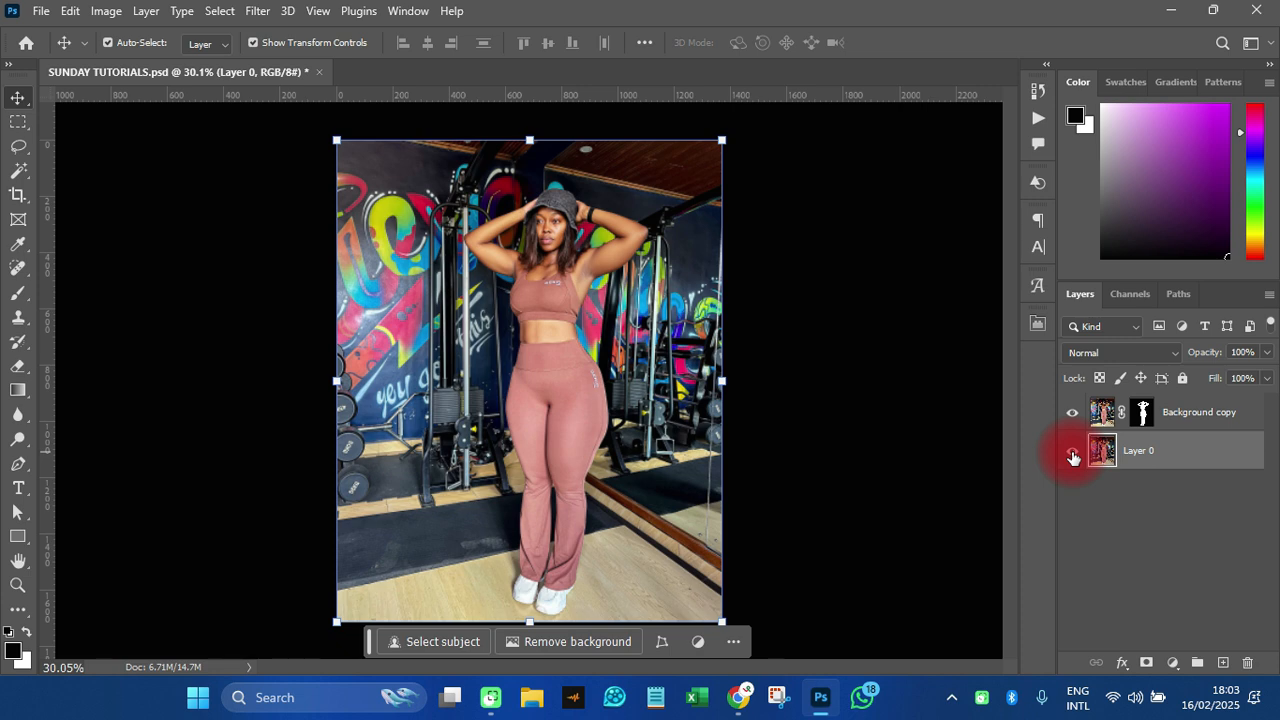
click(1073, 457)
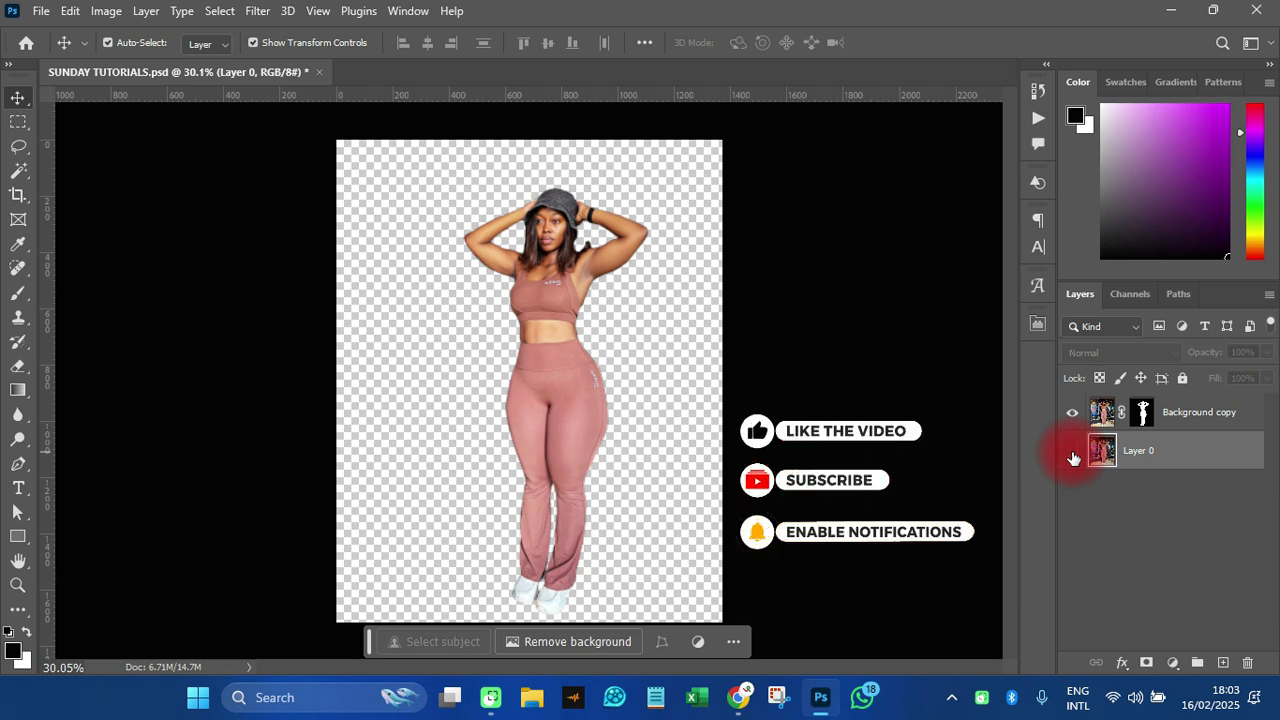
Place the dark curtain picture IMAGE.jpg from the Desktop folder as a linked file above Layer 0.
click(39, 11)
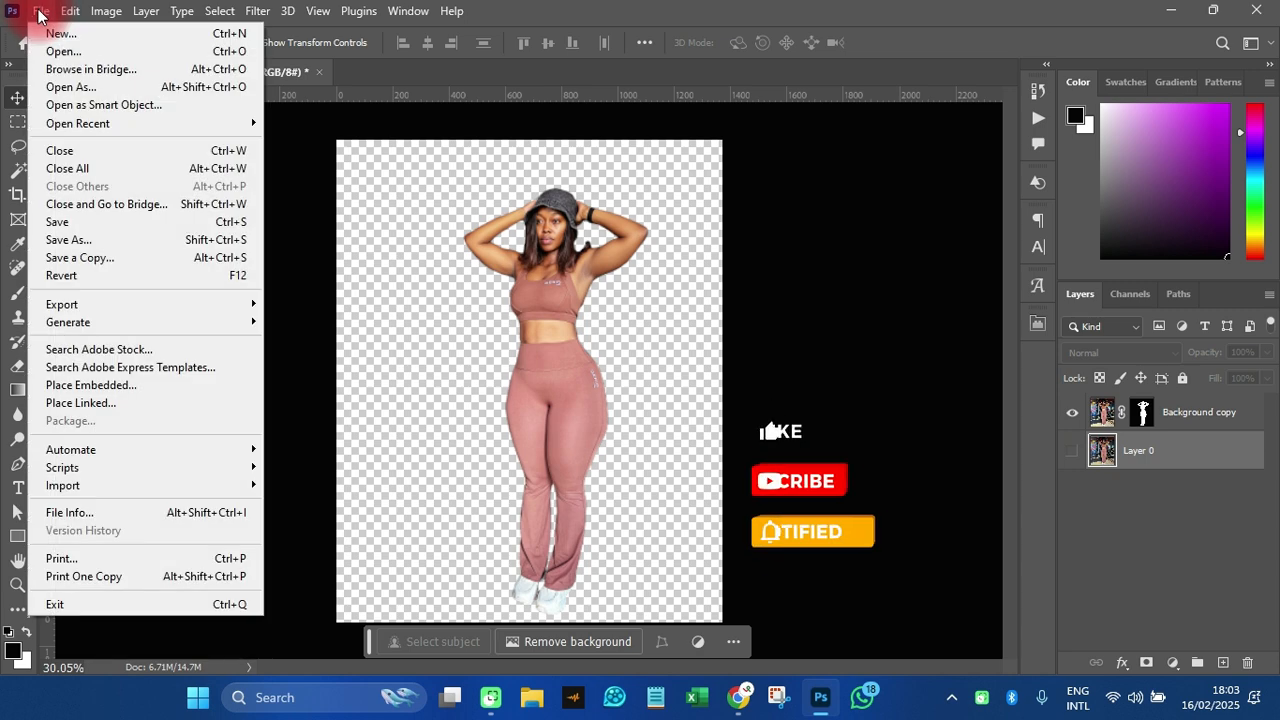
click(85, 407)
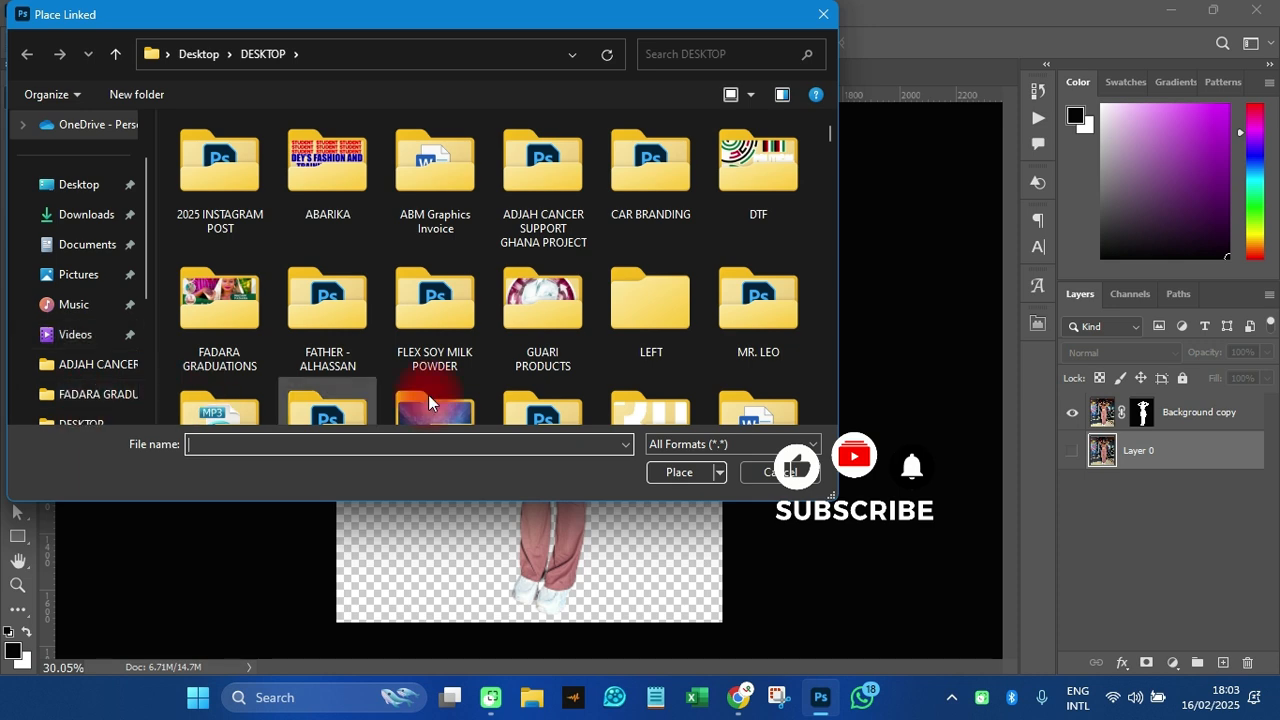
click(60, 188)
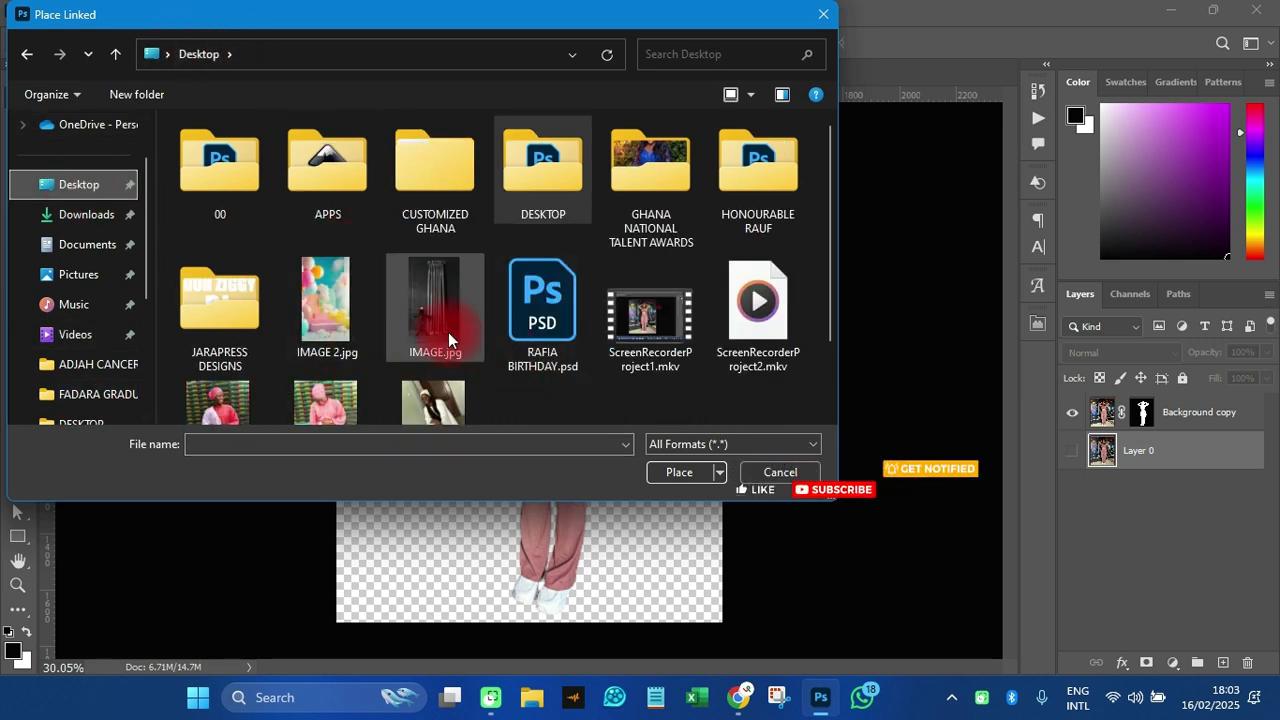
double_click(430, 307)
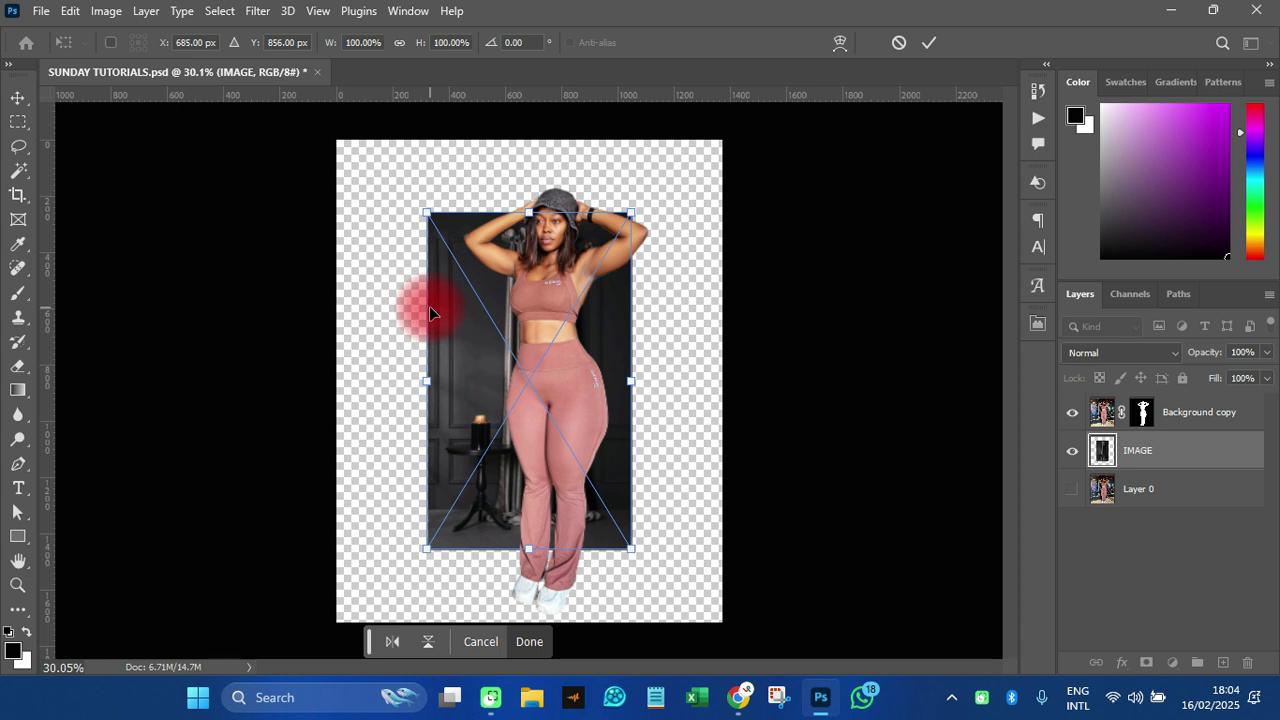
Scale the placed background proportionally to about 197% with width and height linked, covering the canvas, and commit the transform.
drag(631, 548, 765, 630)
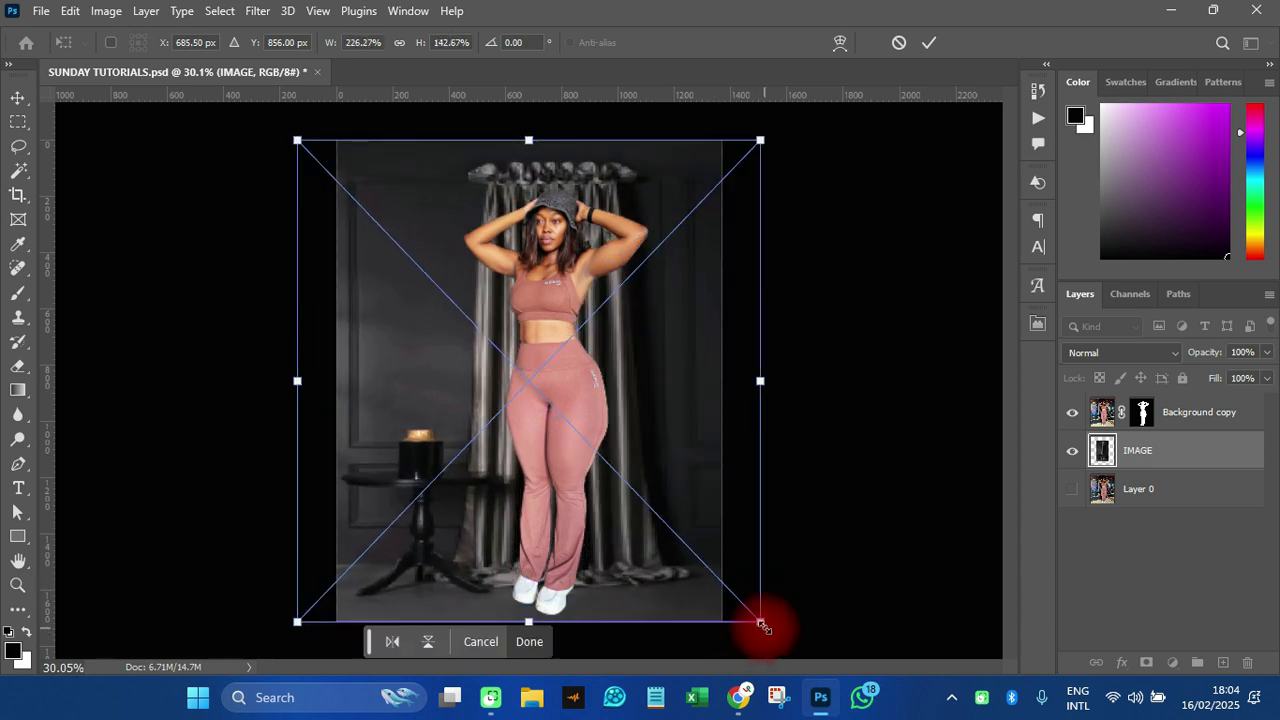
key(ctrl+z)
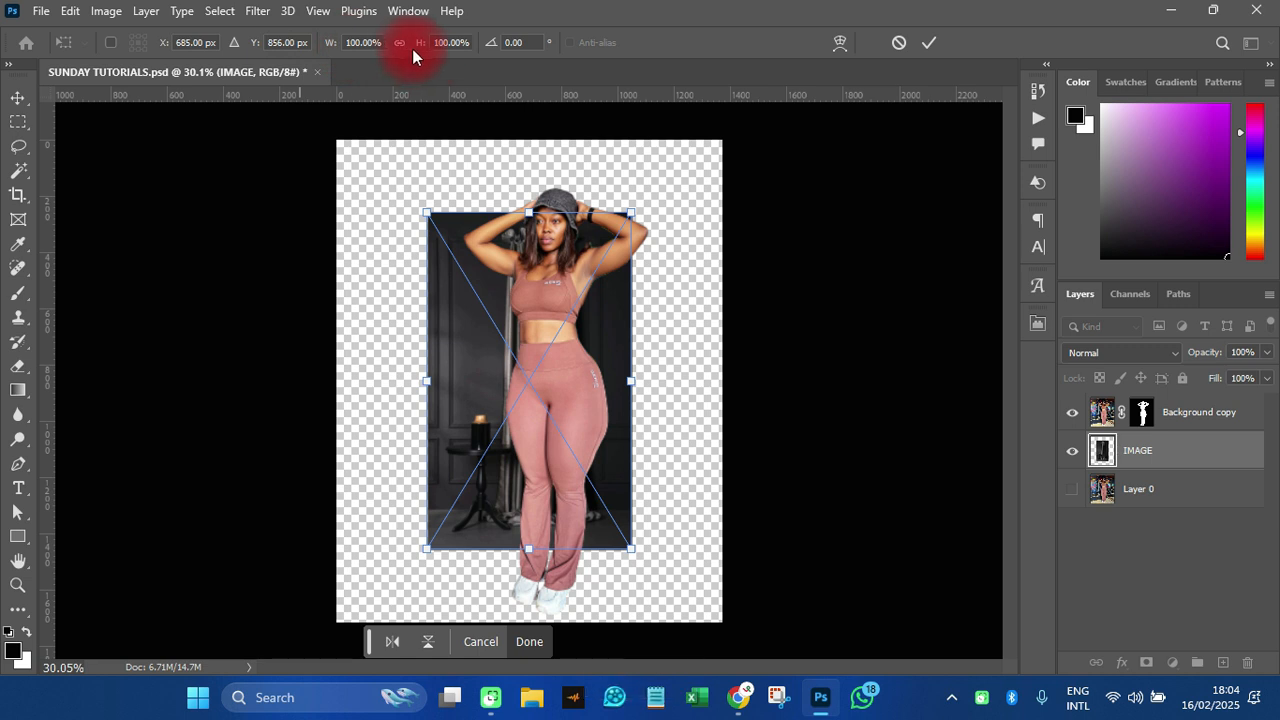
click(398, 43)
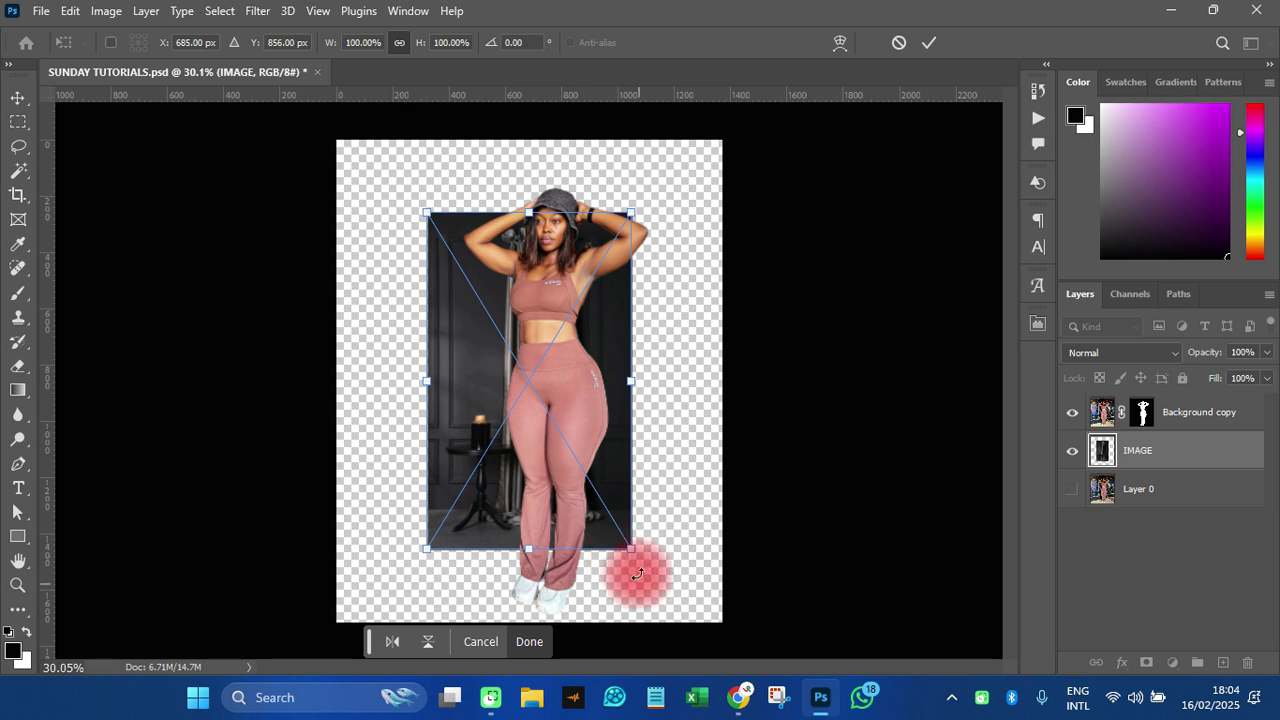
drag(628, 552, 742, 693)
click(718, 585)
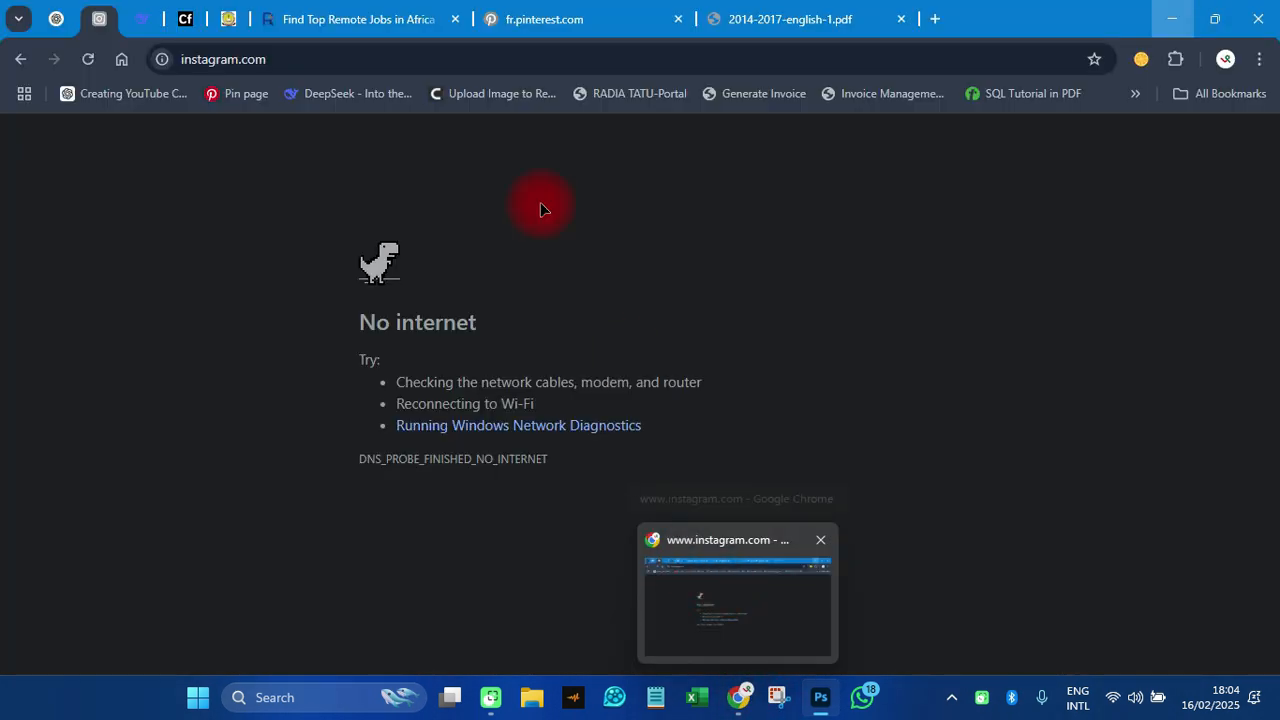
click(820, 697)
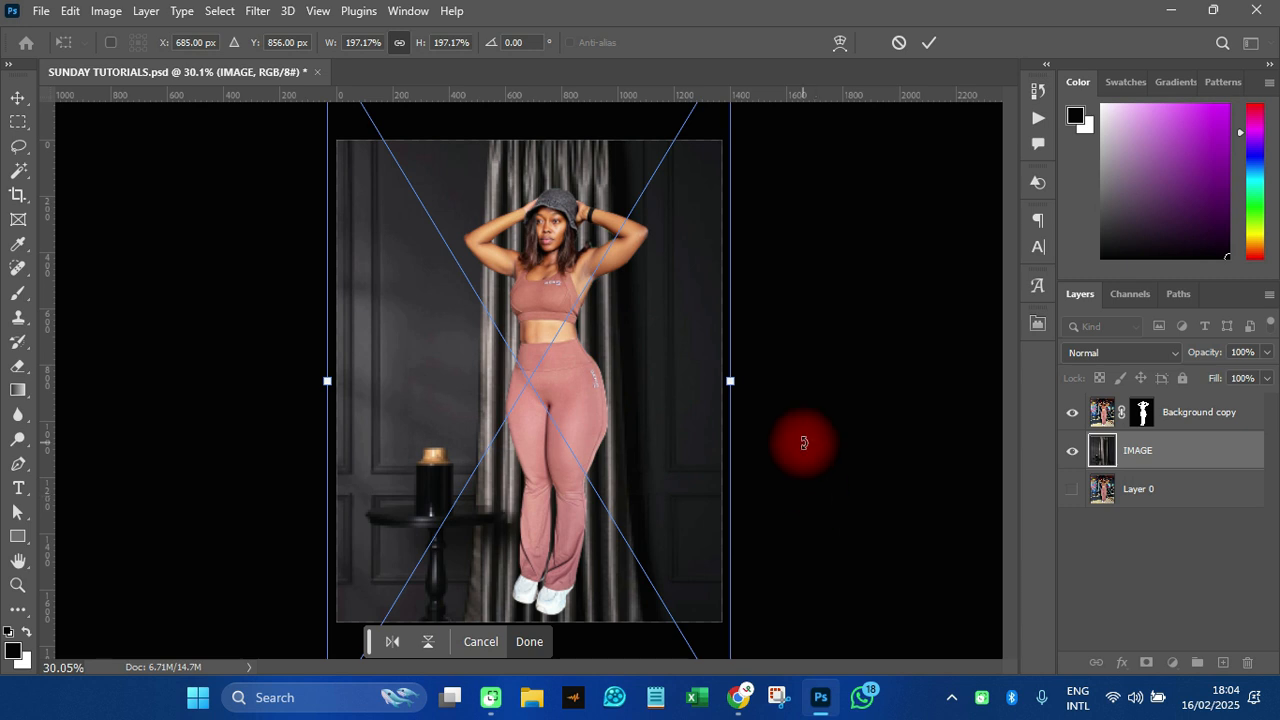
key(Return)
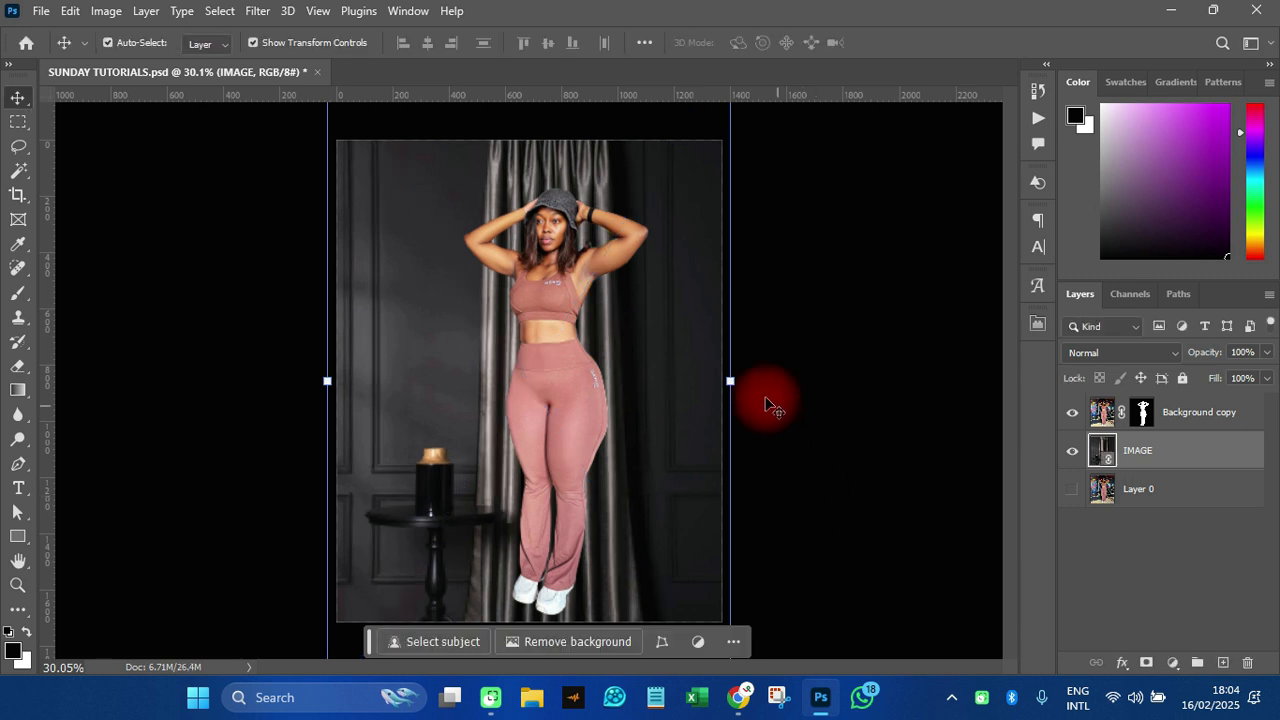
Move the curtain background up behind the woman so that its floor lies under her feet.
scroll(548, 575, up, 3)
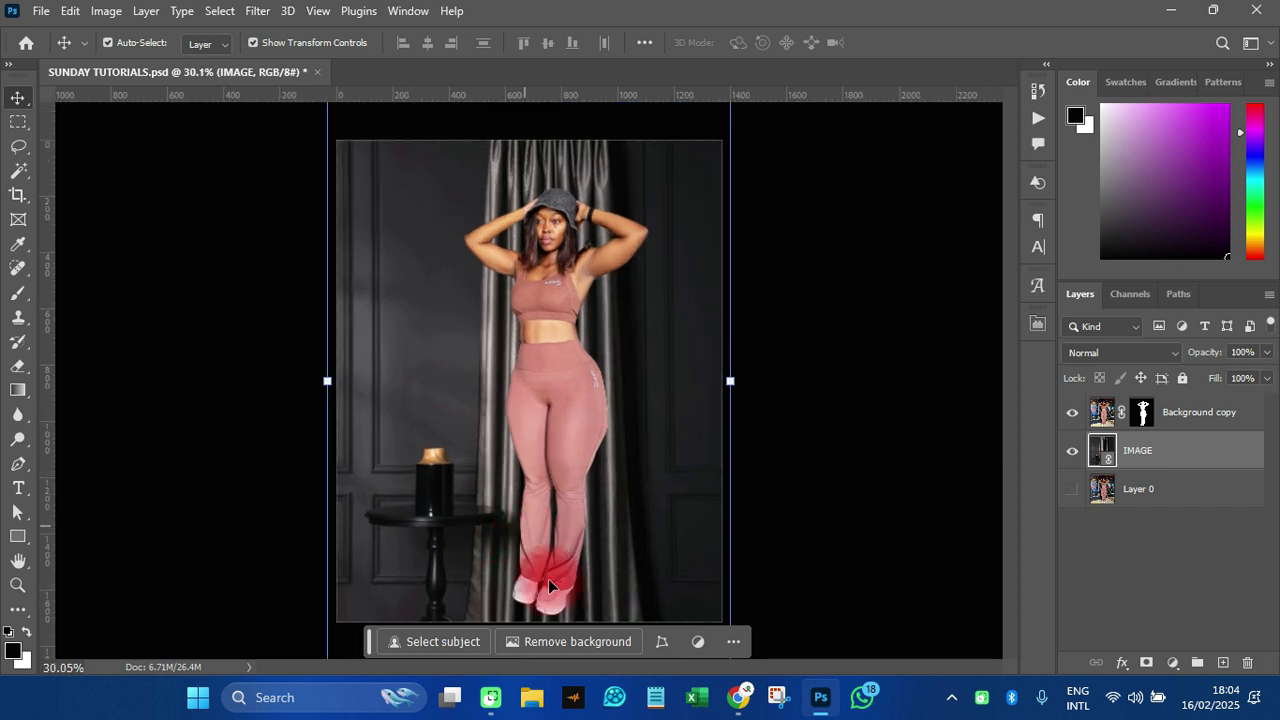
scroll(570, 542, down, 3)
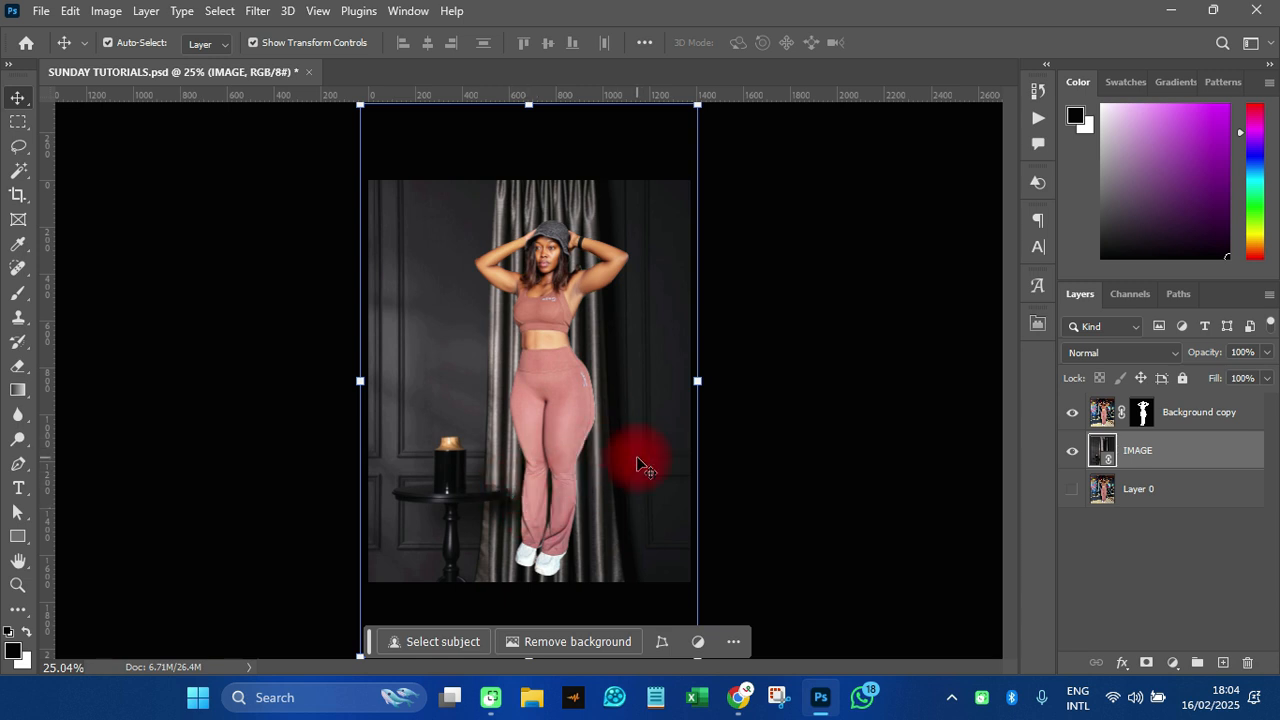
key(ctrl+t)
drag(640, 465, 643, 376)
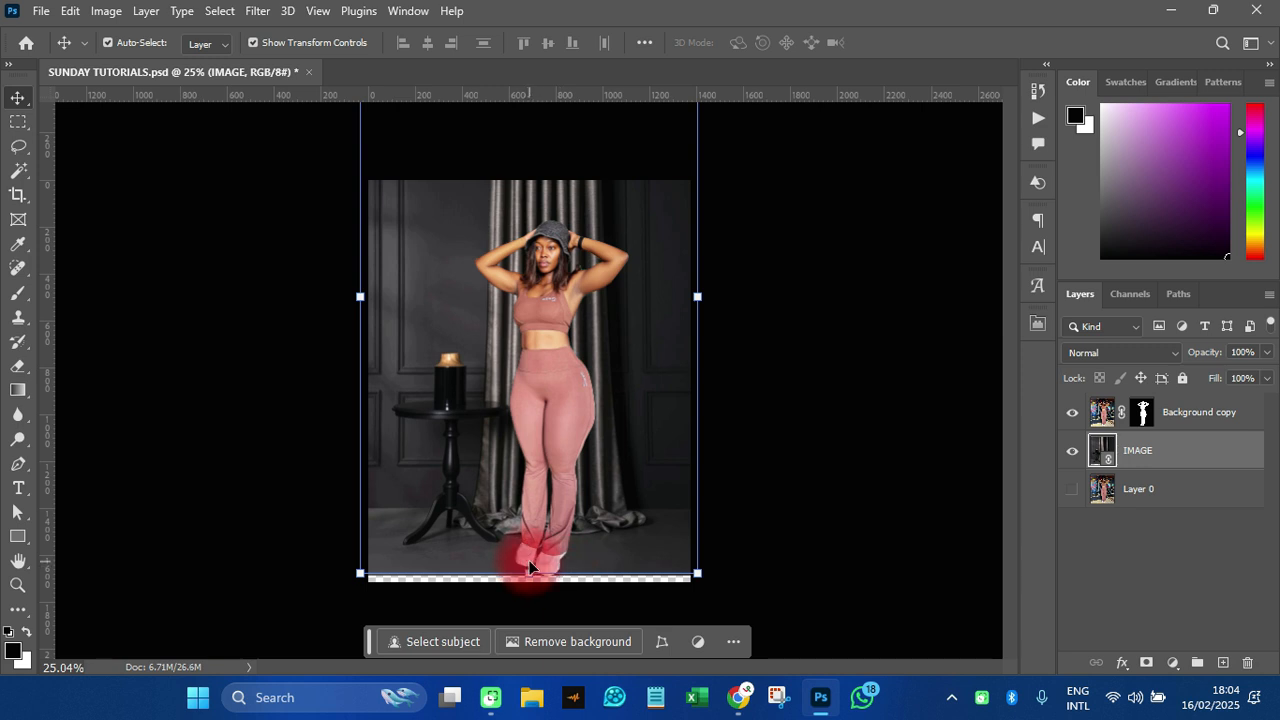
drag(647, 500, 644, 477)
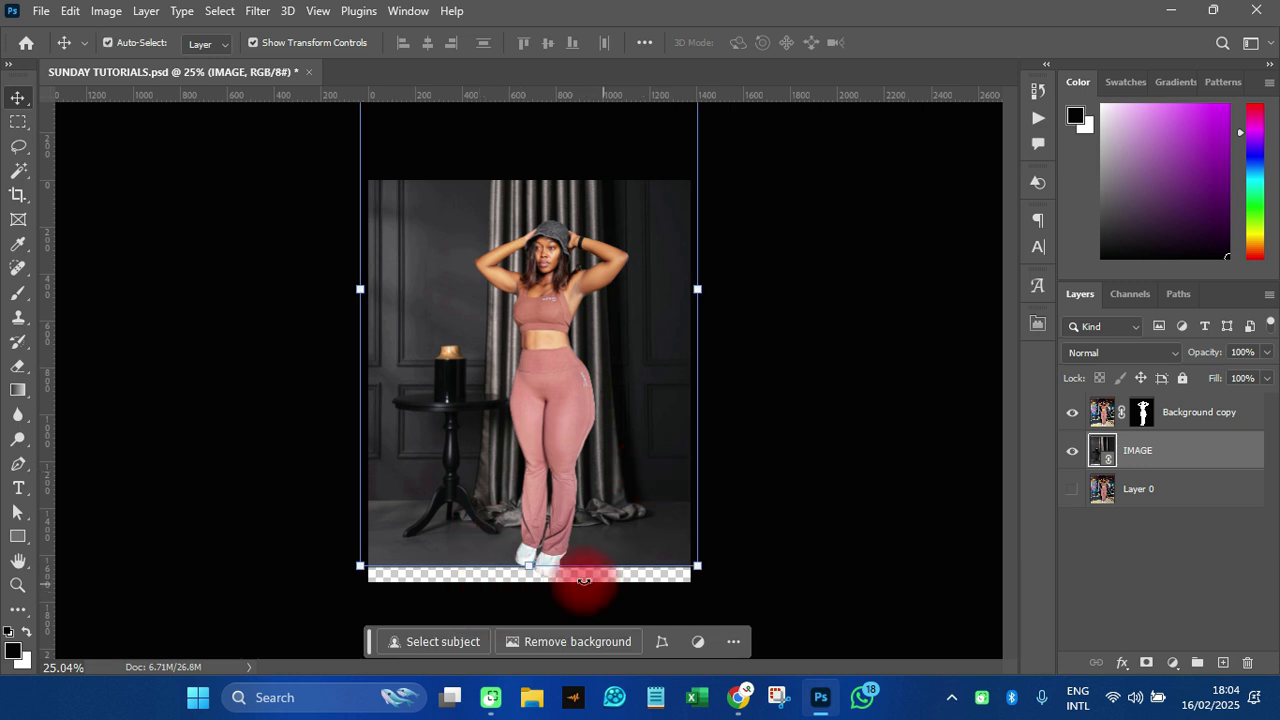
Rasterize the IMAGE layer and select a thin full-width rectangular strip covering the lower edge of its floor.
right_click(1149, 454)
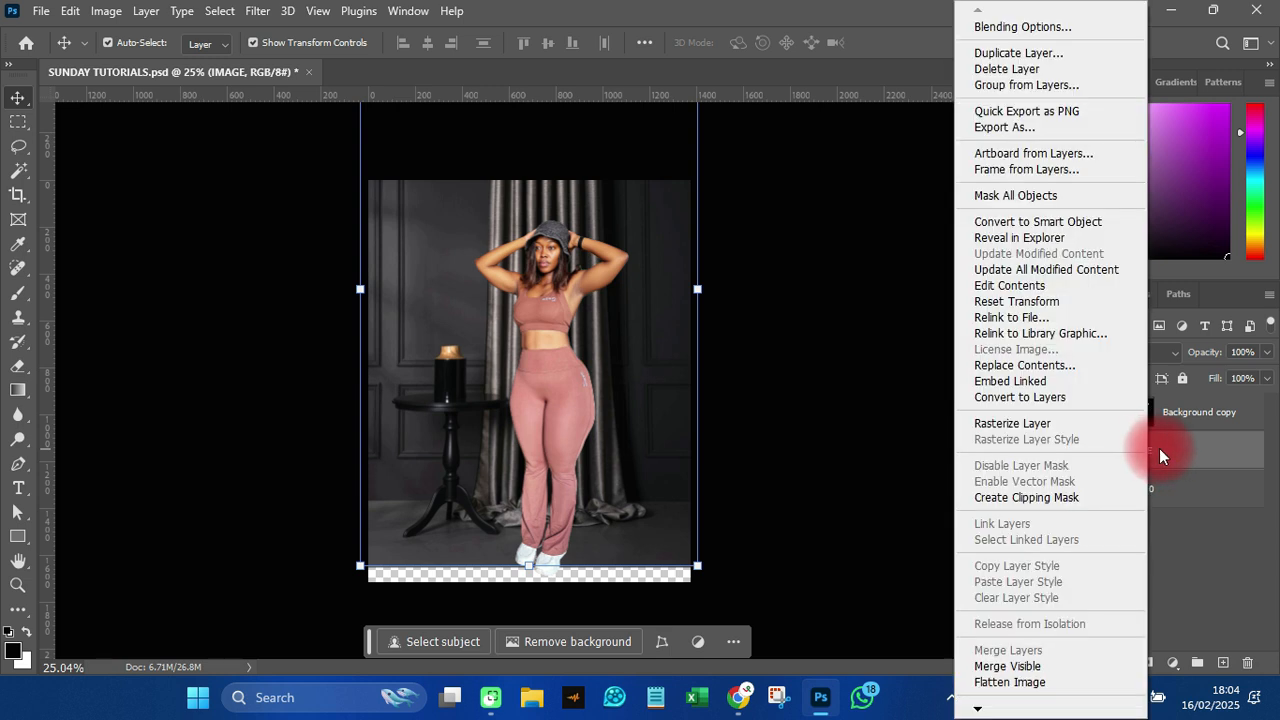
click(1020, 424)
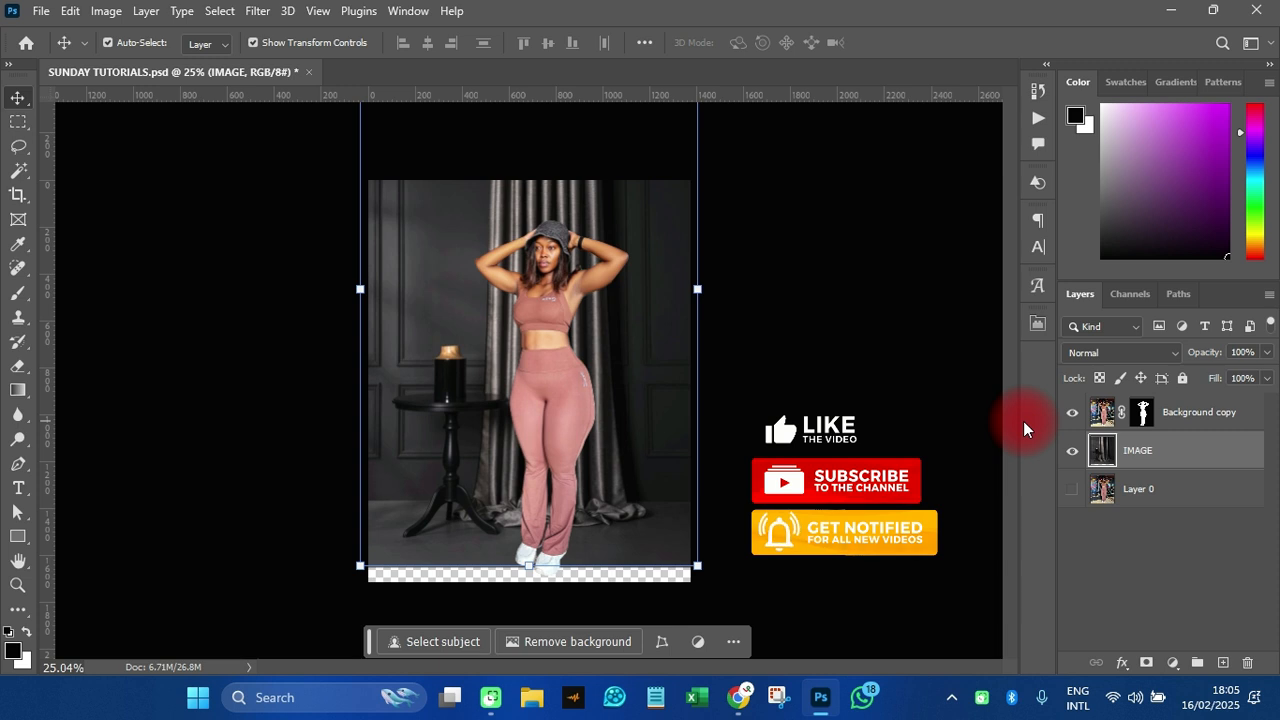
click(18, 122)
right_click(18, 122)
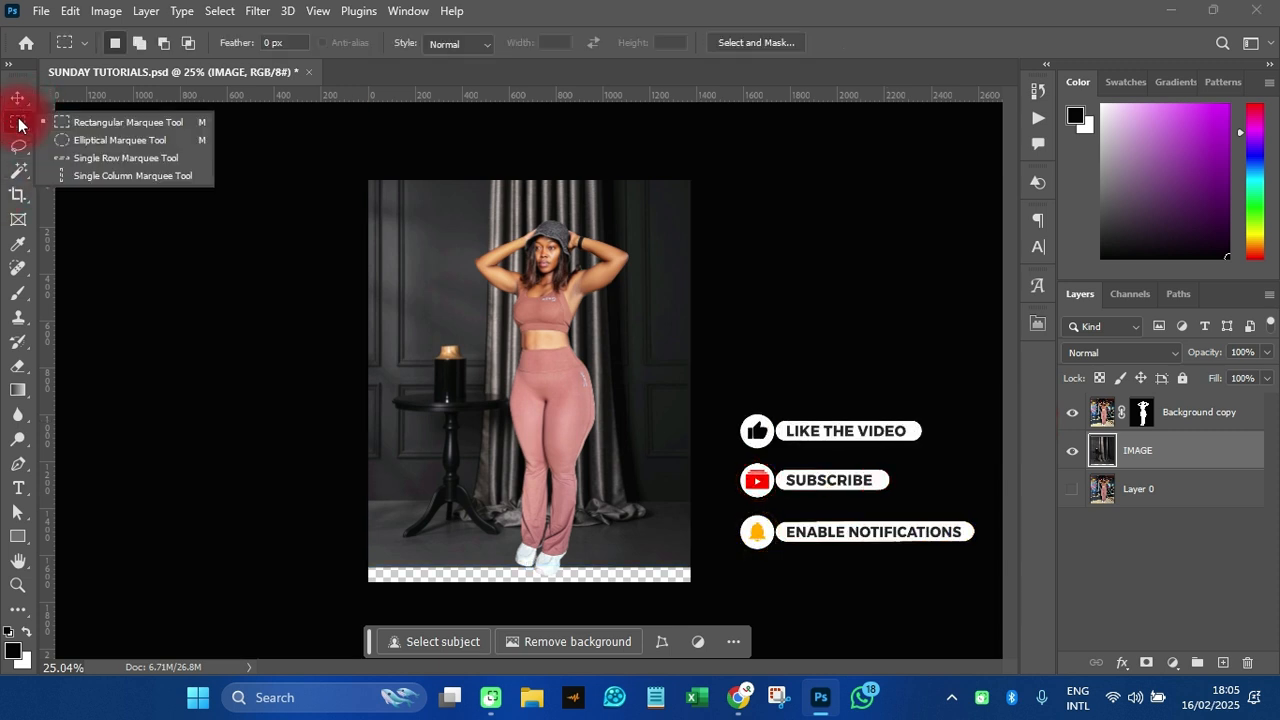
click(102, 125)
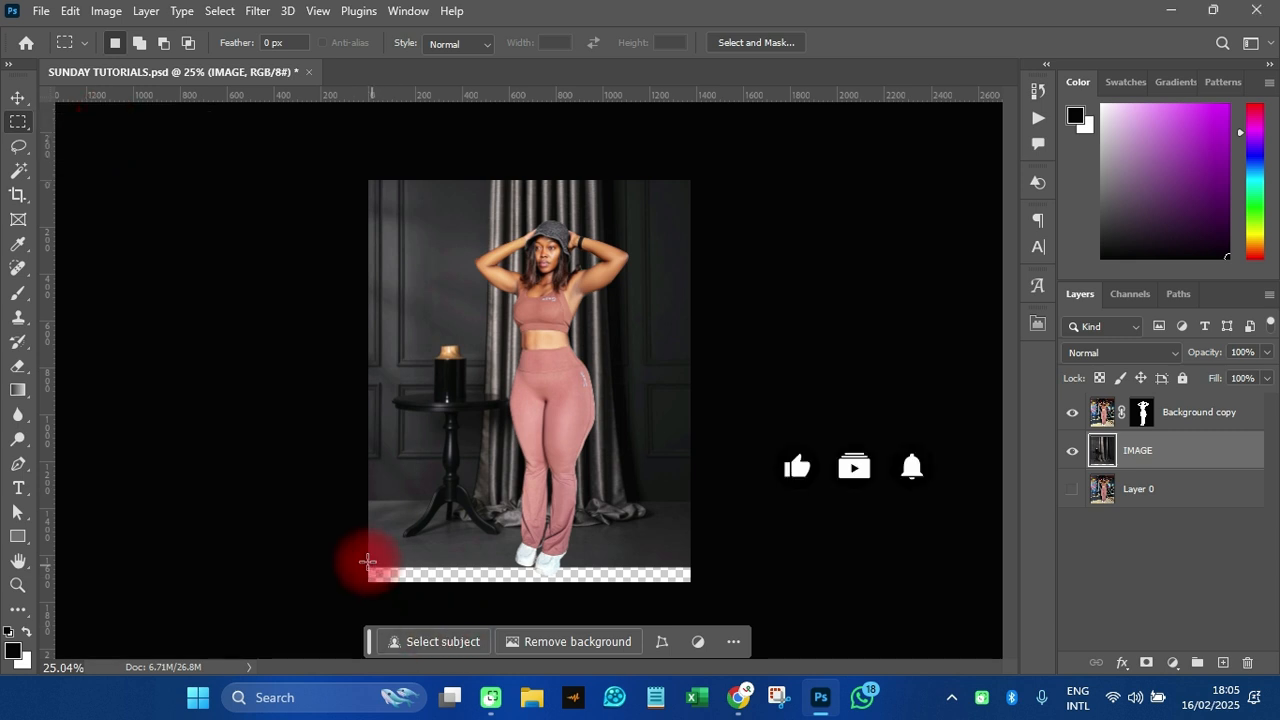
drag(366, 558, 692, 573)
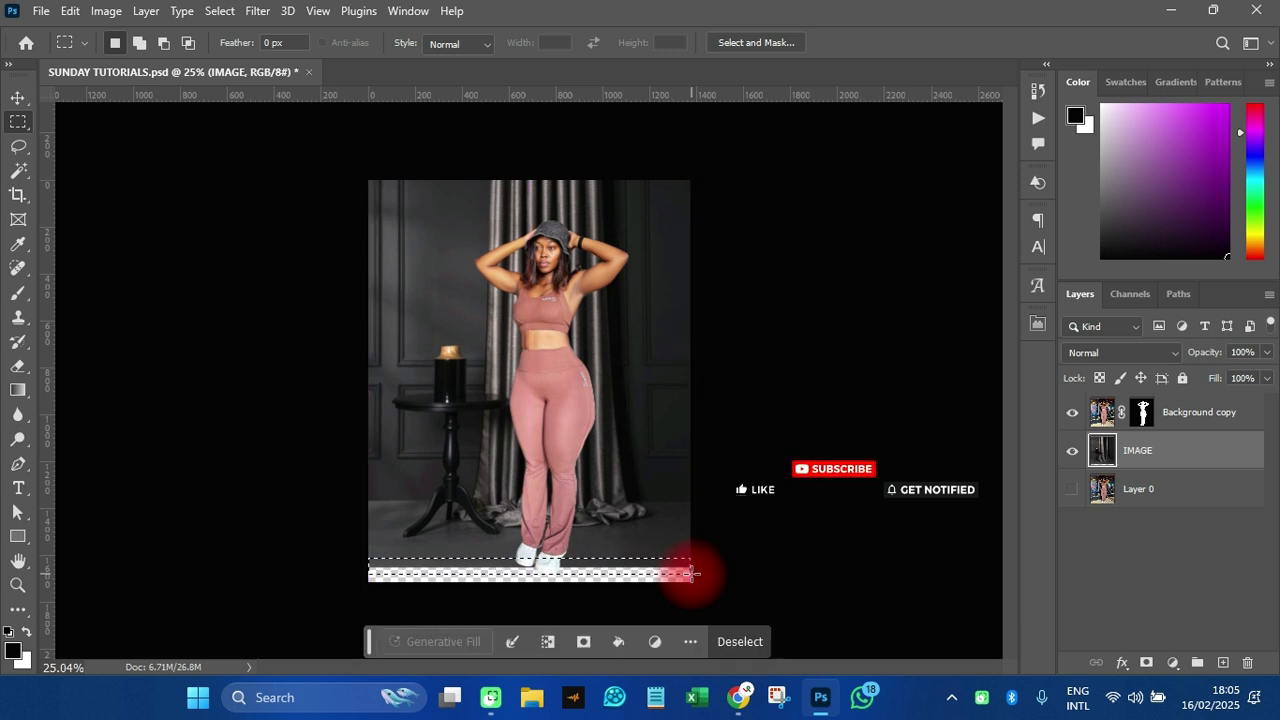
Stretch the selected floor strip downward to fill the transparent gap at the canvas bottom, commit it and clear the selection.
key(ctrl+t)
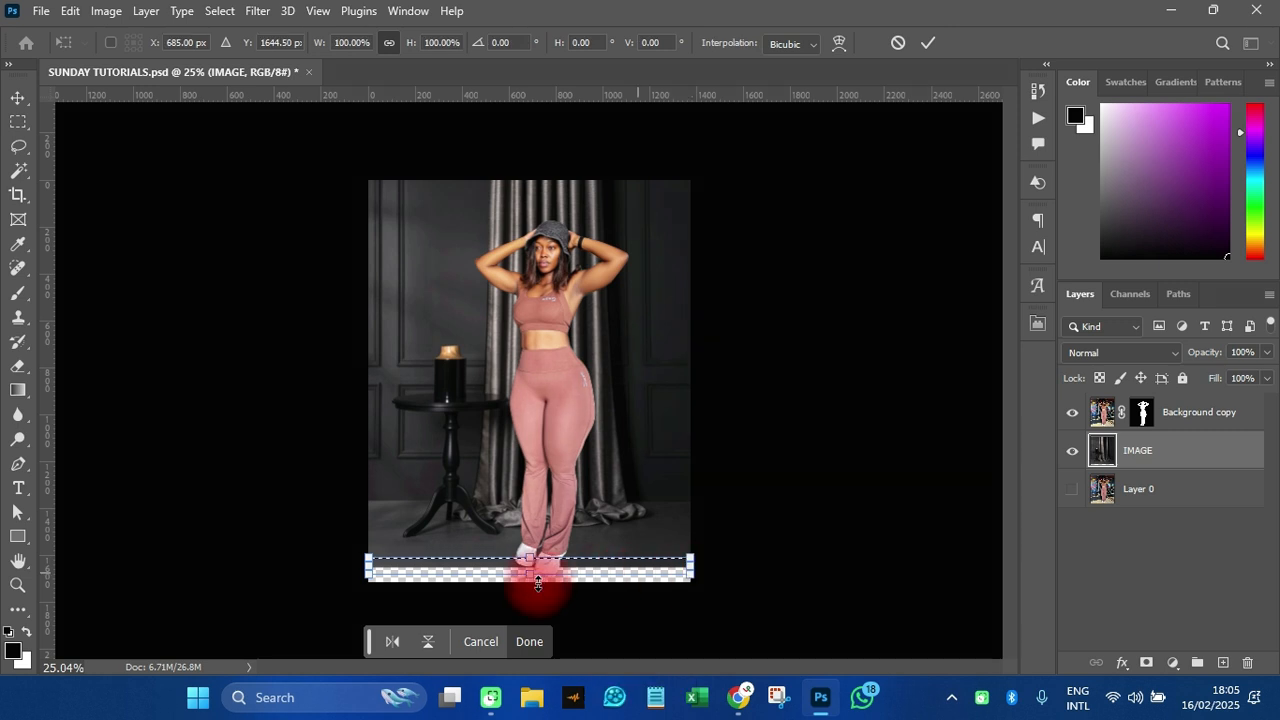
drag(532, 575, 533, 634)
click(533, 634)
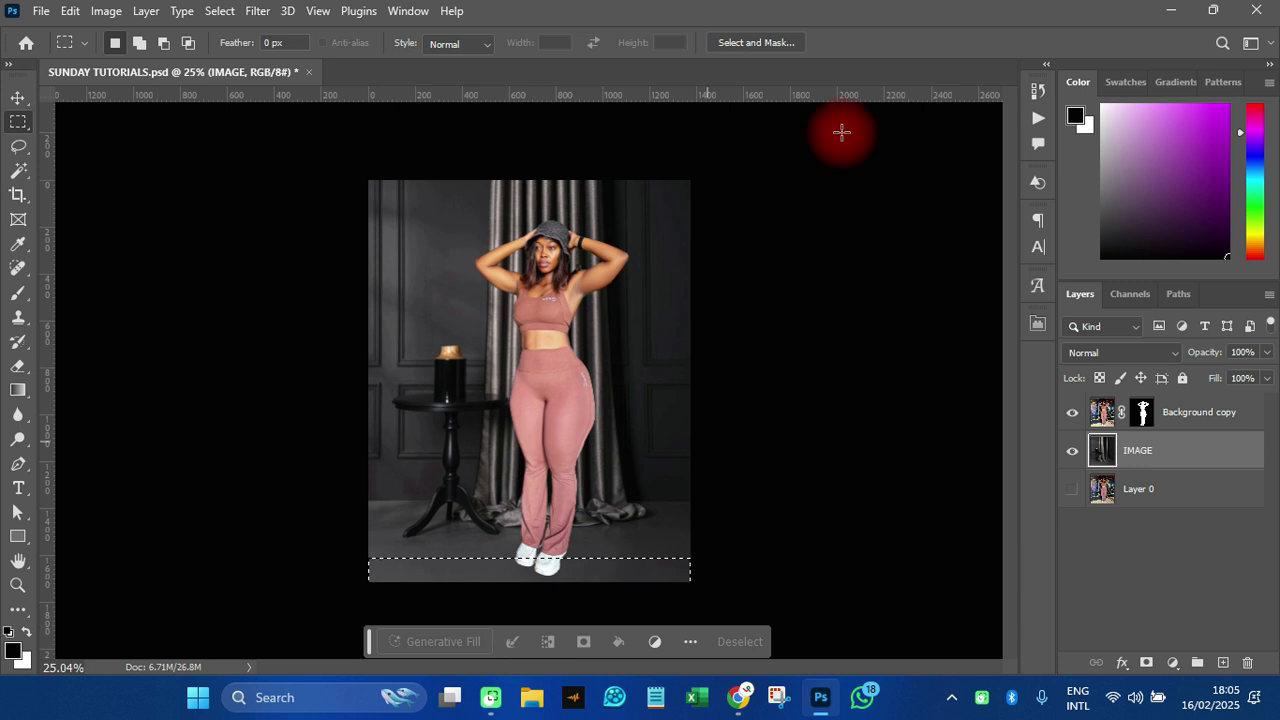
click(218, 12)
click(229, 37)
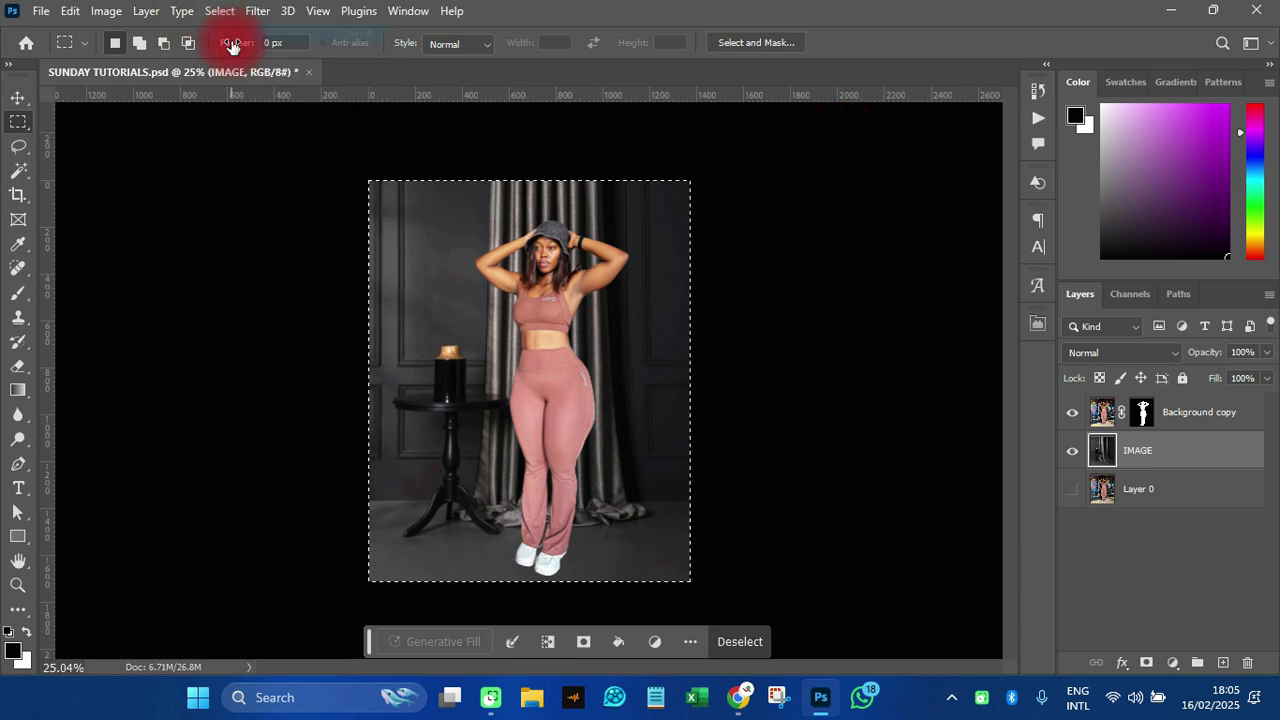
click(222, 14)
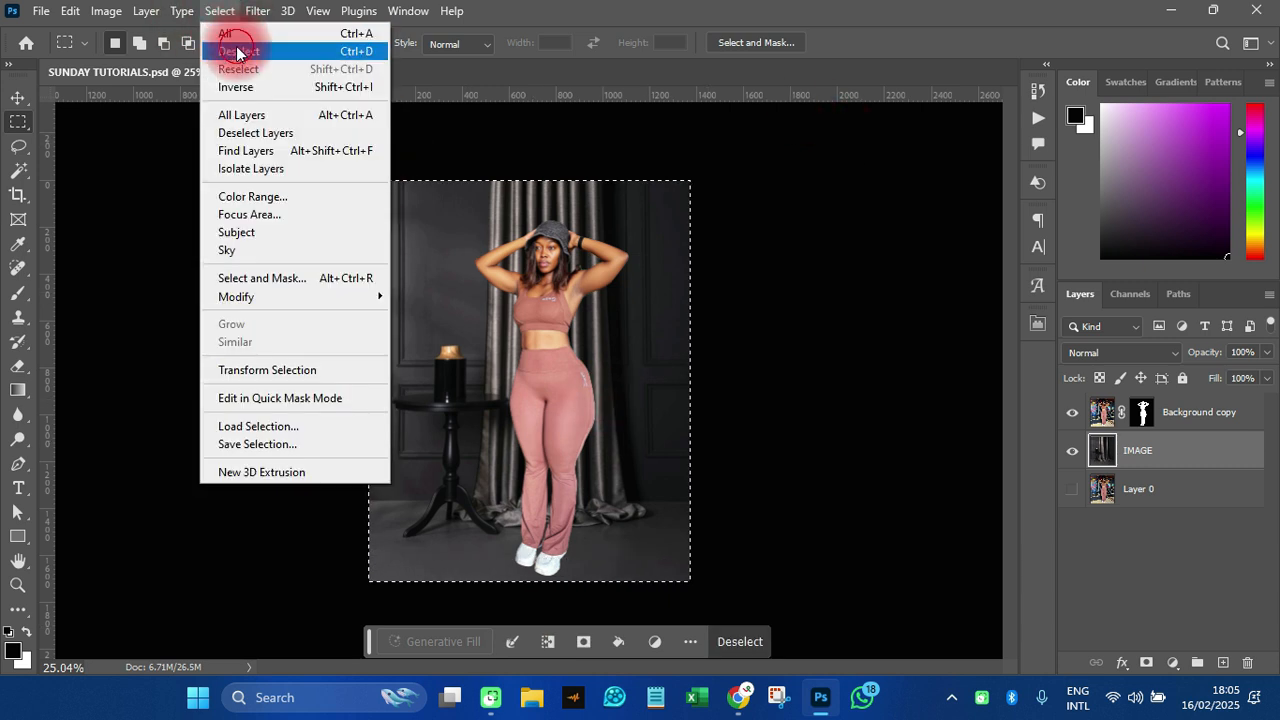
click(236, 46)
click(17, 97)
click(114, 277)
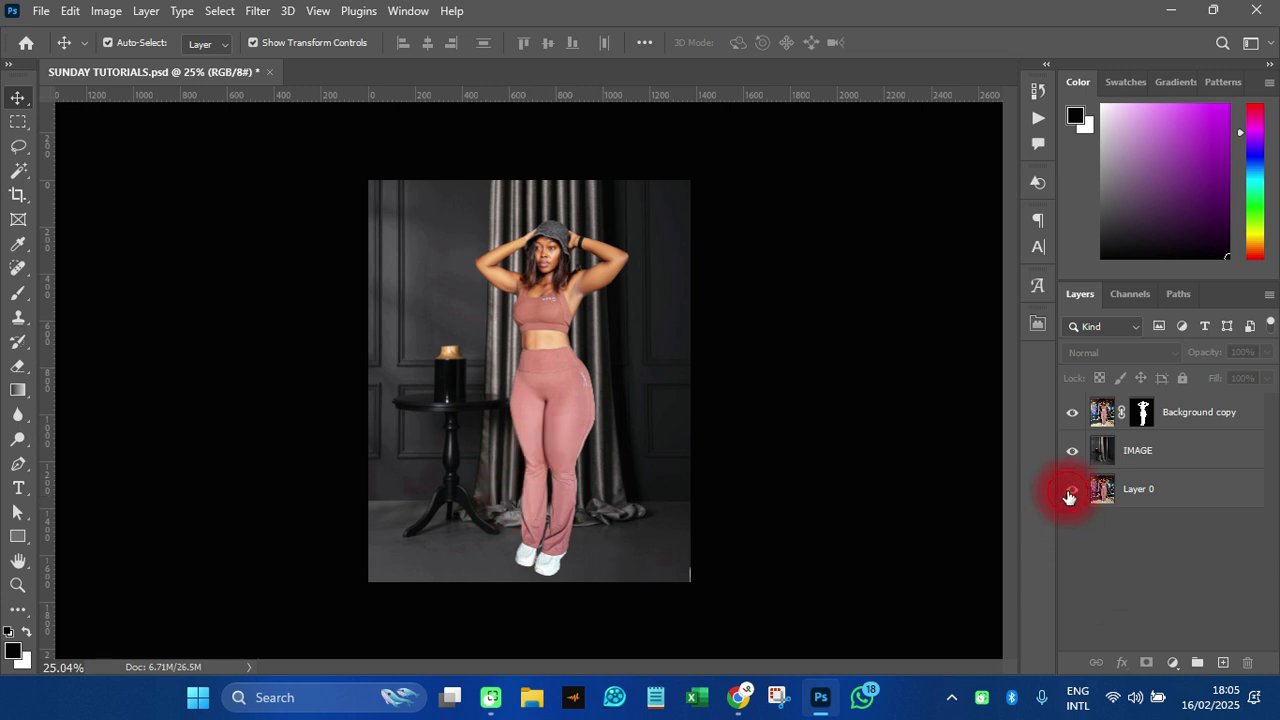
Duplicate Layer 0 and place the duplicate between the IMAGE layer and the masked Background copy.
click(1115, 490)
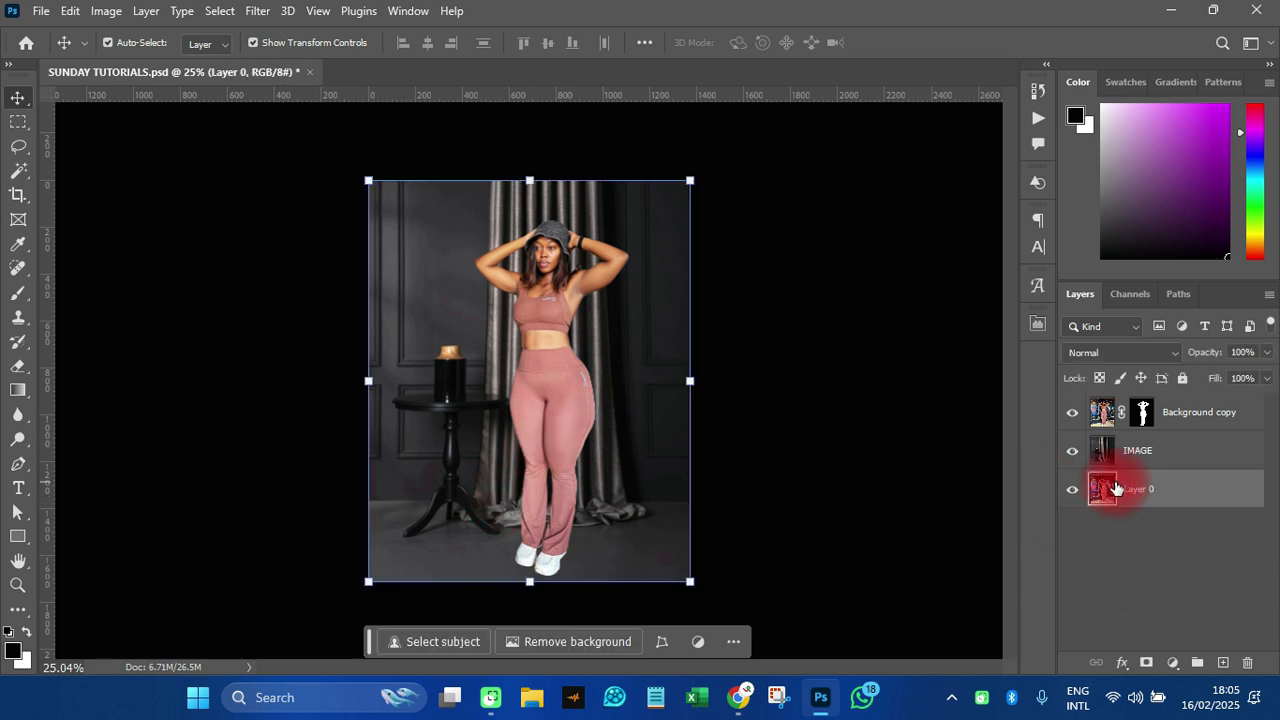
key(ctrl+j)
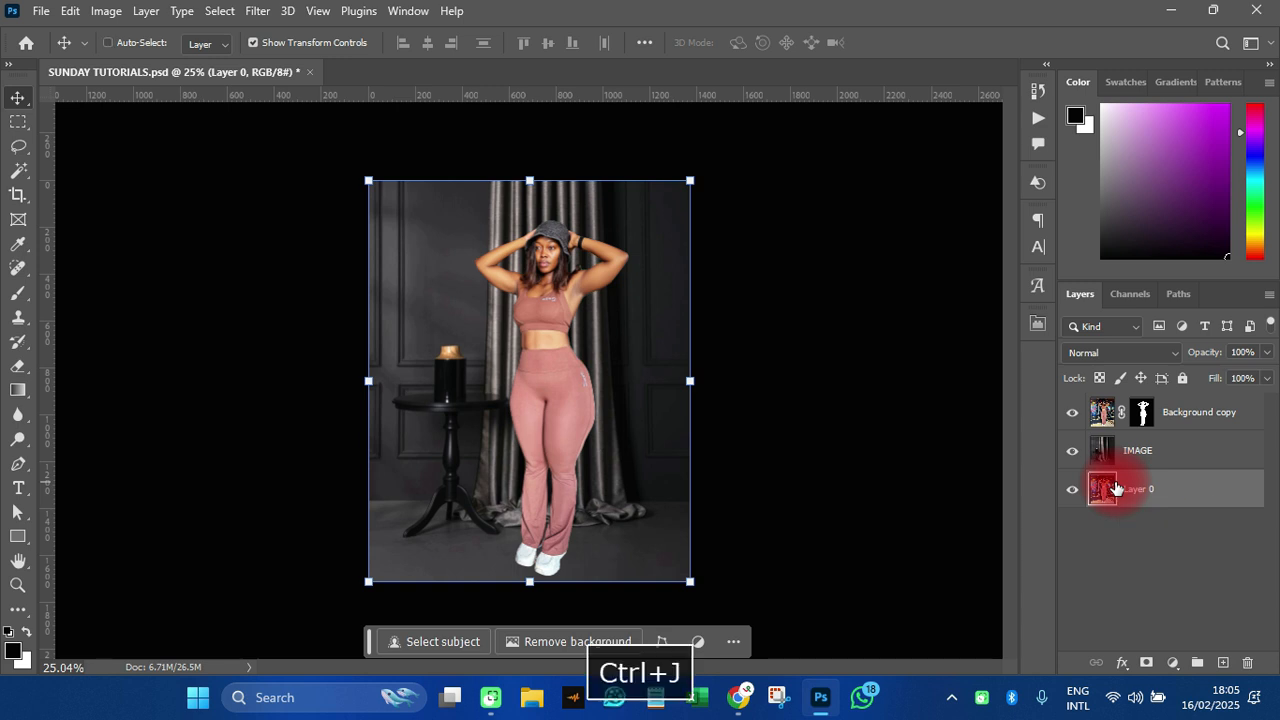
drag(1133, 489, 1136, 445)
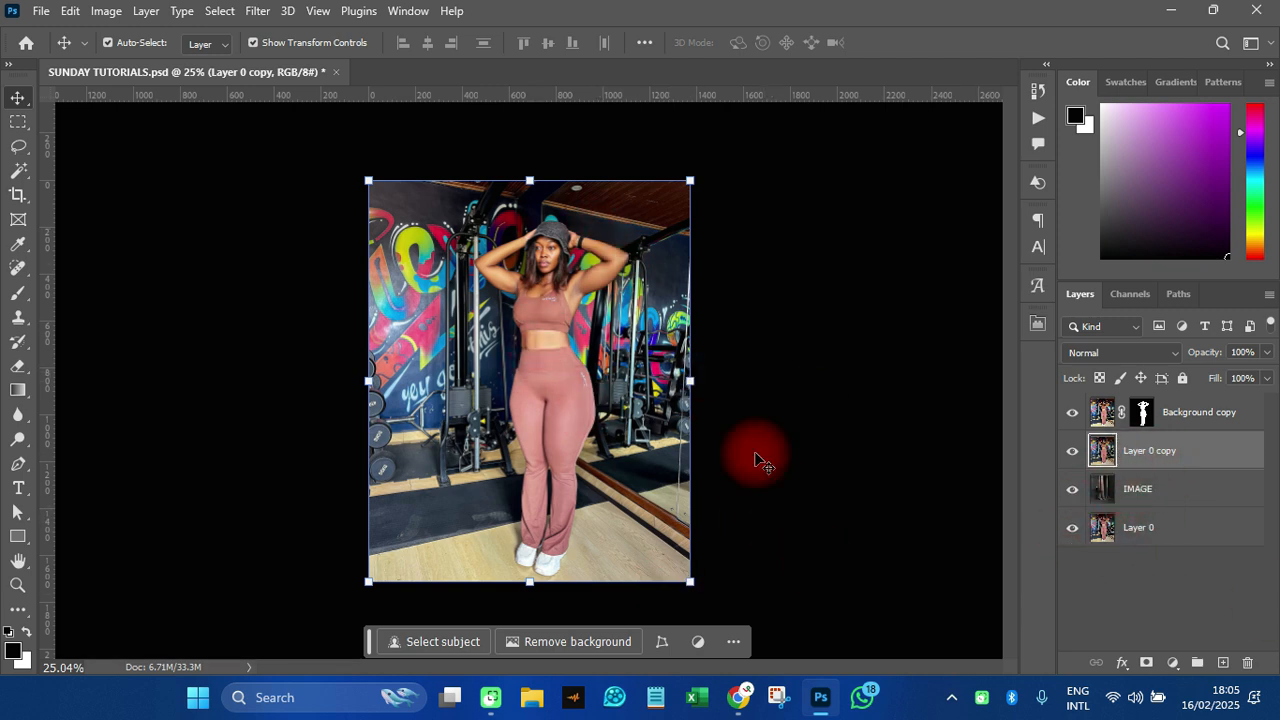
Compare the image with the duplicated gym layer hidden and shown, and examine the shadows around the woman's shoes.
click(1072, 451)
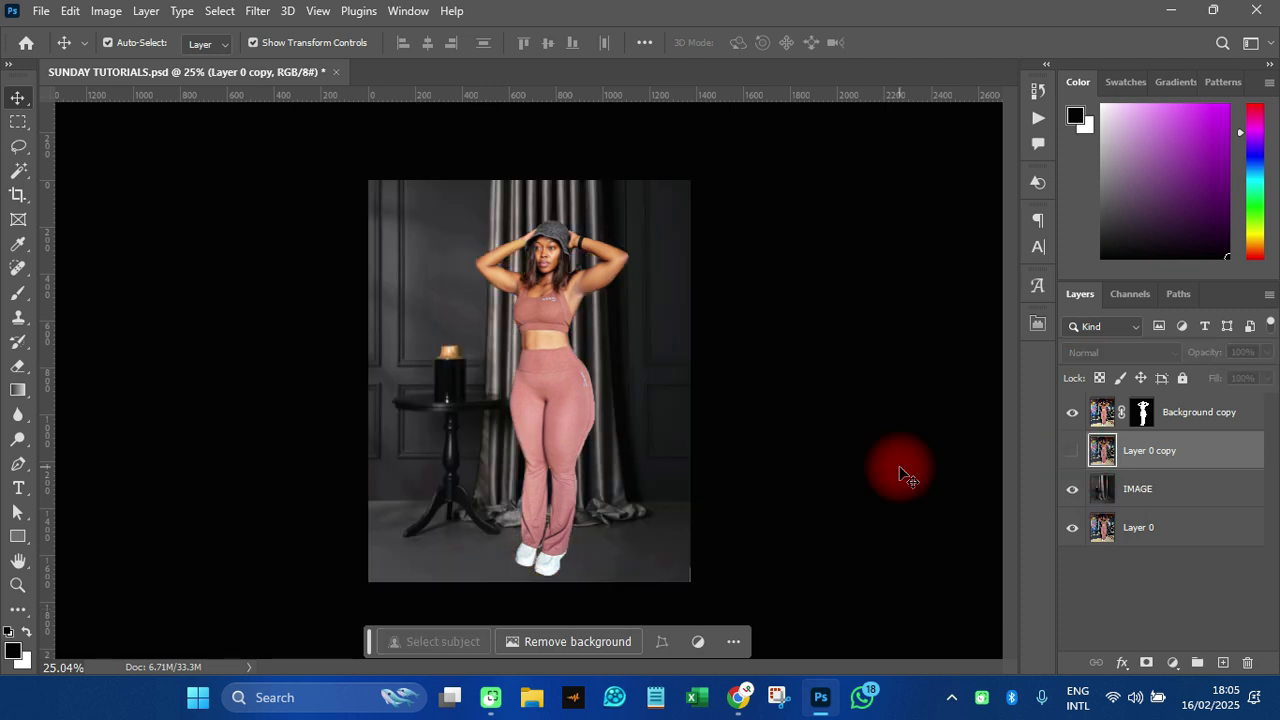
click(1074, 452)
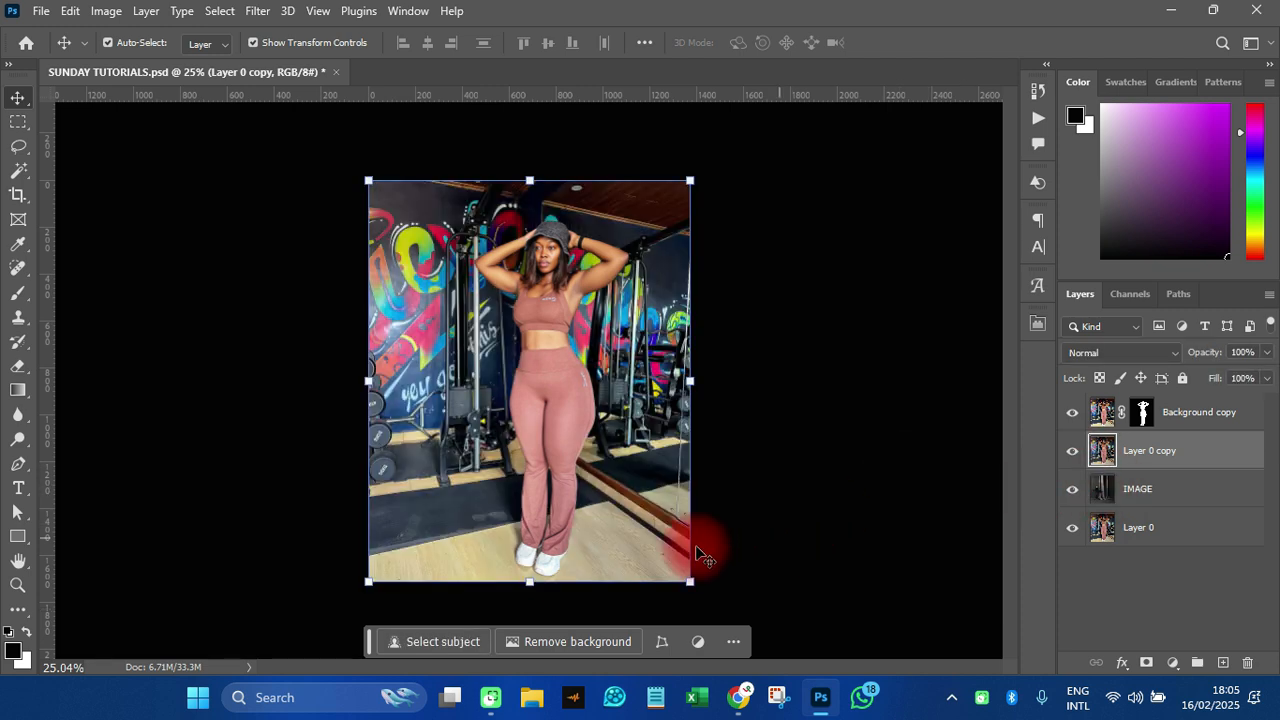
scroll(517, 554, up, 4)
drag(1006, 364, 871, 420)
scroll(528, 333, up, 5)
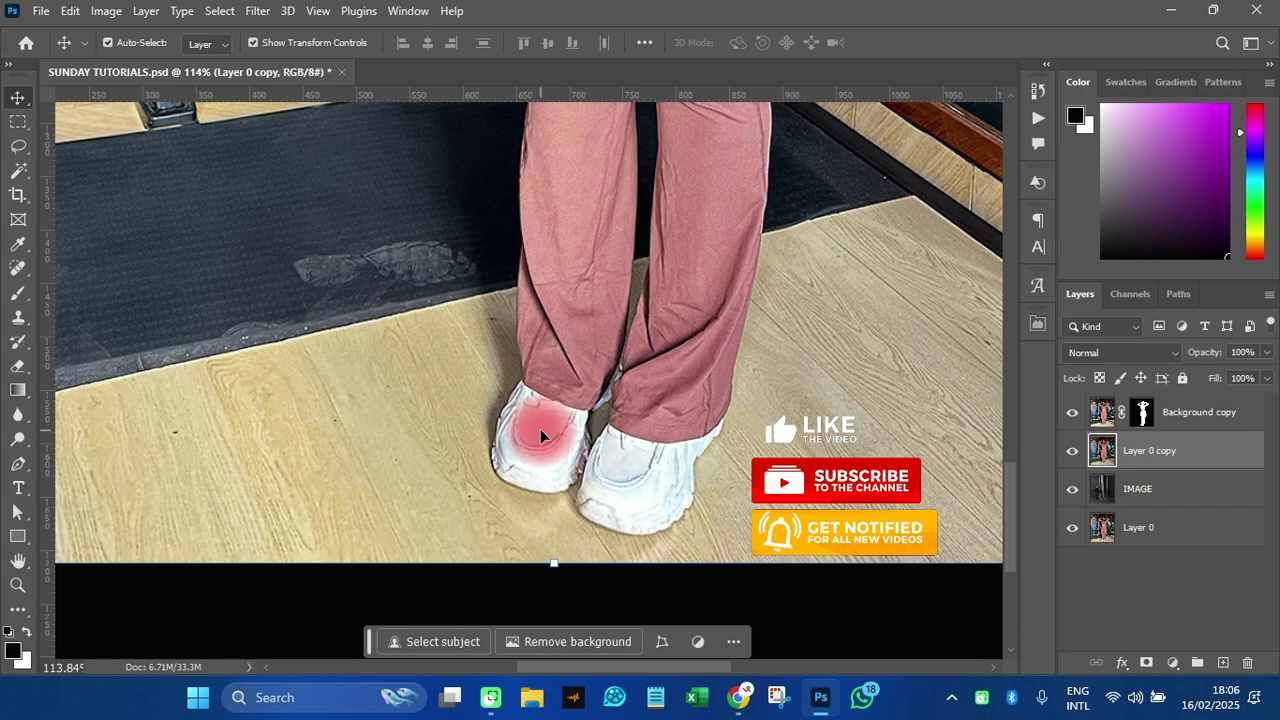
scroll(540, 431, down, 5)
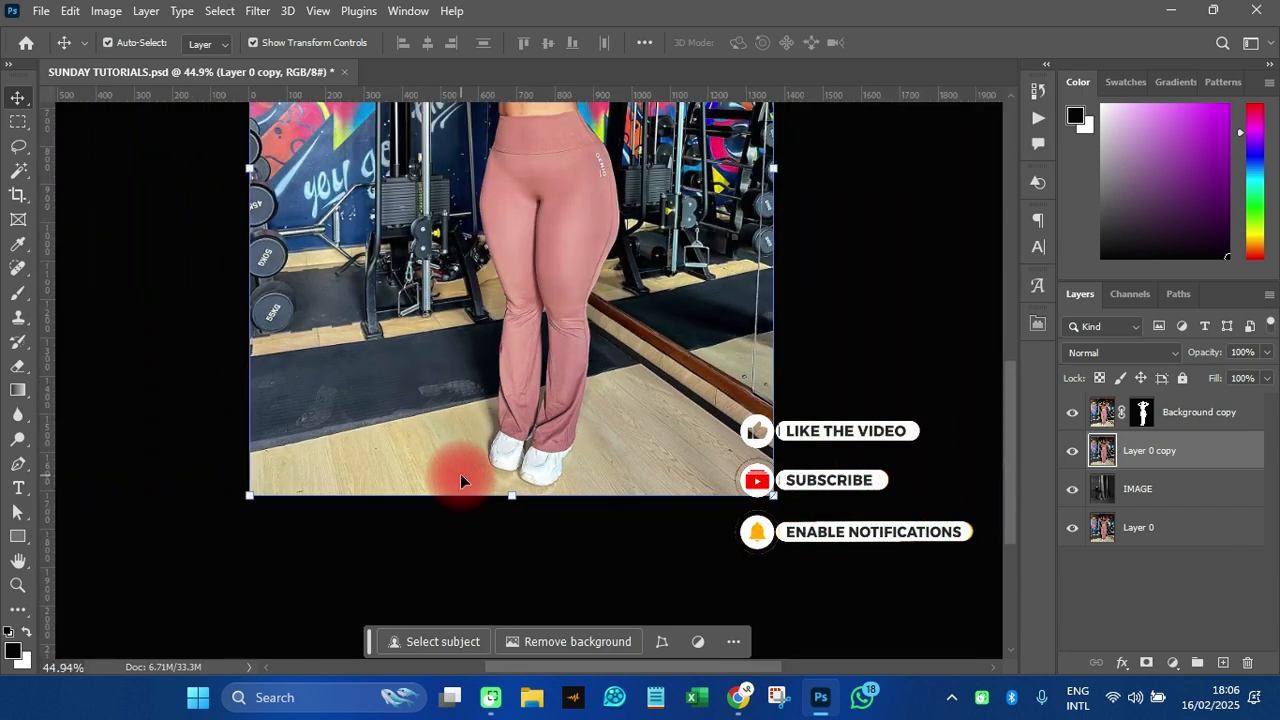
scroll(461, 475, down, 5)
scroll(514, 500, up, 2)
scroll(500, 305, down, 1)
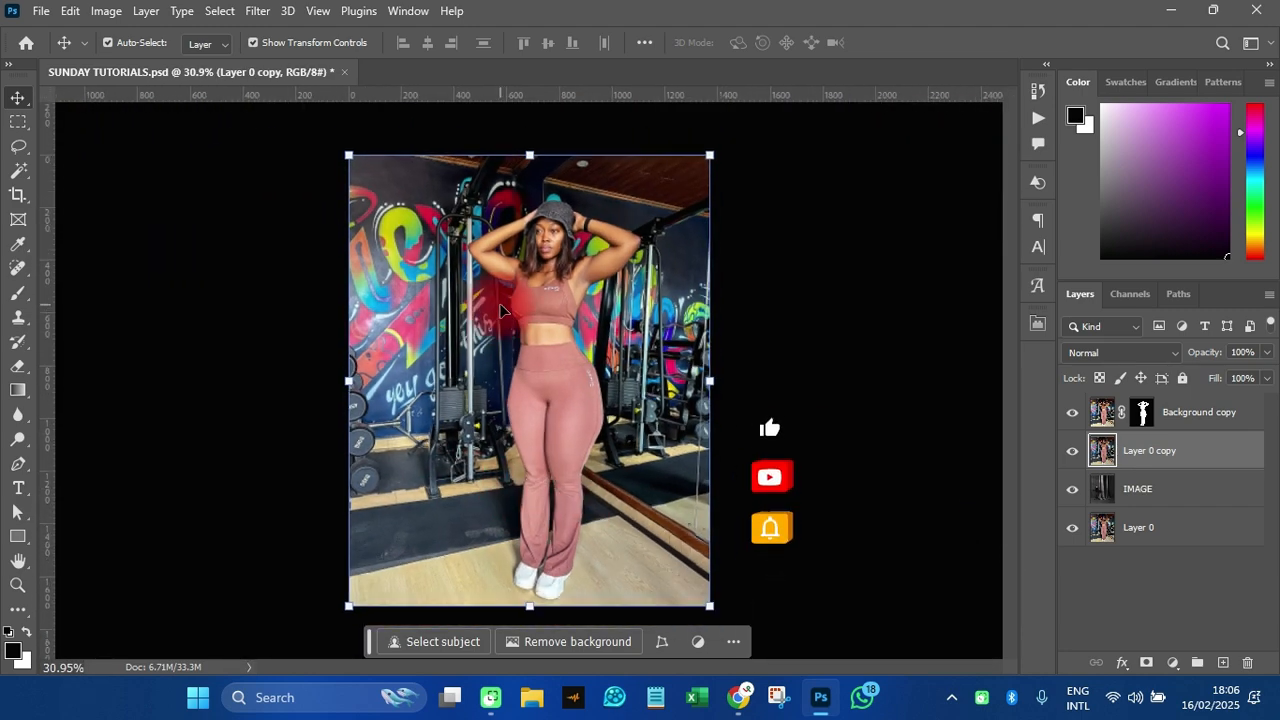
scroll(550, 420, down, 1)
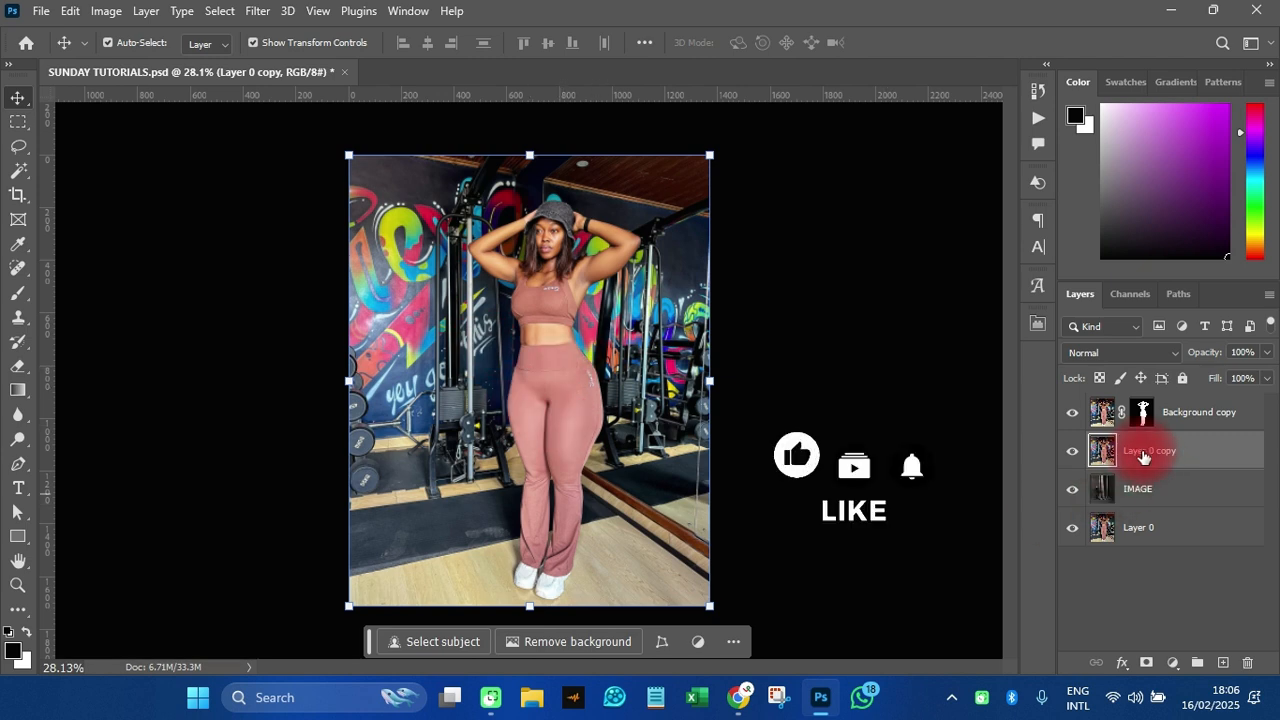
Set the duplicated gym layer's blend mode to Multiply and add a white layer mask to it.
click(1093, 352)
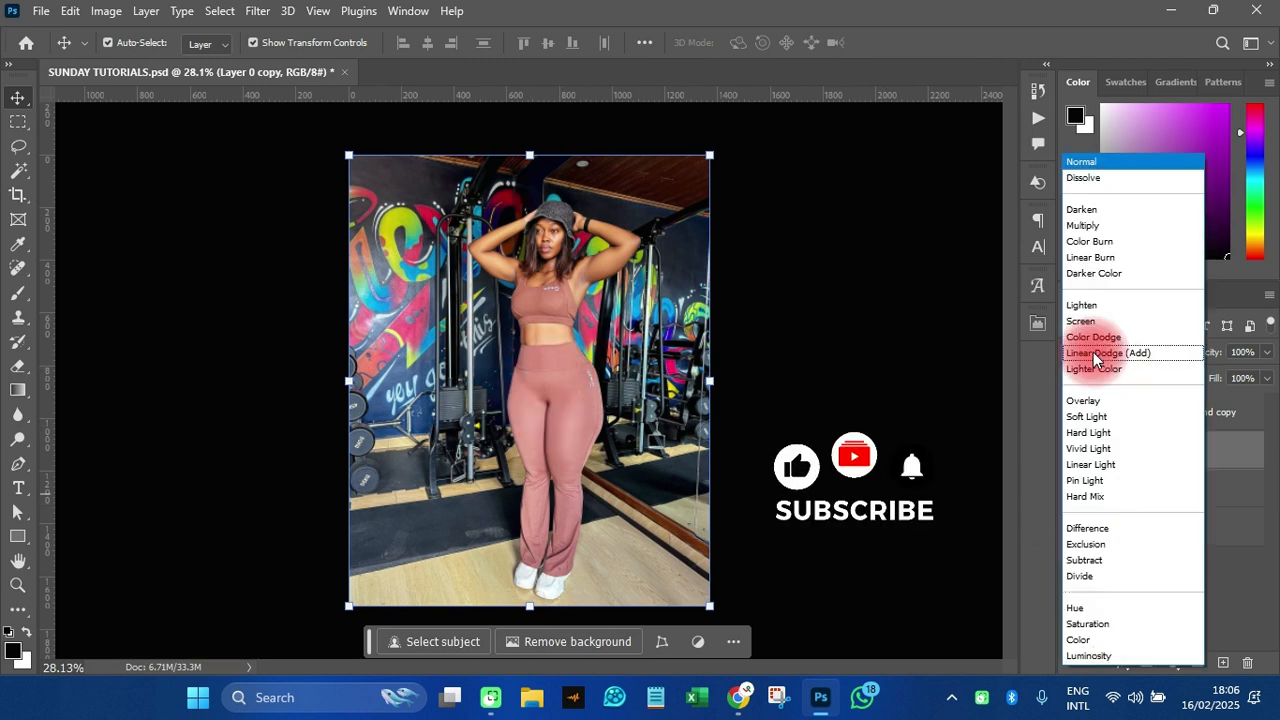
click(1080, 225)
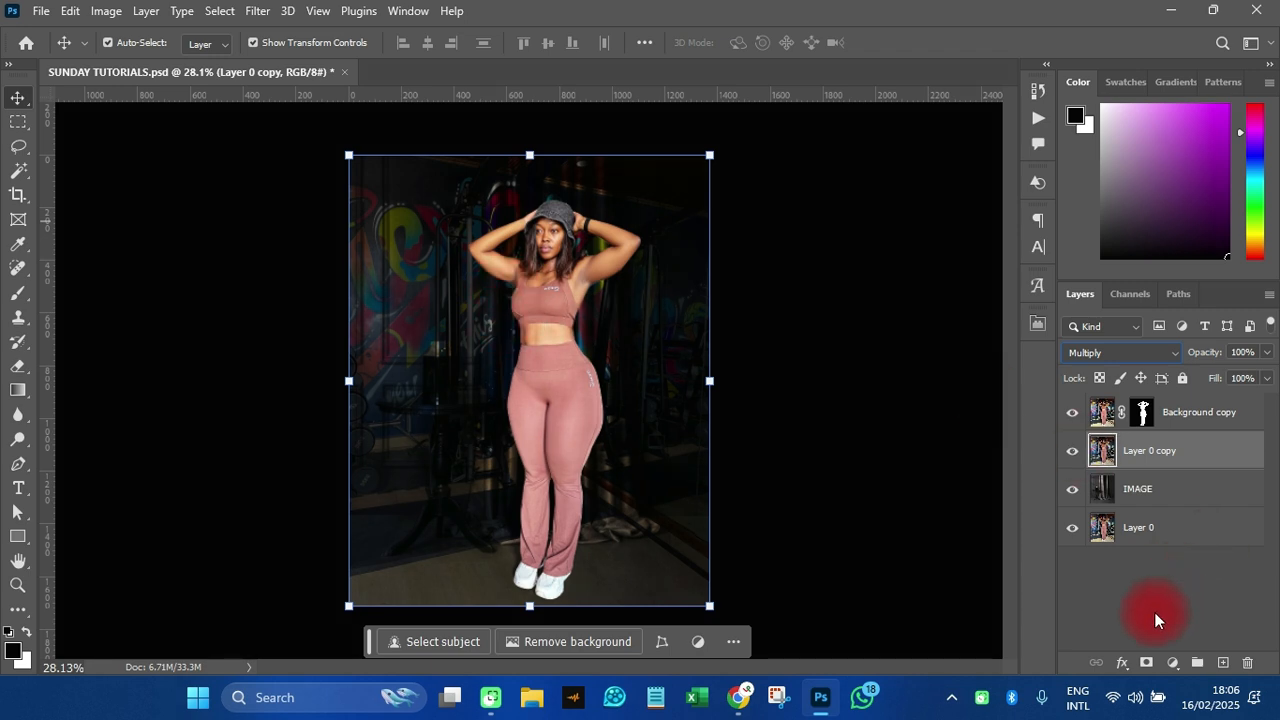
click(1147, 664)
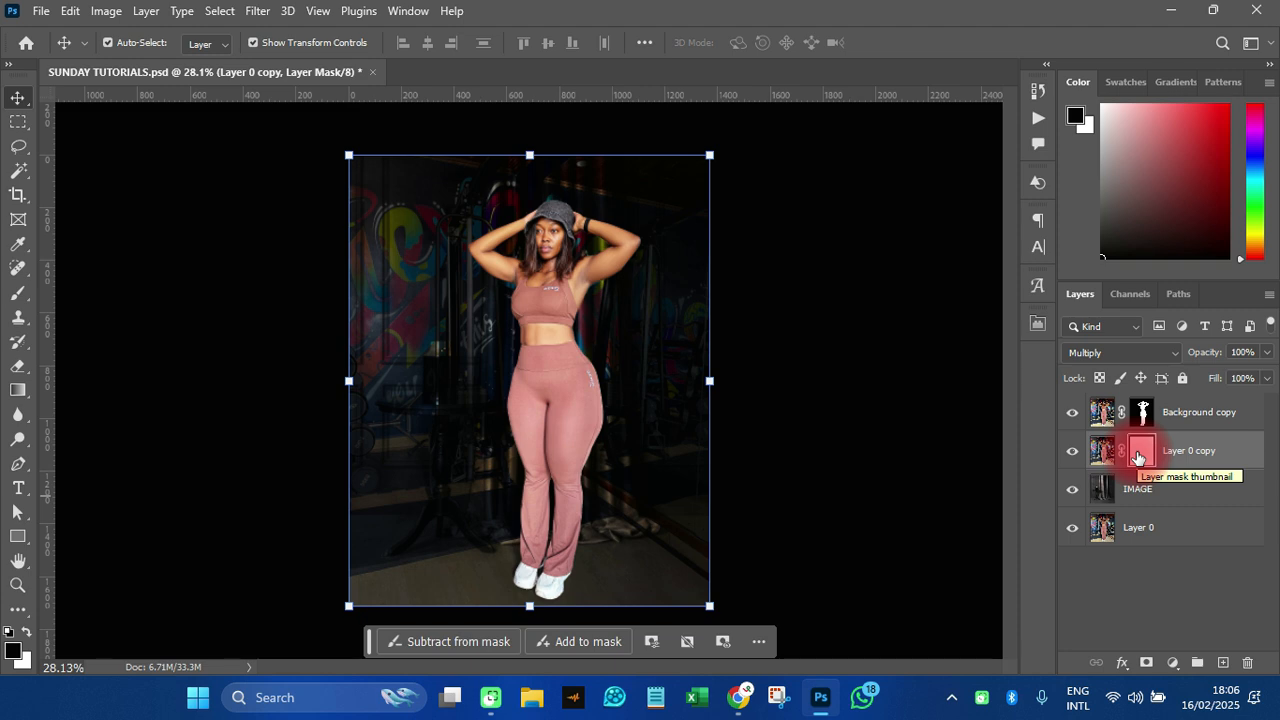
Paint black on the mask with a soft 500 px brush to hide the gym over the walls, curtain and table.
click(22, 300)
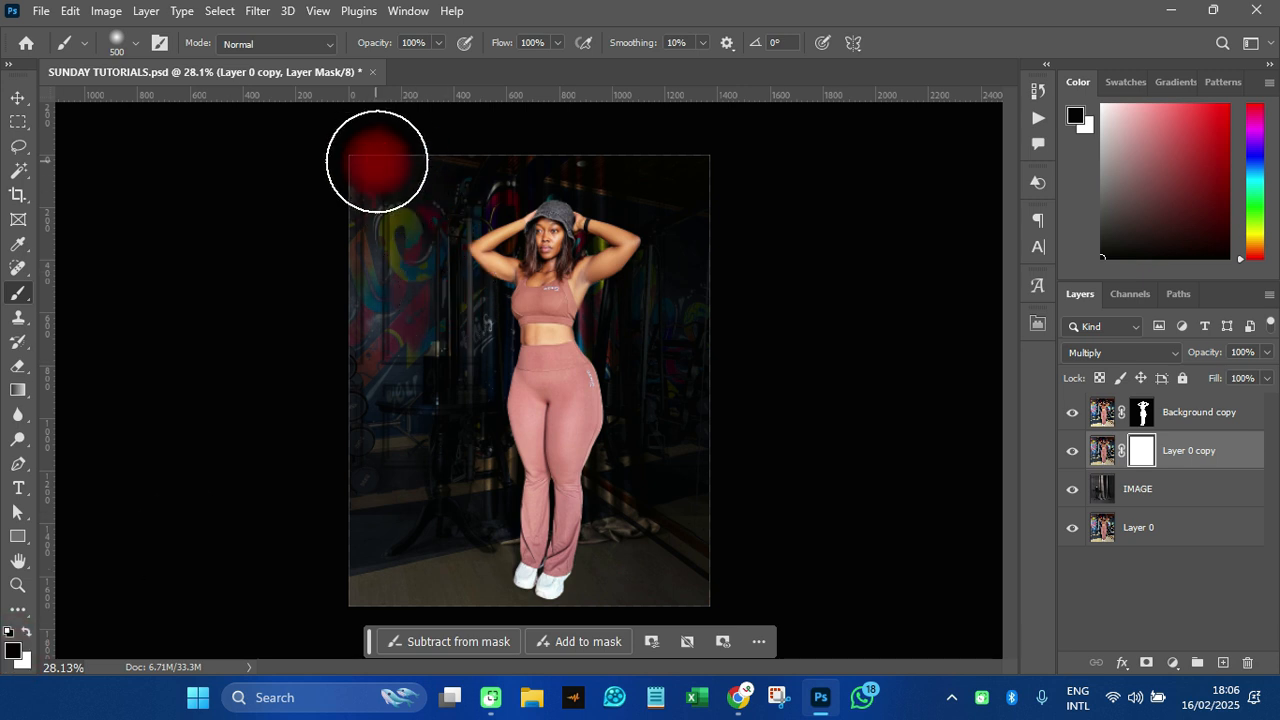
mouse_move(430, 165)
mouse_down()
mouse_move(674, 166)
mouse_move(334, 171)
mouse_move(694, 234)
mouse_move(289, 289)
mouse_move(606, 343)
mouse_move(409, 423)
mouse_move(681, 427)
mouse_move(346, 443)
mouse_move(414, 460)
mouse_move(368, 490)
mouse_move(417, 471)
mouse_move(355, 475)
mouse_move(401, 487)
mouse_move(326, 523)
mouse_move(402, 600)
mouse_move(383, 563)
mouse_move(403, 497)
mouse_move(349, 549)
mouse_move(354, 598)
mouse_move(600, 137)
mouse_move(666, 463)
mouse_move(655, 517)
mouse_move(689, 526)
mouse_move(706, 549)
mouse_move(713, 488)
mouse_move(623, 443)
mouse_move(729, 277)
mouse_move(603, 303)
mouse_move(607, 158)
mouse_move(306, 271)
mouse_move(423, 396)
mouse_move(430, 457)
mouse_move(463, 406)
mouse_up()
scroll(490, 464, up, 7)
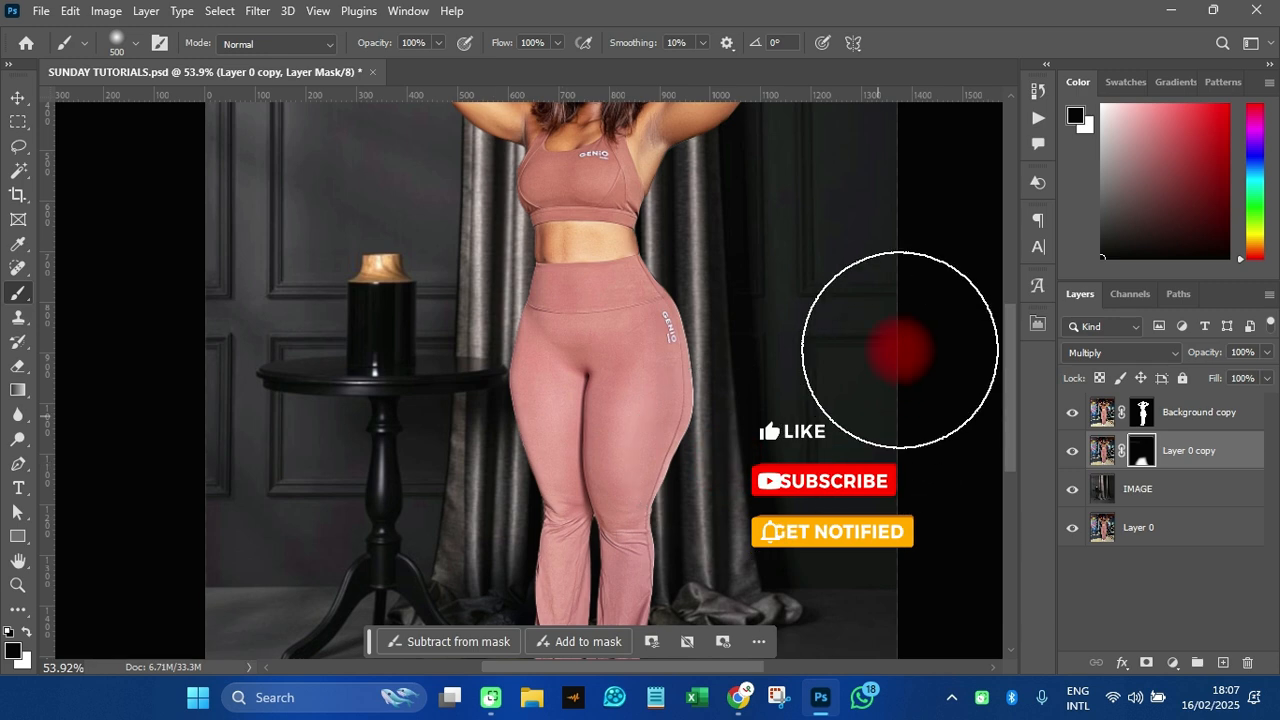
drag(1009, 338, 1023, 421)
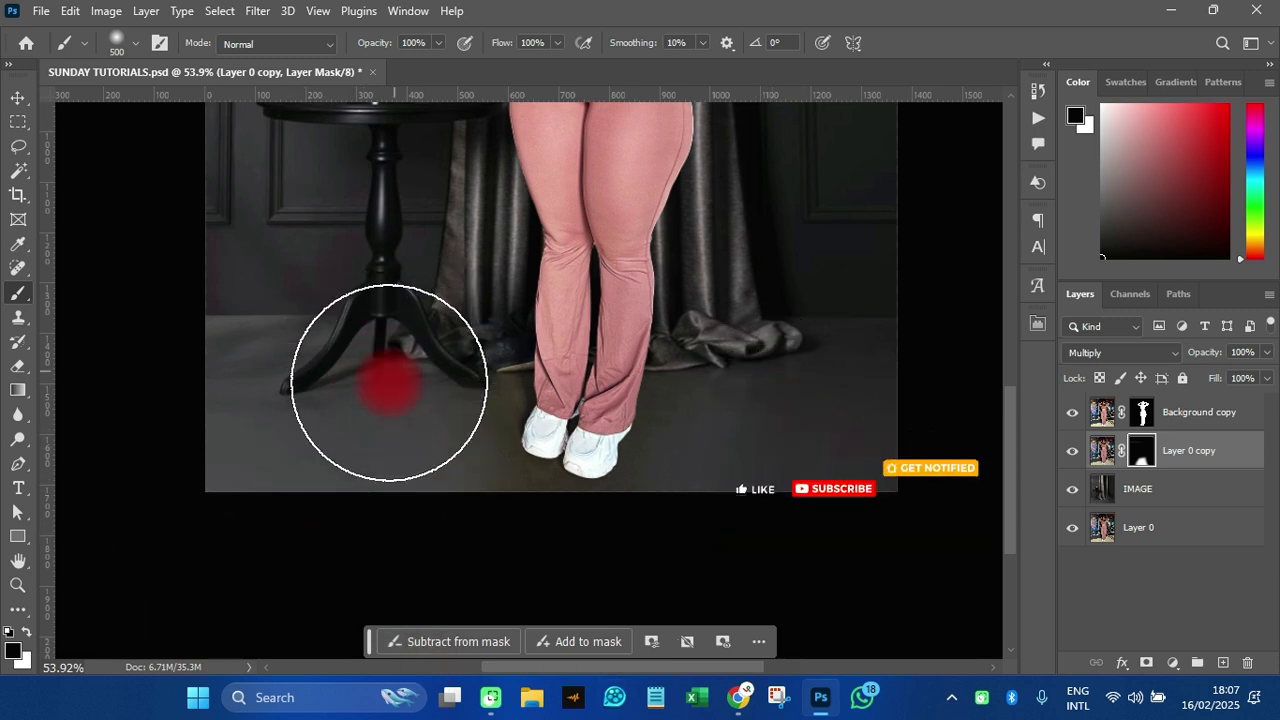
Reduce the brush to 150 px and mask out the gym floor around the shoes, keeping only the nearby shadow.
key(bracketleft)
key(bracketleft)
key(bracketleft)
key(bracketleft)
key(bracketleft)
key(bracketleft)
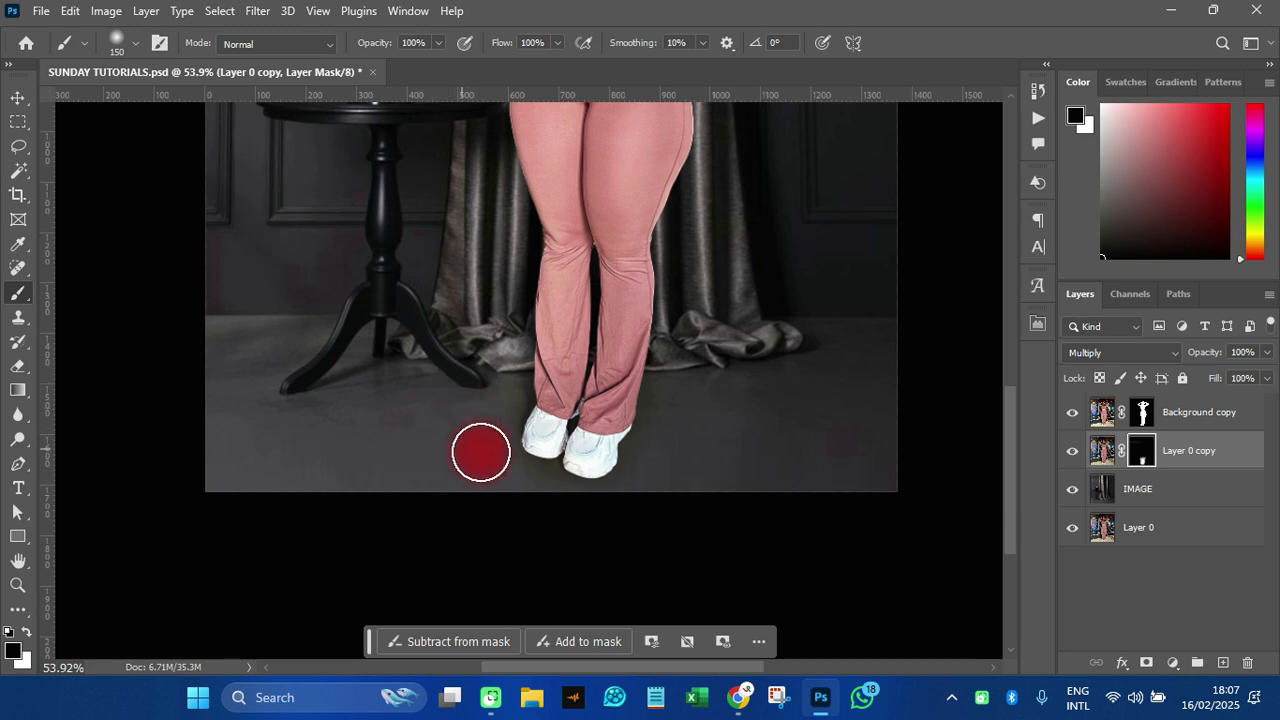
Compare the shadow layer hidden and shown, refine its mask in black close to the legs and shoes, and deselect the layer.
click(1069, 456)
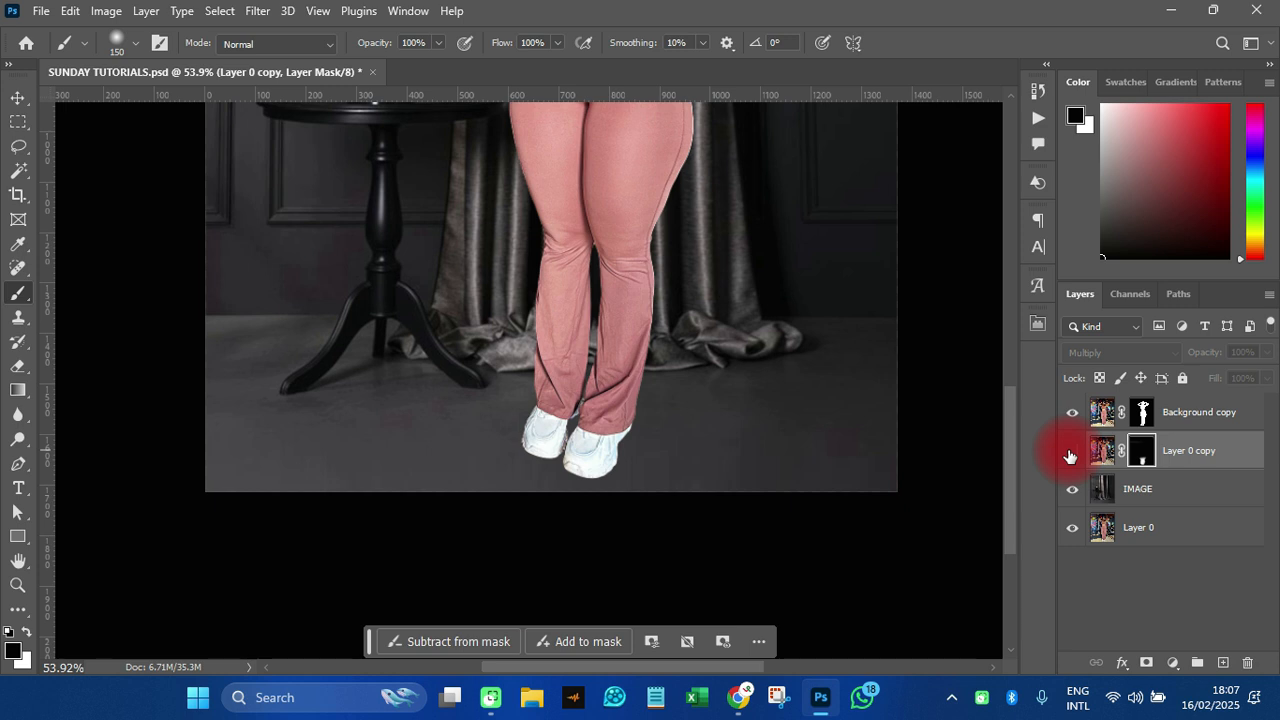
click(1069, 456)
click(1069, 456)
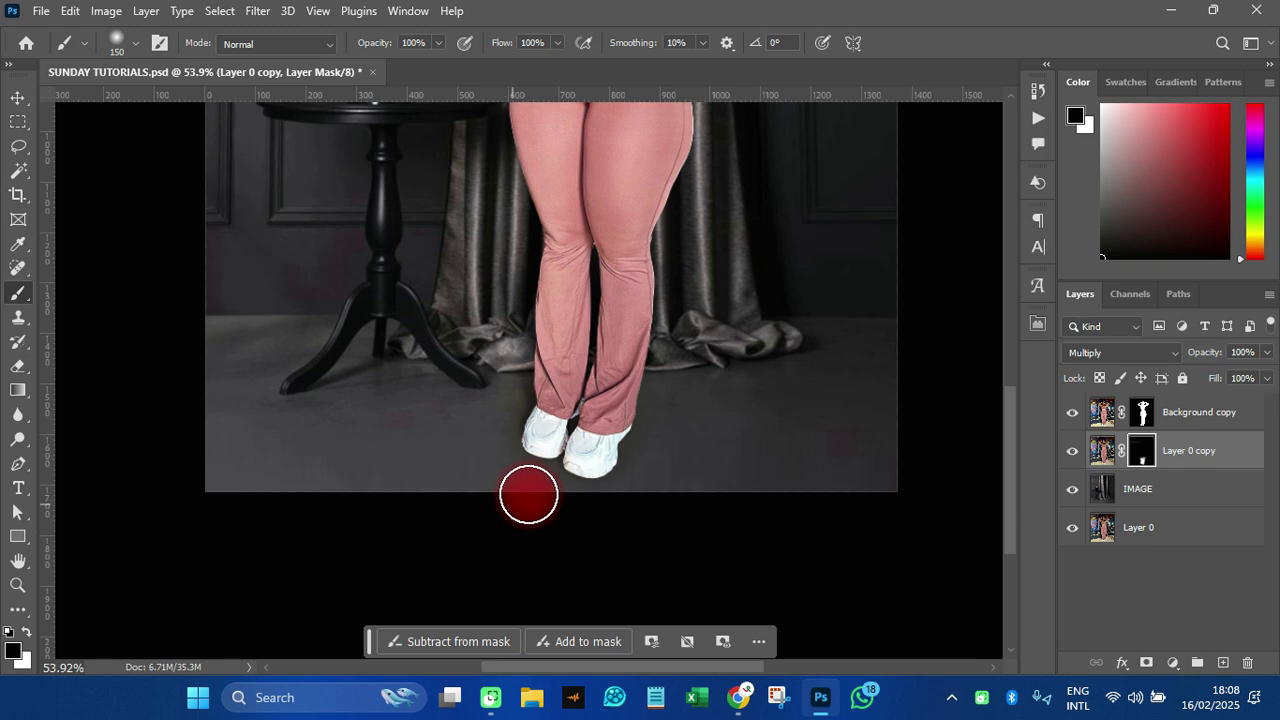
mouse_move(592, 357)
mouse_down()
mouse_move(598, 227)
mouse_move(614, 343)
mouse_move(476, 438)
mouse_move(481, 401)
mouse_move(485, 453)
mouse_move(510, 481)
mouse_move(670, 528)
mouse_move(725, 493)
mouse_move(832, 466)
mouse_move(468, 463)
mouse_up()
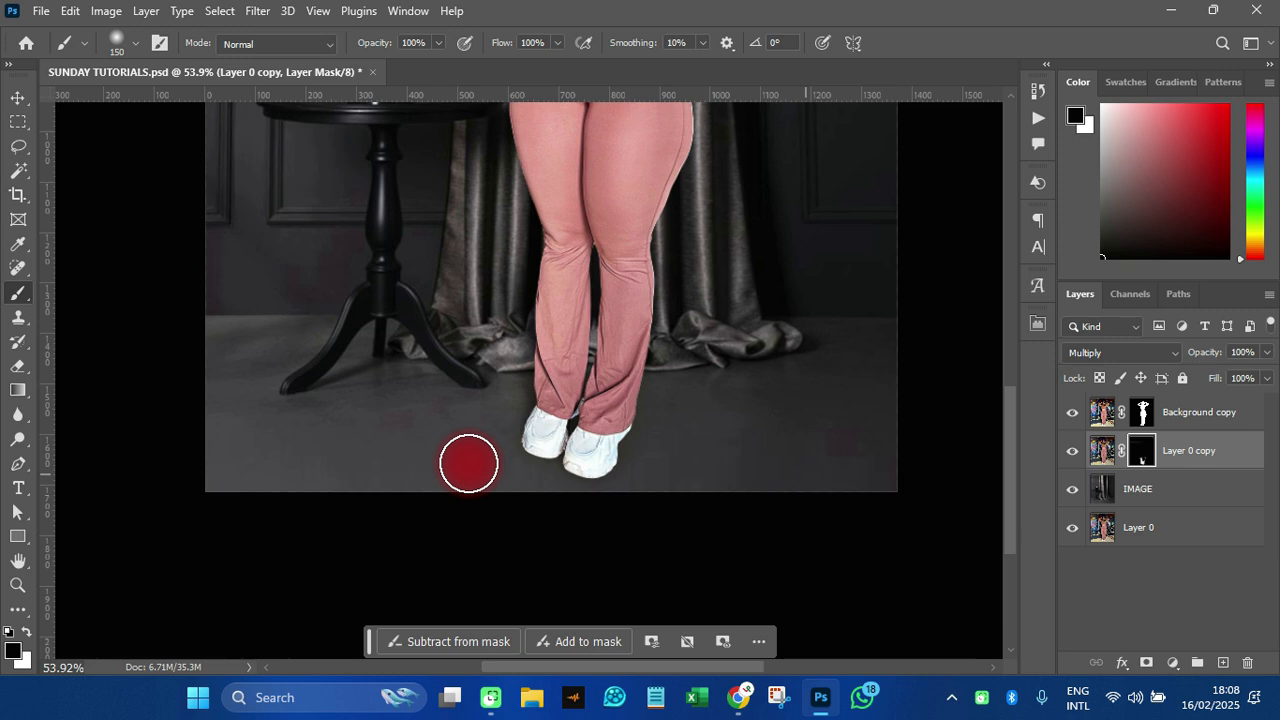
scroll(468, 463, down, 3)
scroll(468, 517, up, 1)
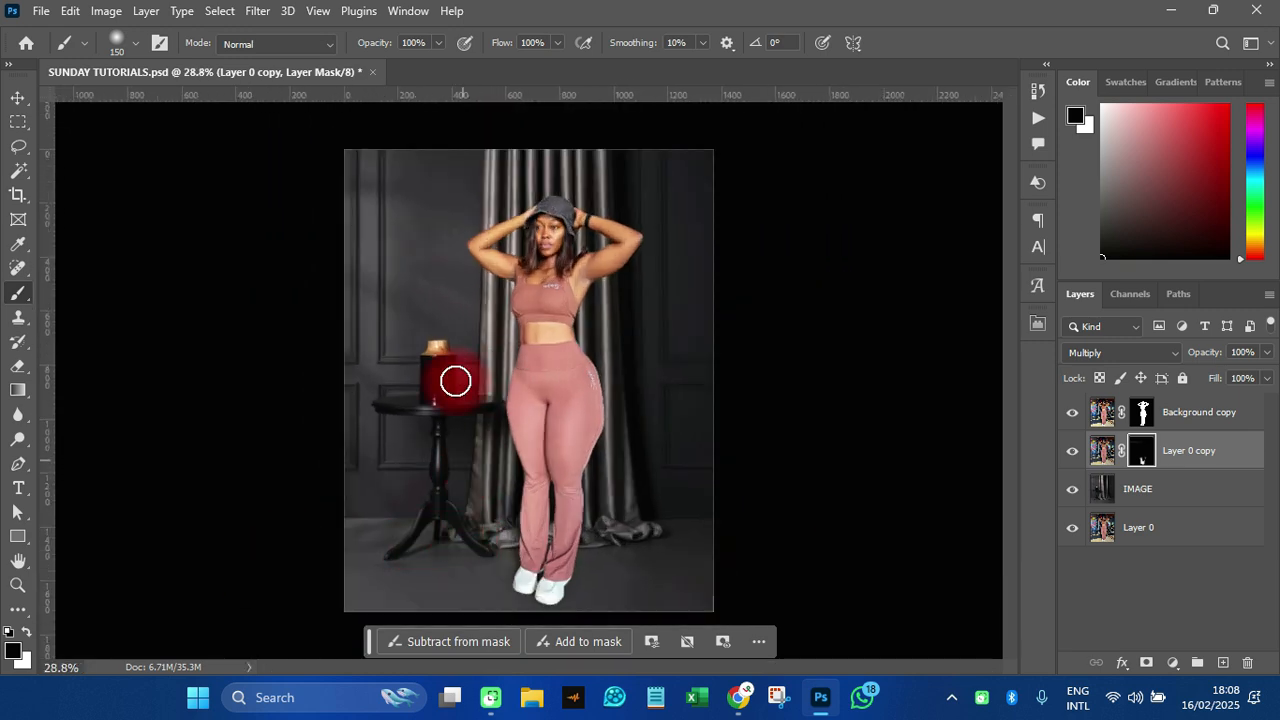
click(18, 97)
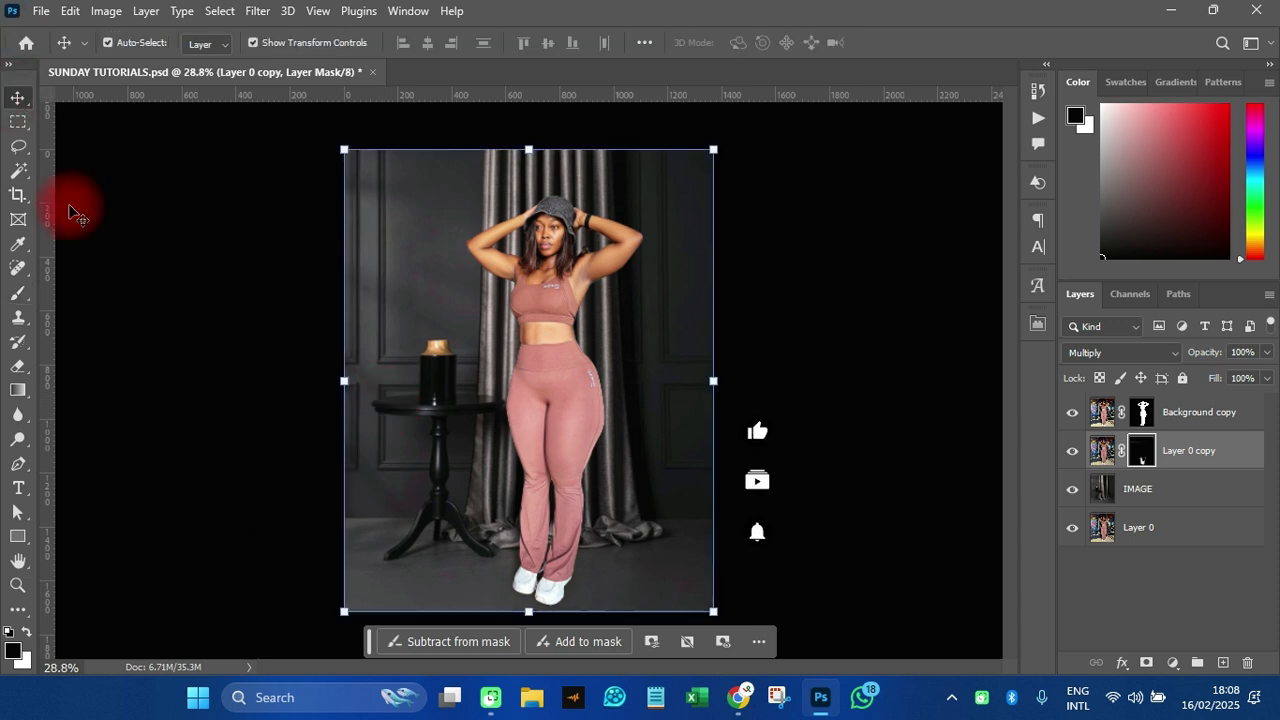
click(160, 334)
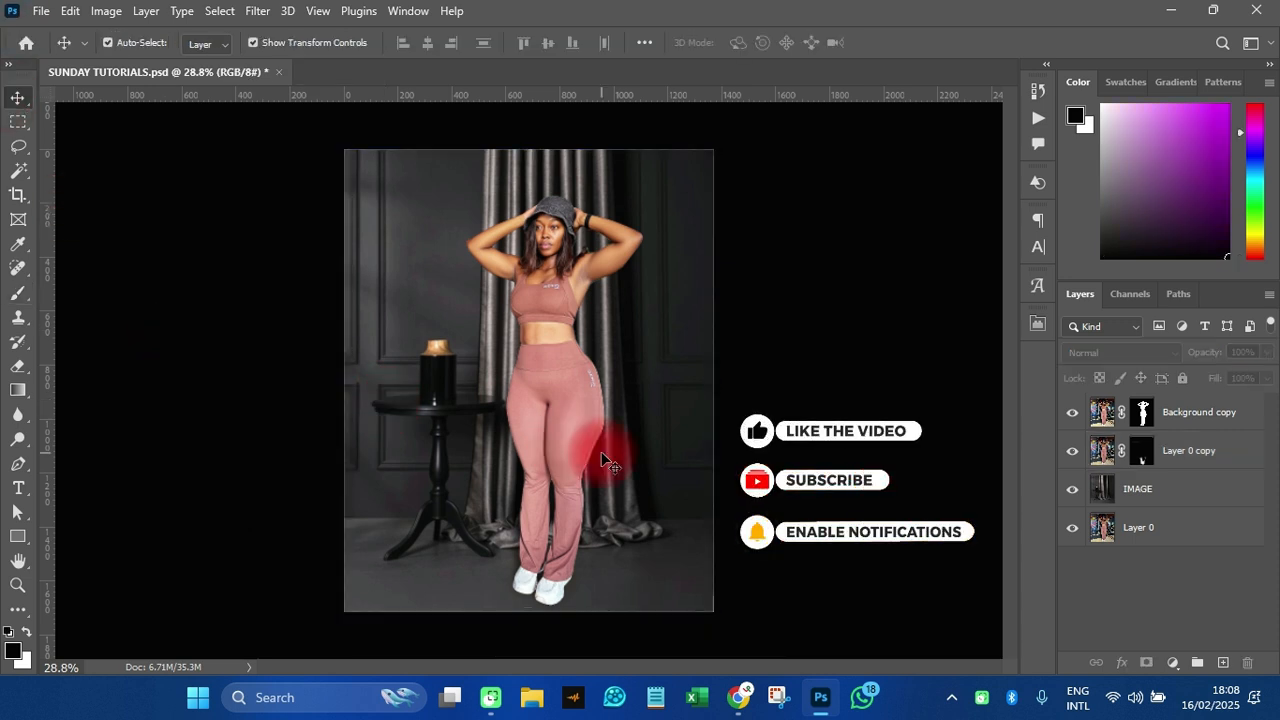
Group the Multiply shadow layer with the IMAGE layer and hide the group to compare against the original gym photo.
click(1167, 460)
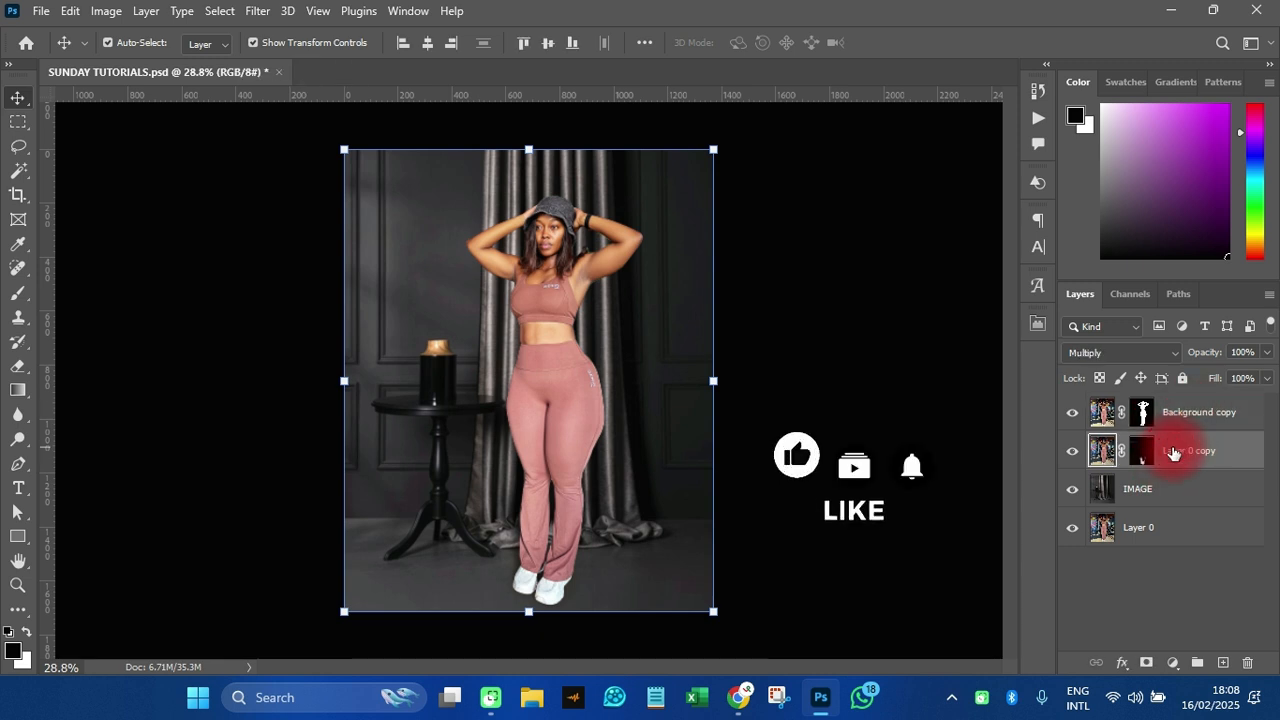
shift+click(1140, 489)
click(1190, 663)
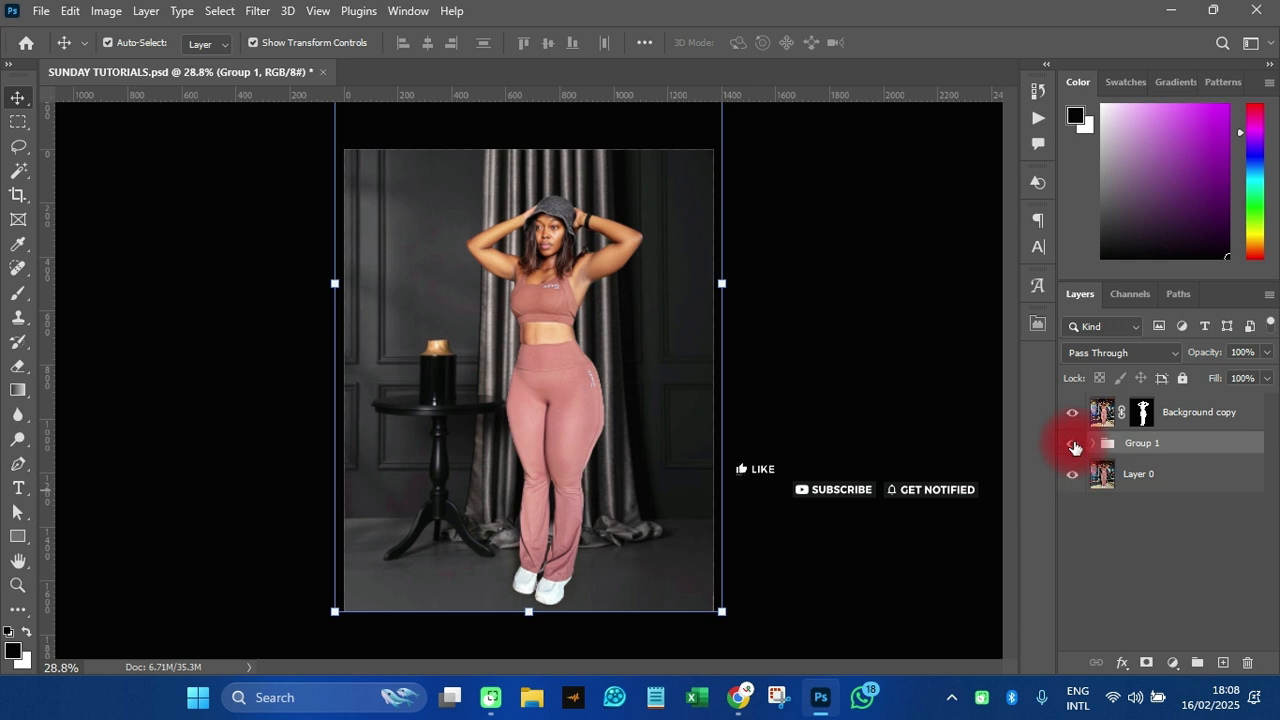
click(1074, 445)
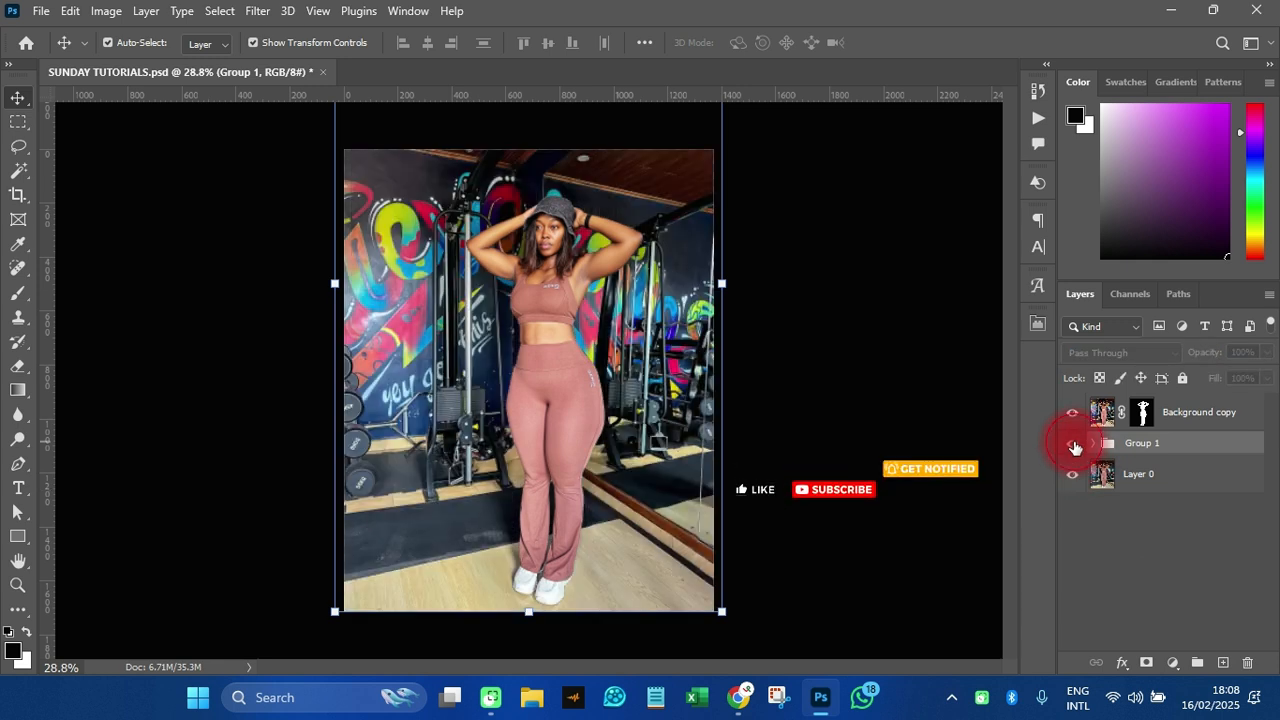
Compare Group 1 shown and hidden, leave it hidden, and place IMAGE 2.jpg as a linked image above it.
click(1074, 445)
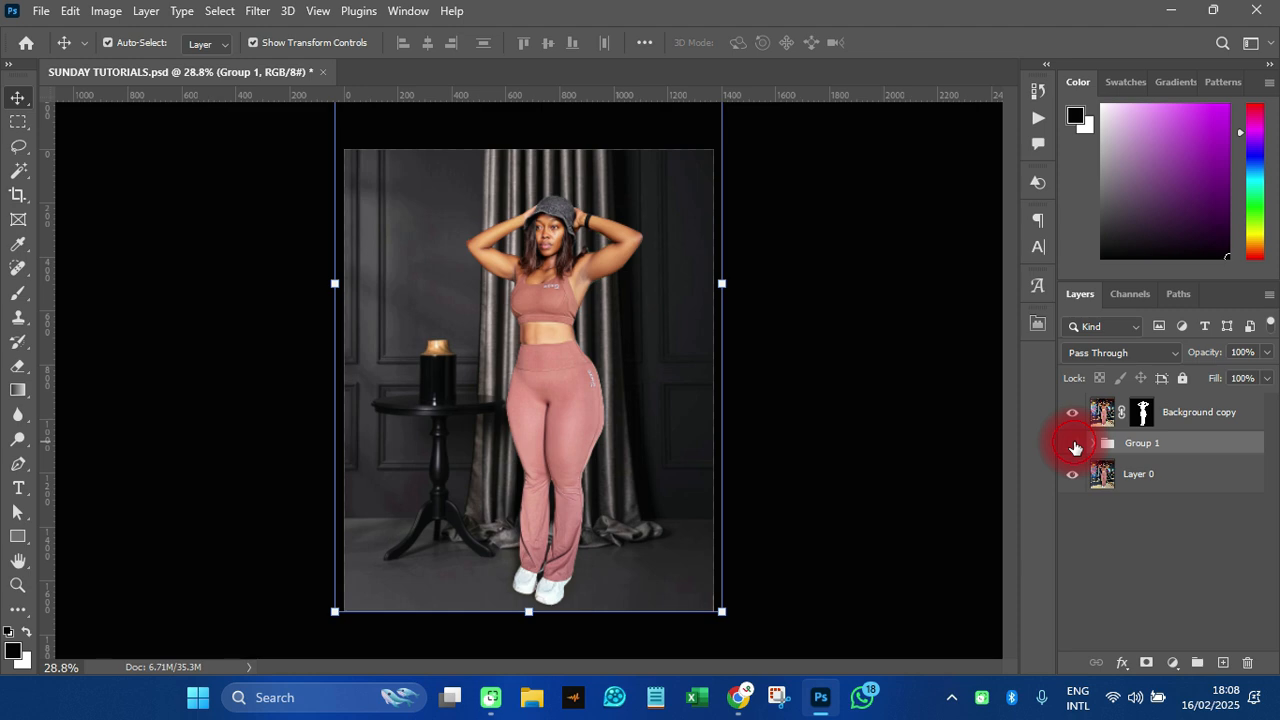
click(1075, 447)
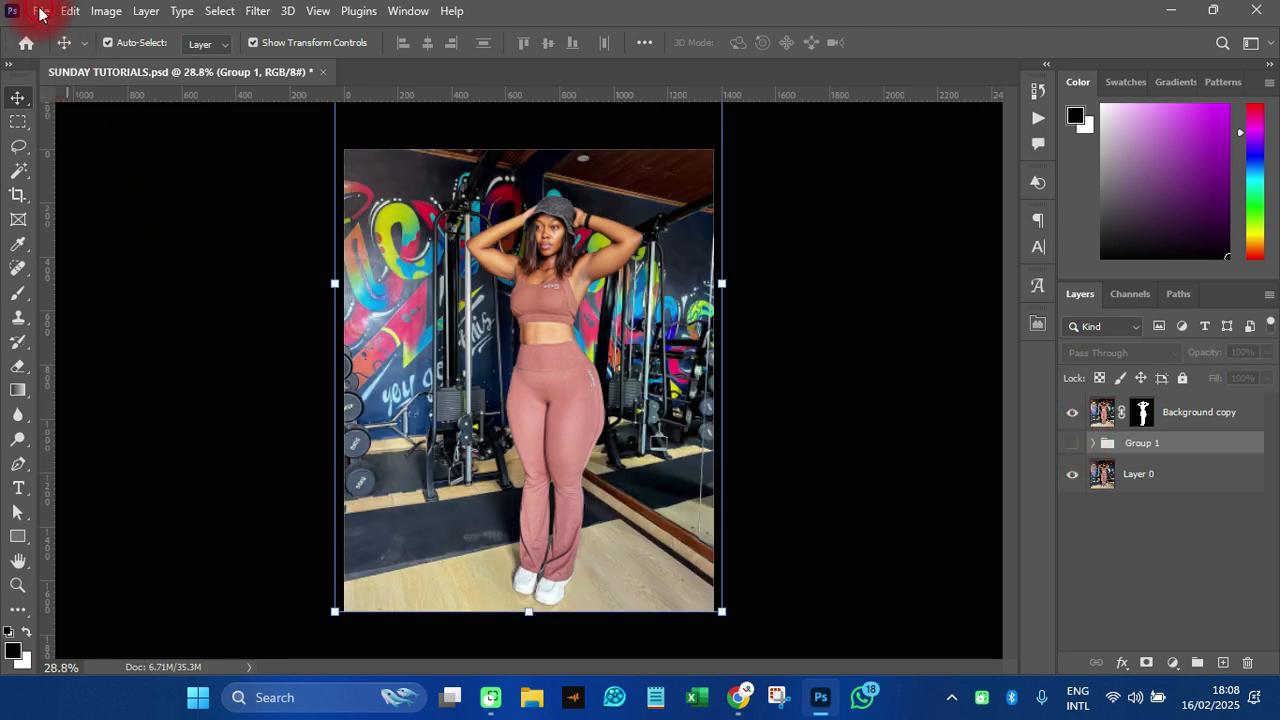
click(40, 12)
click(90, 395)
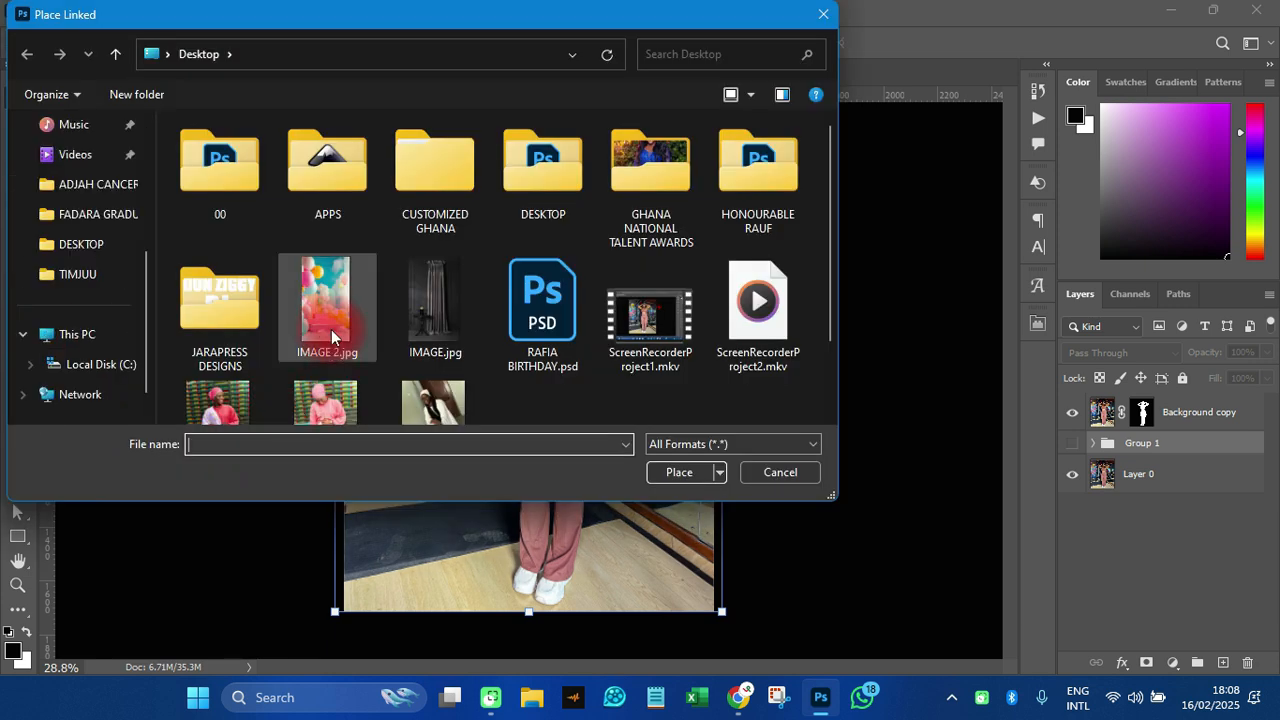
double_click(322, 307)
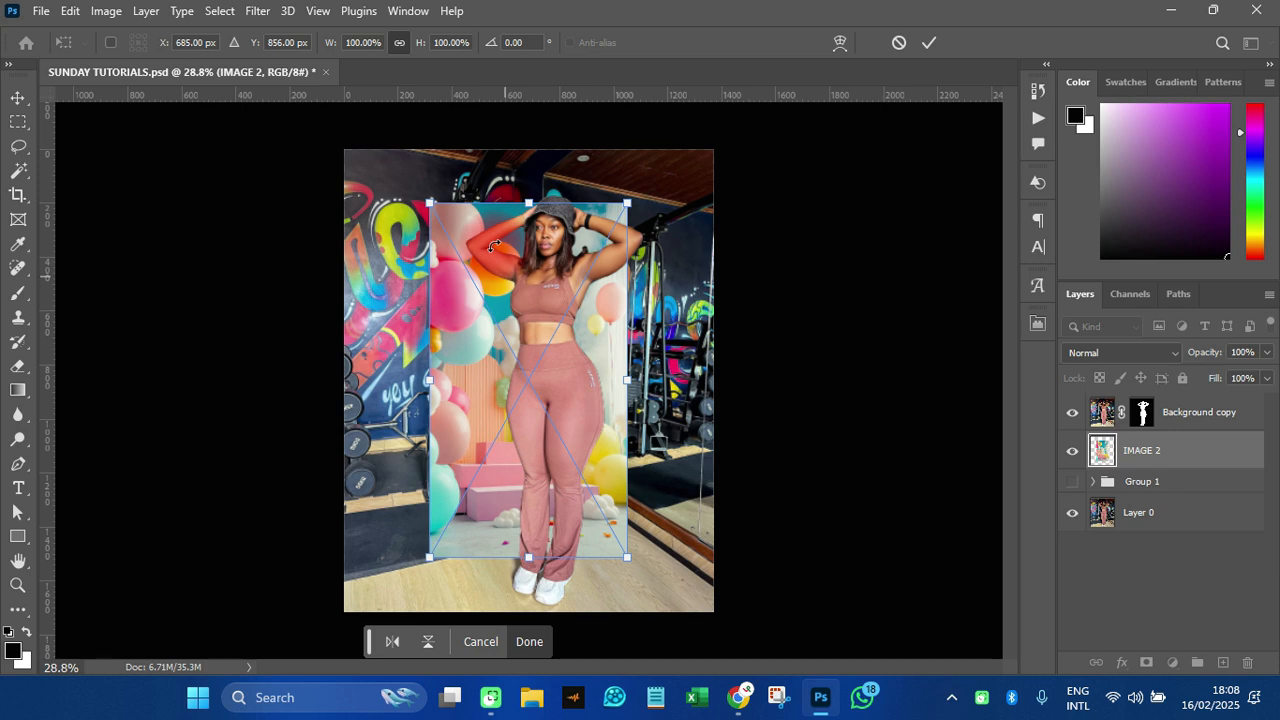
Scale the placed balloon image to about 192% so it covers the canvas, apply the transform and deselect the layer.
scroll(494, 244, down, 4)
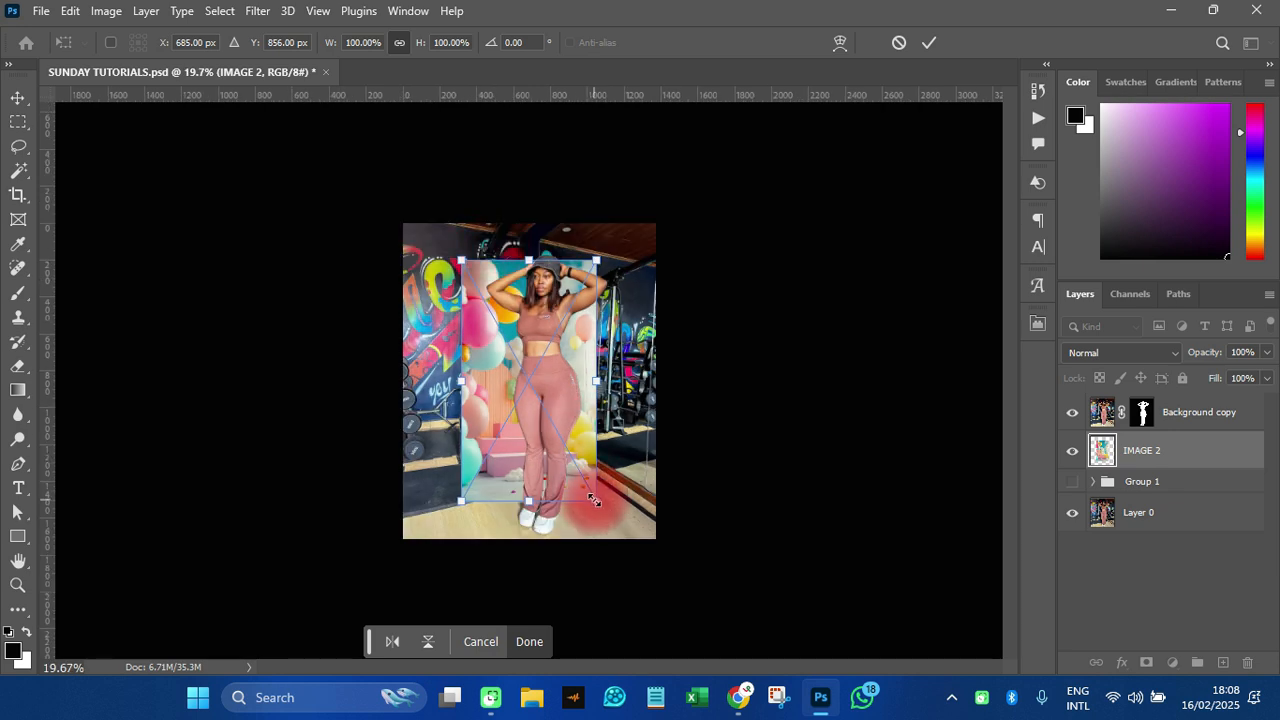
drag(593, 499, 671, 603)
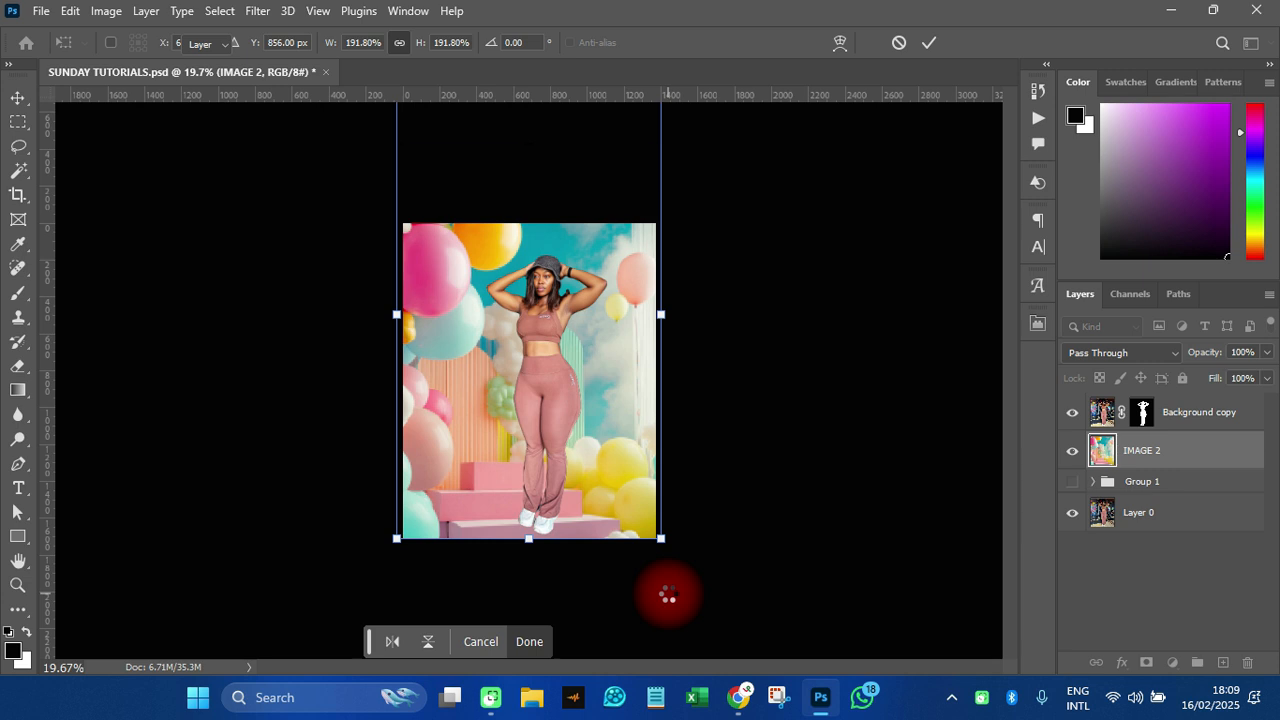
key(Return)
click(767, 445)
Move the IMAGE 2 layer straight up until its lower edge meets the canvas bottom, placing its grey floor under the shoes.
scroll(590, 455, up, 3)
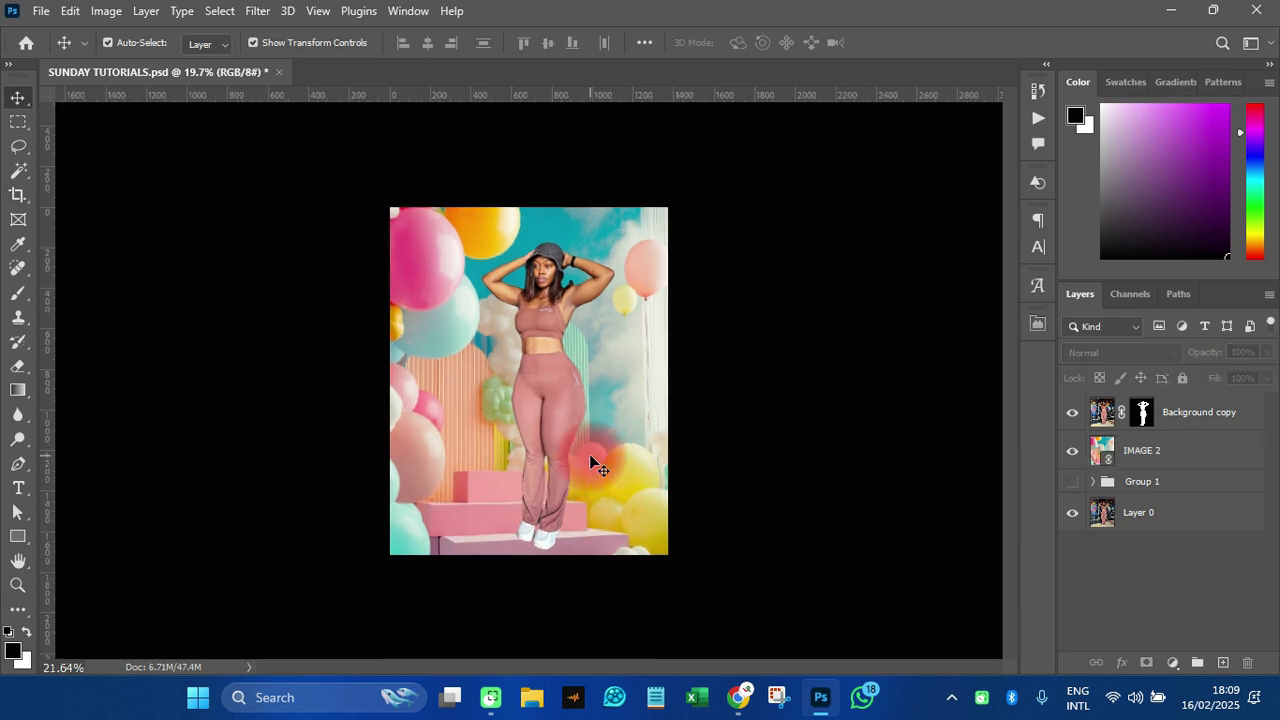
drag(1007, 298, 1006, 352)
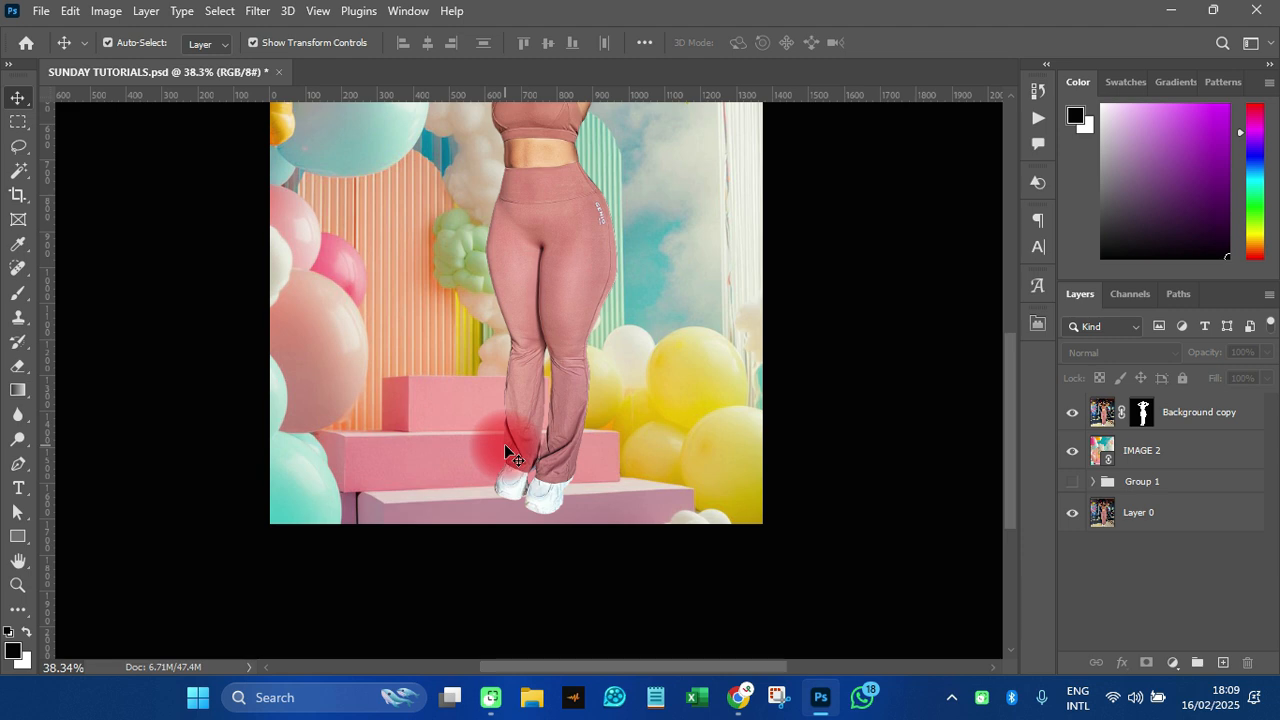
scroll(532, 494, down, 5)
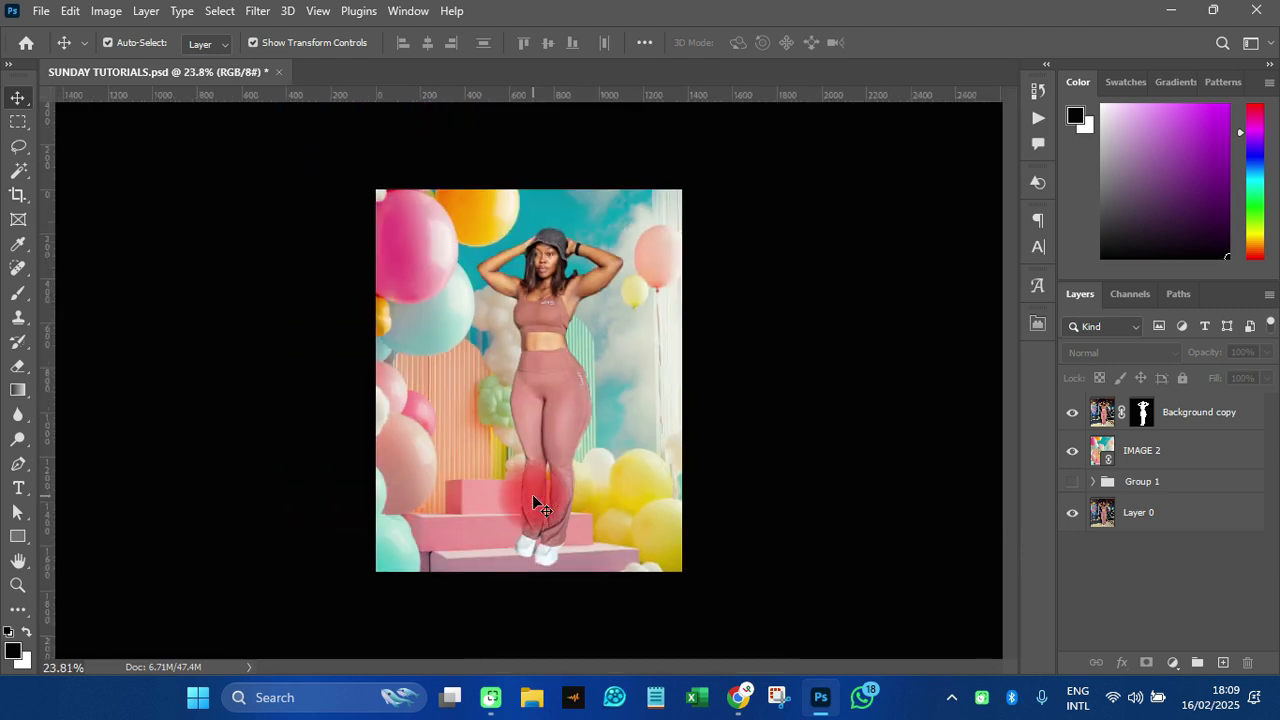
scroll(529, 498, up, 1)
scroll(529, 498, down, 1)
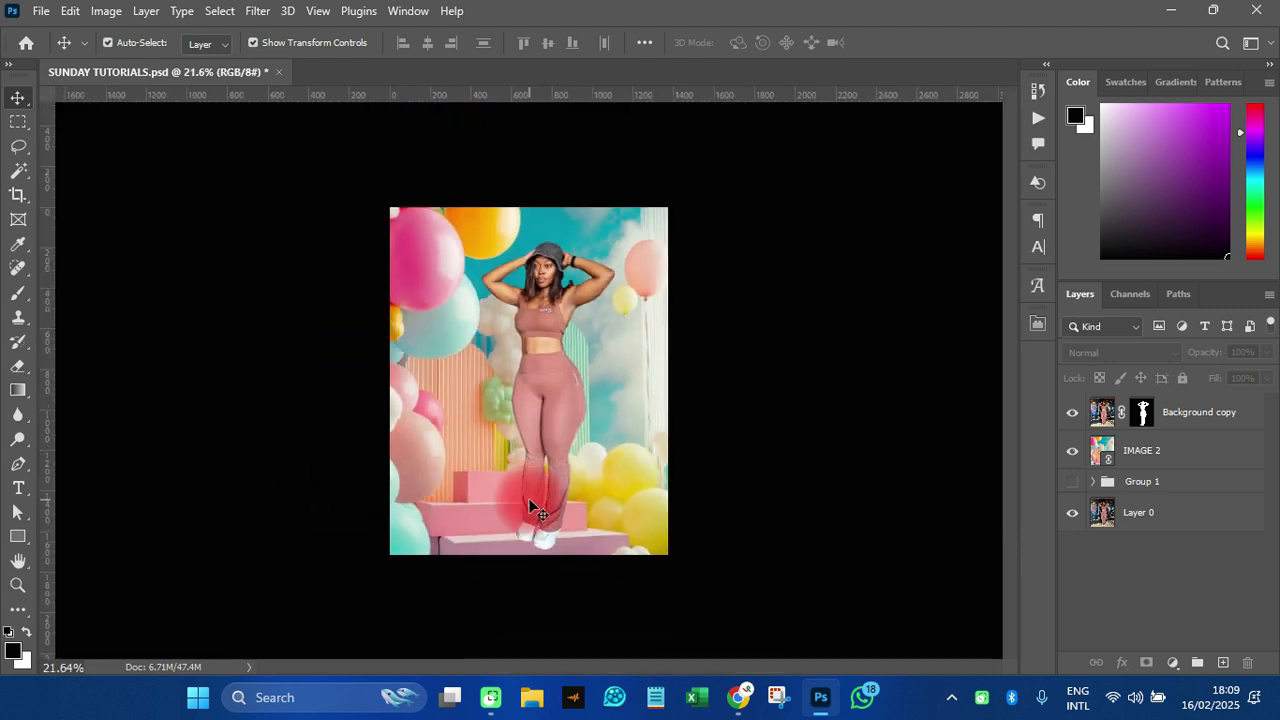
click(640, 405)
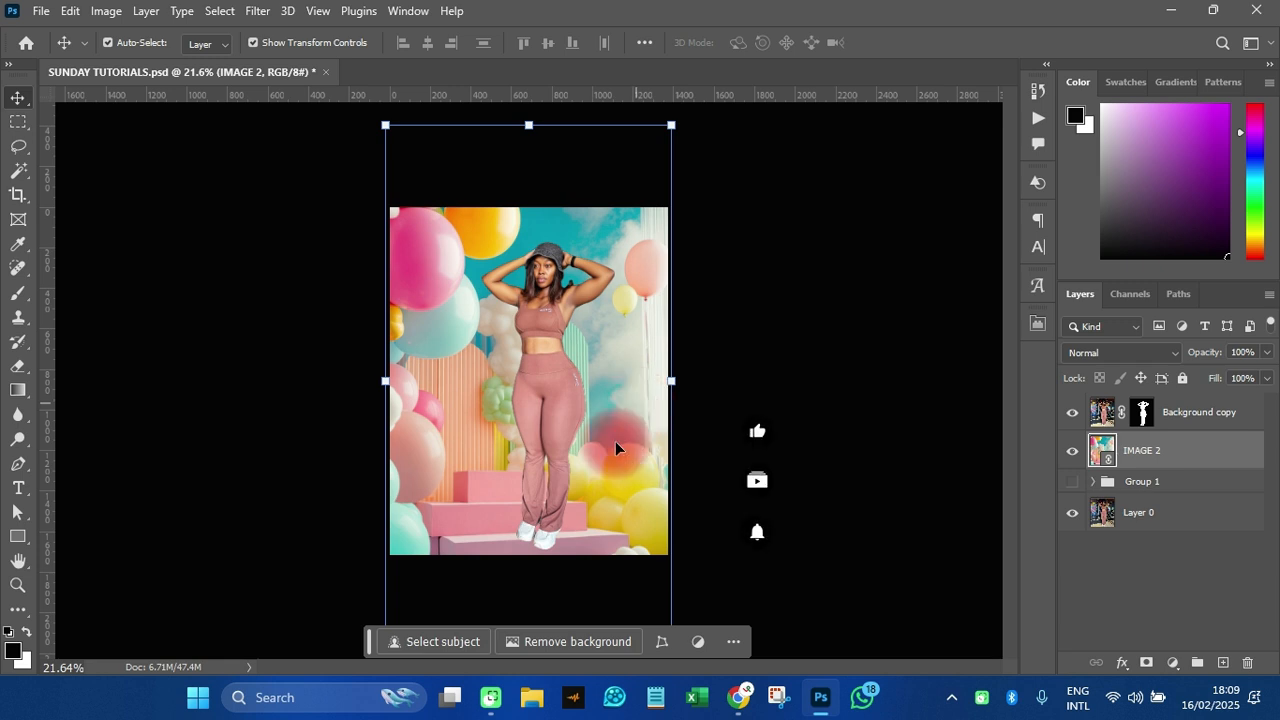
drag(608, 462, 613, 387)
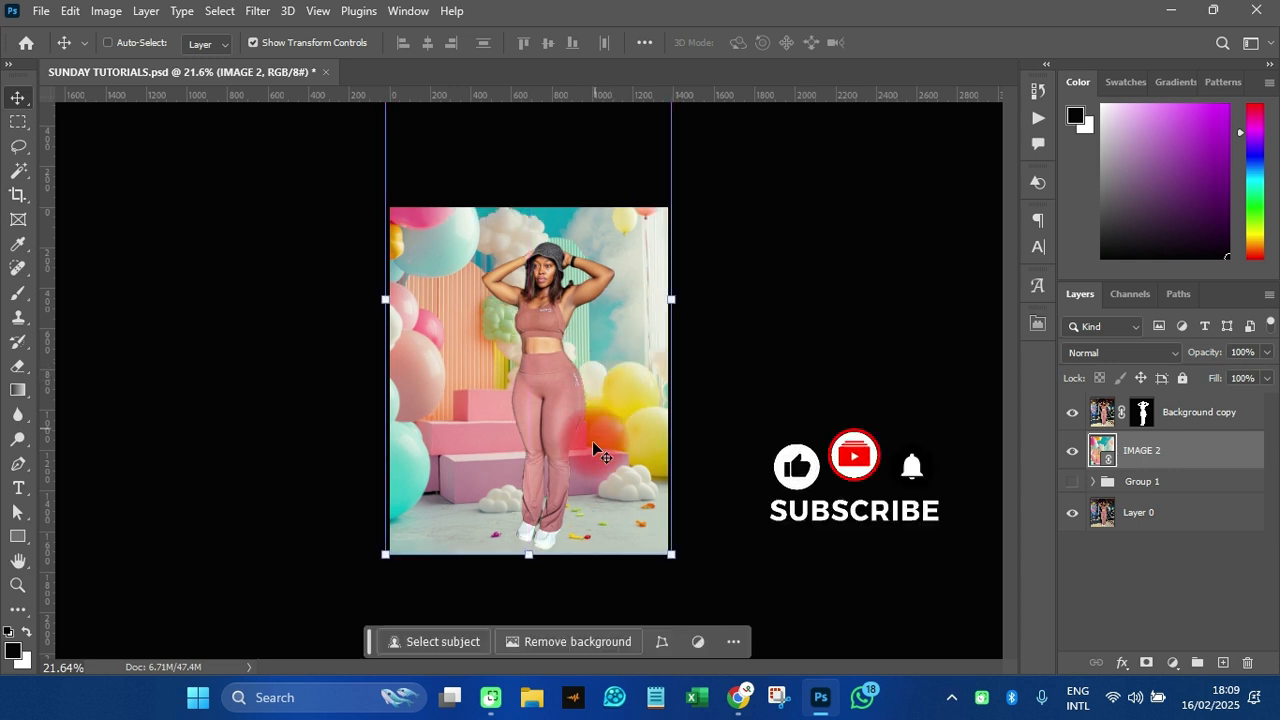
ctrl+click(728, 480)
Examine how the woman's legs and shoes sit on the balloon scene's floor, up close and in the full composition.
scroll(485, 550, up, 6)
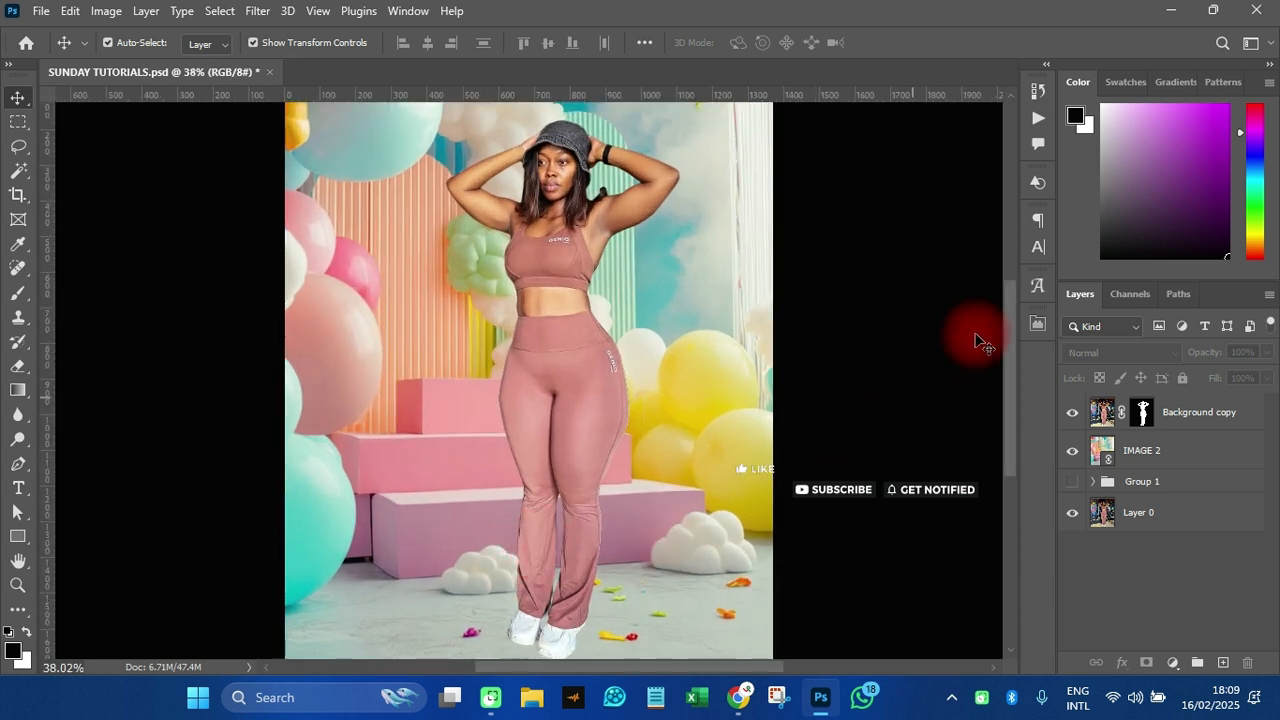
drag(1006, 305, 1004, 390)
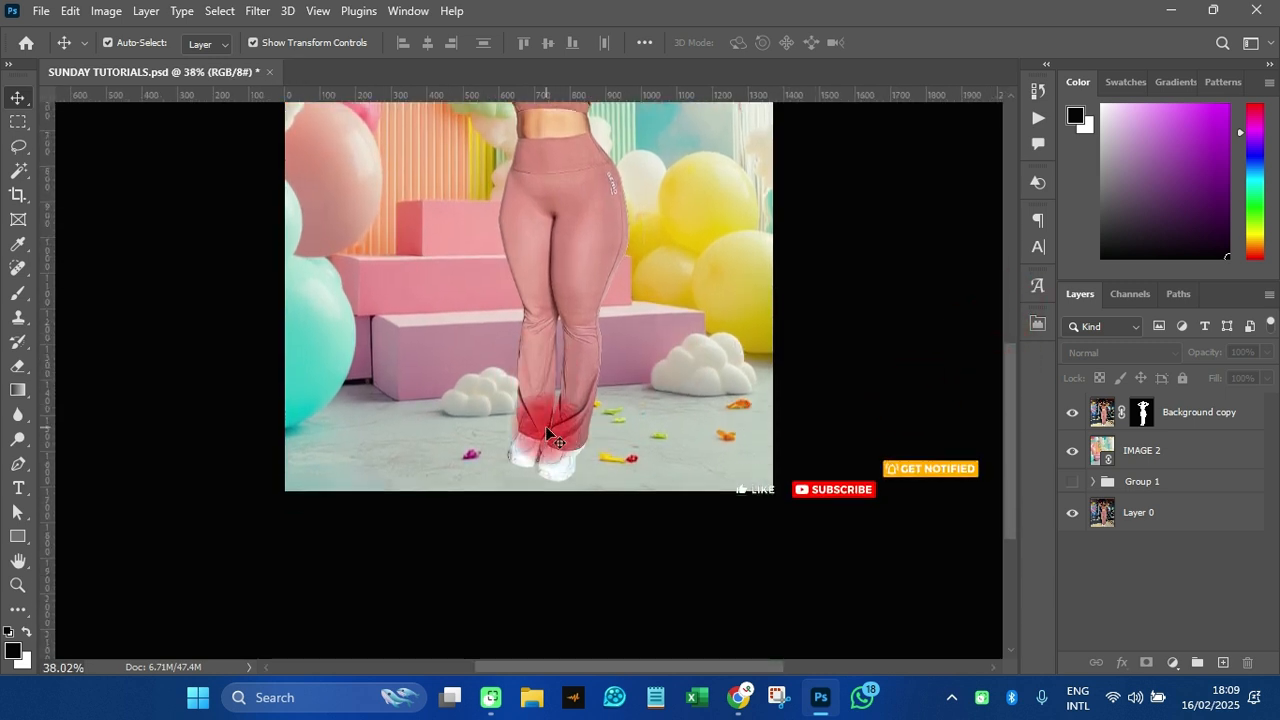
scroll(546, 428, up, 2)
scroll(714, 423, up, 1)
click(716, 420)
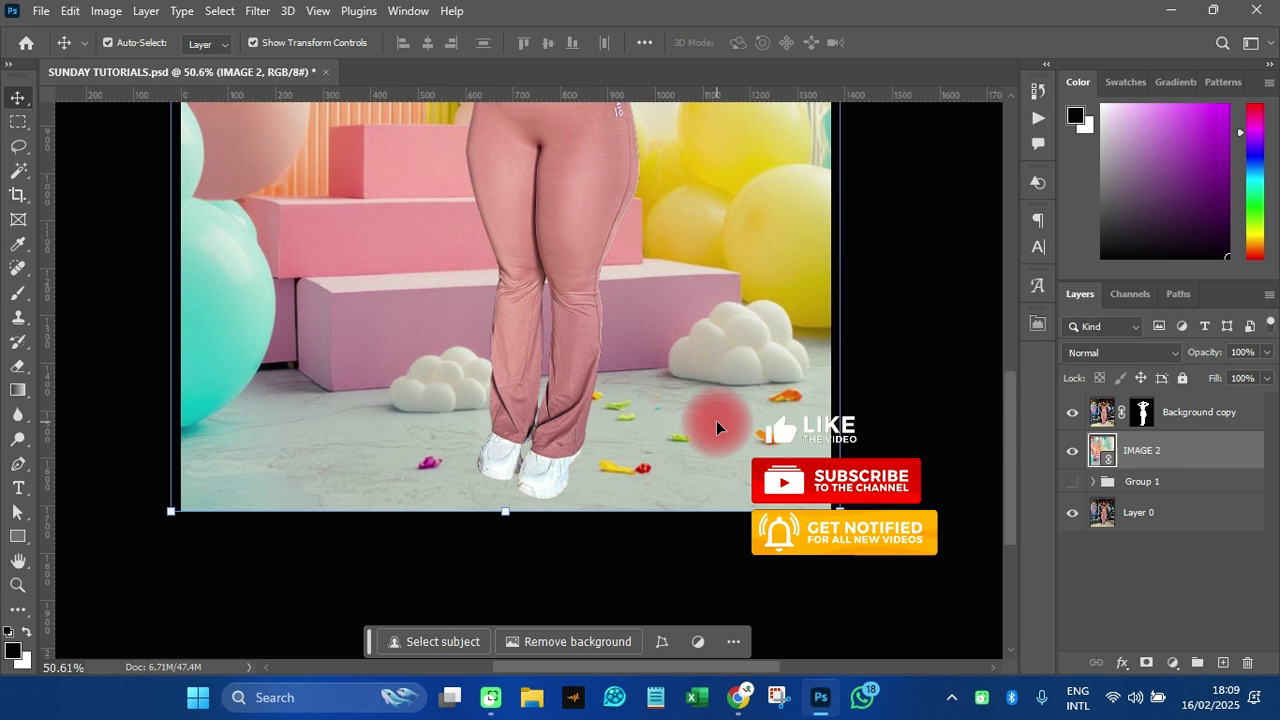
scroll(550, 482, down, 5)
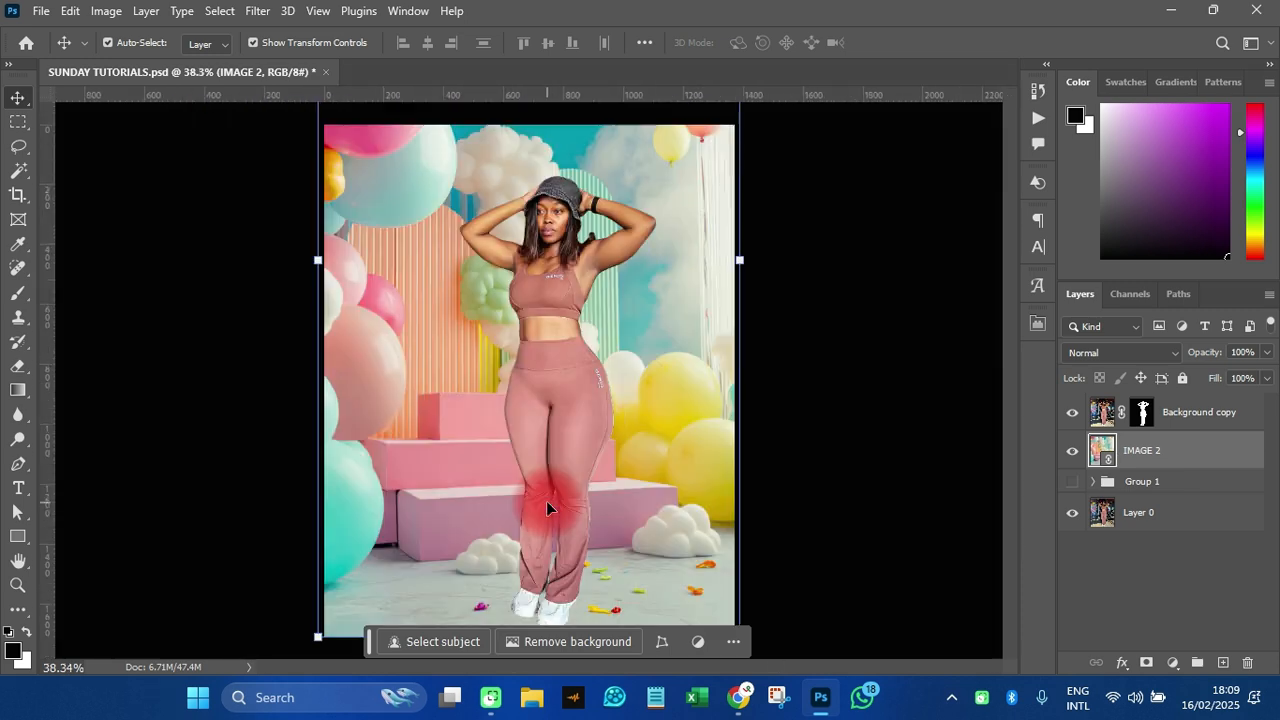
scroll(546, 509, down, 1)
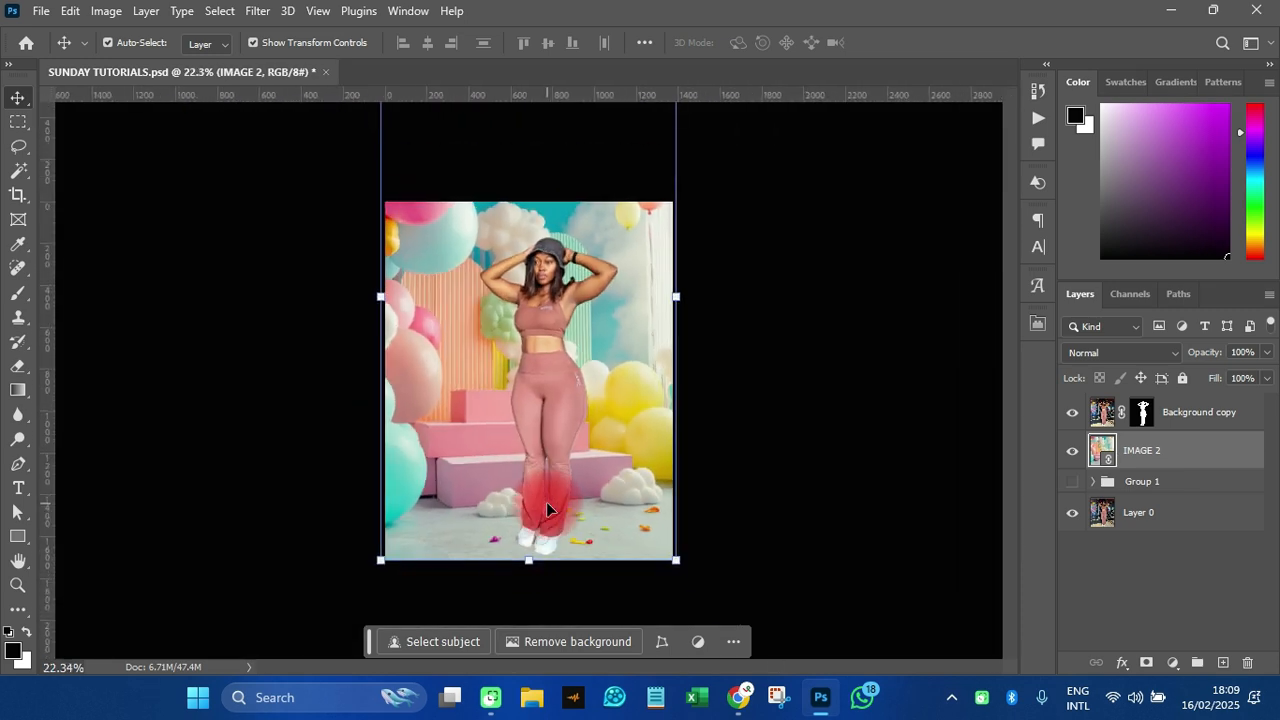
scroll(546, 509, up, 1)
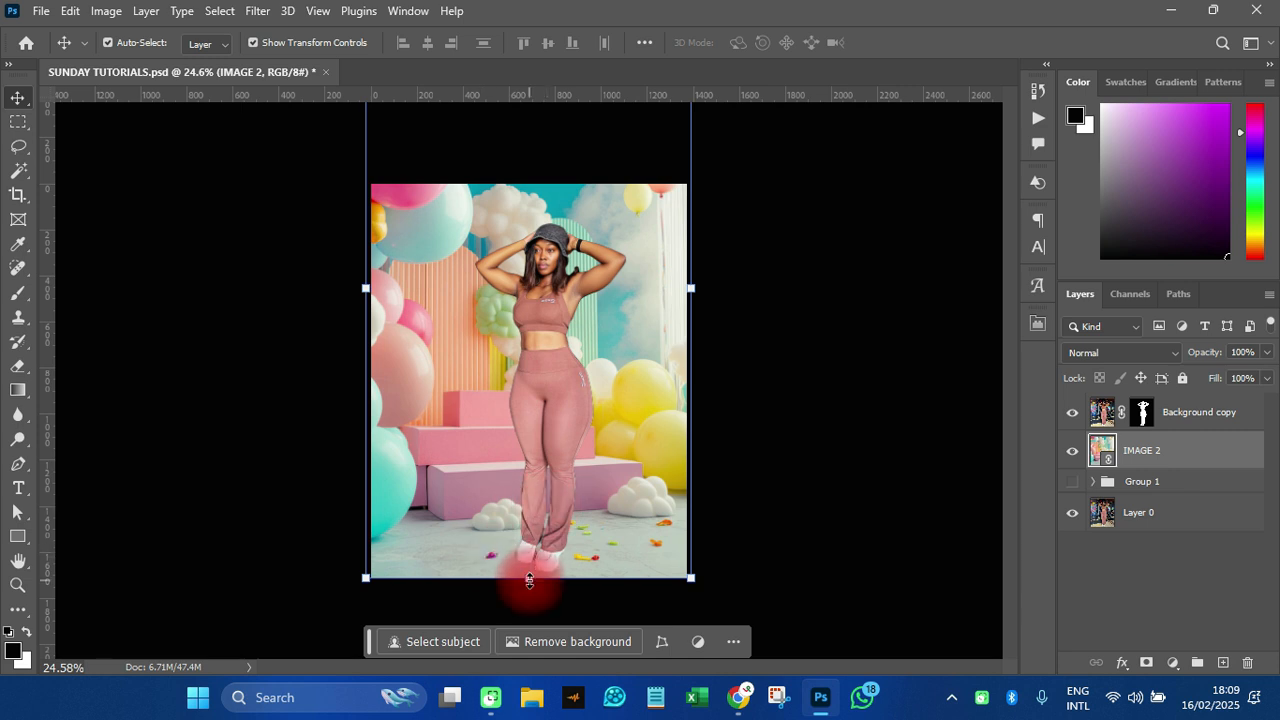
Shrink IMAGE 2 from its bottom edge to about 188%, apply the transform, and rasterize the layer.
mouse_move(529, 580)
mouse_down()
mouse_move(532, 596)
mouse_move(533, 571)
mouse_up()
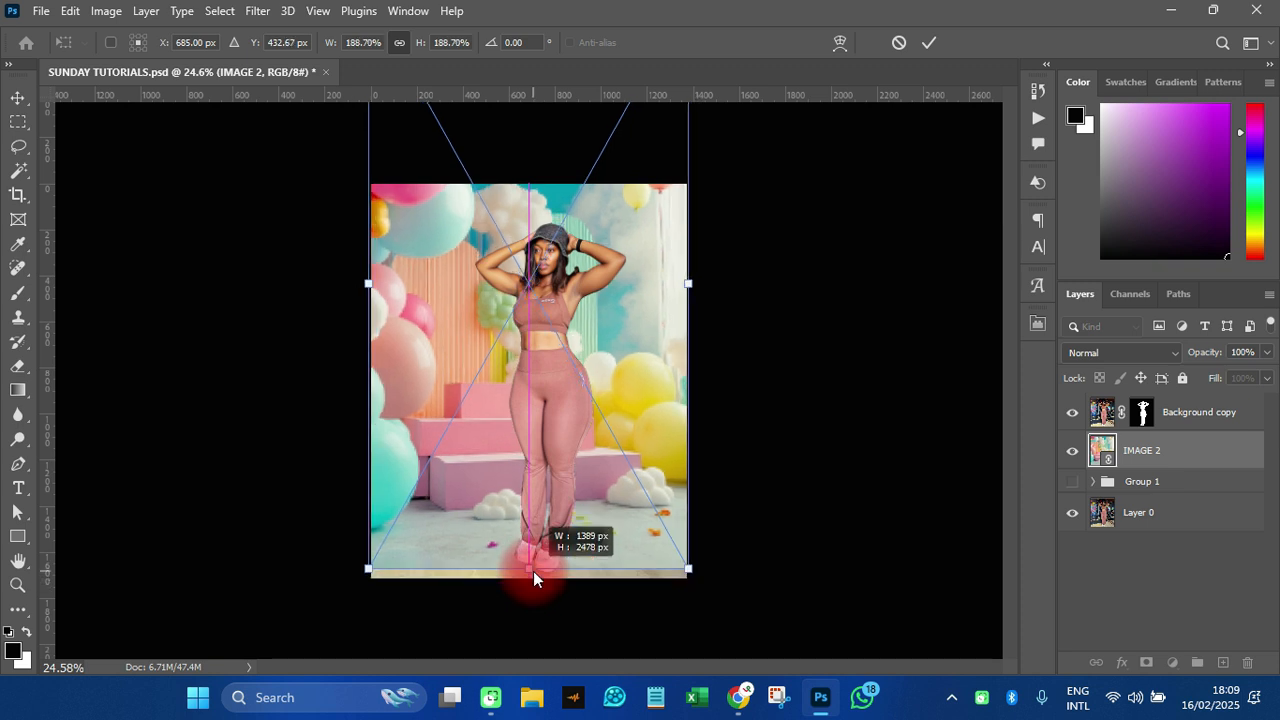
drag(533, 571, 534, 570)
key(Return)
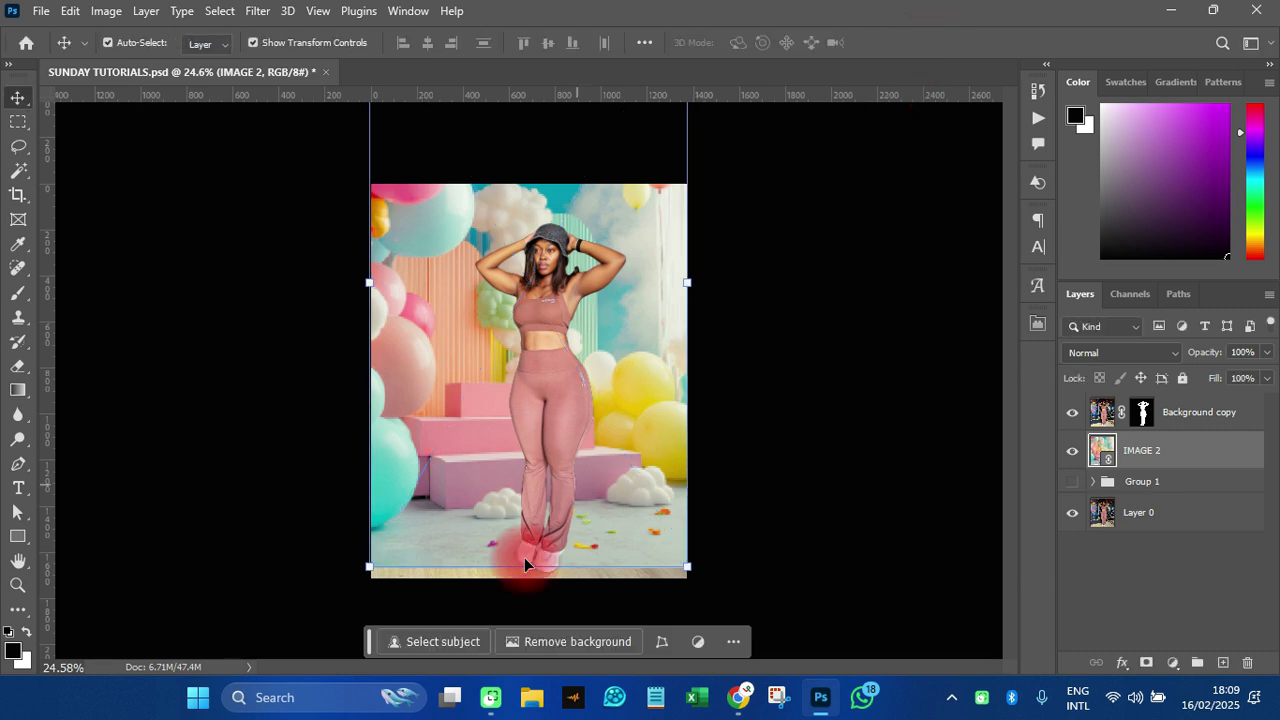
right_click(1150, 444)
click(994, 423)
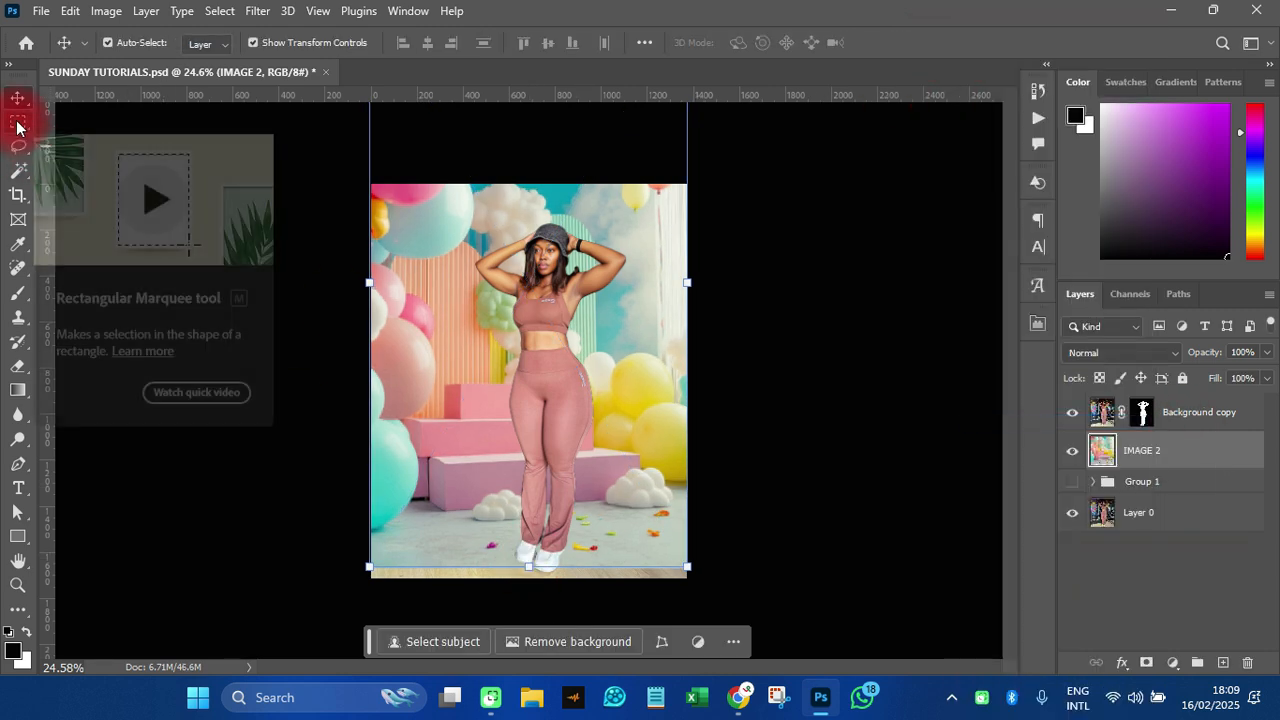
Select a thin full-width strip at the balloon floor's lower edge, stretch it down past the canvas bottom, and clear the selection.
click(17, 125)
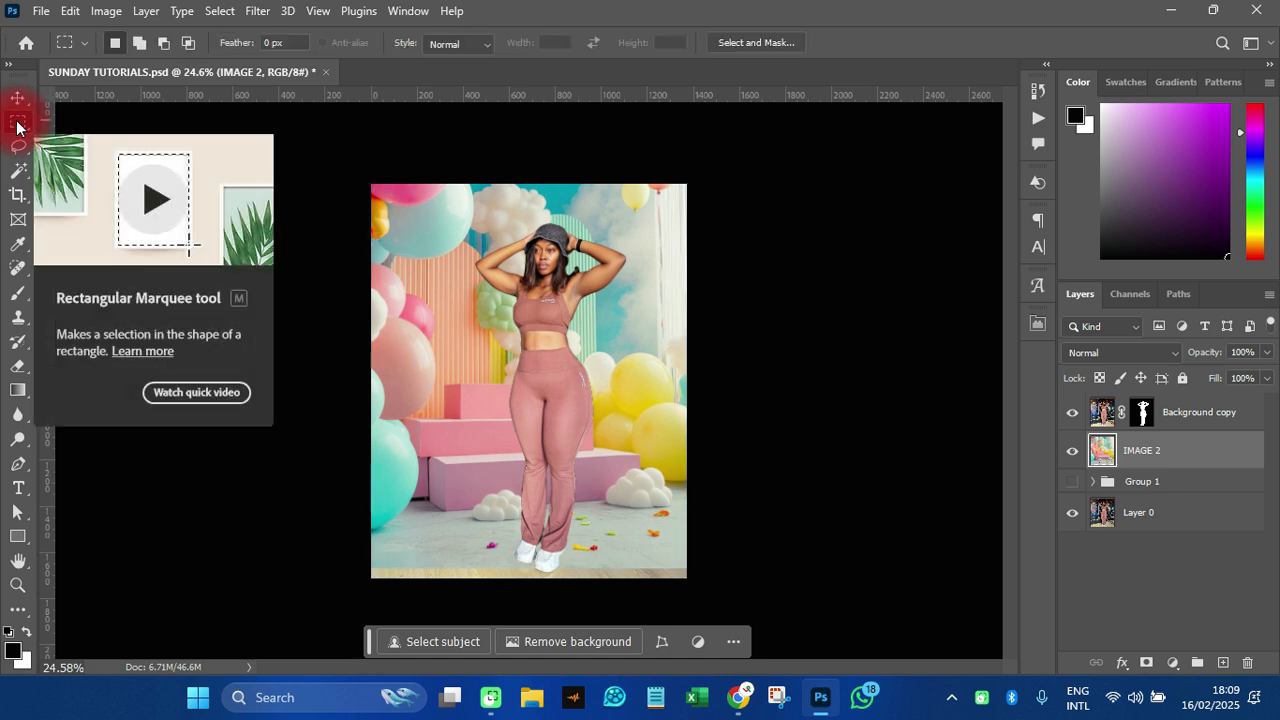
drag(363, 563, 686, 566)
key(ctrl+t)
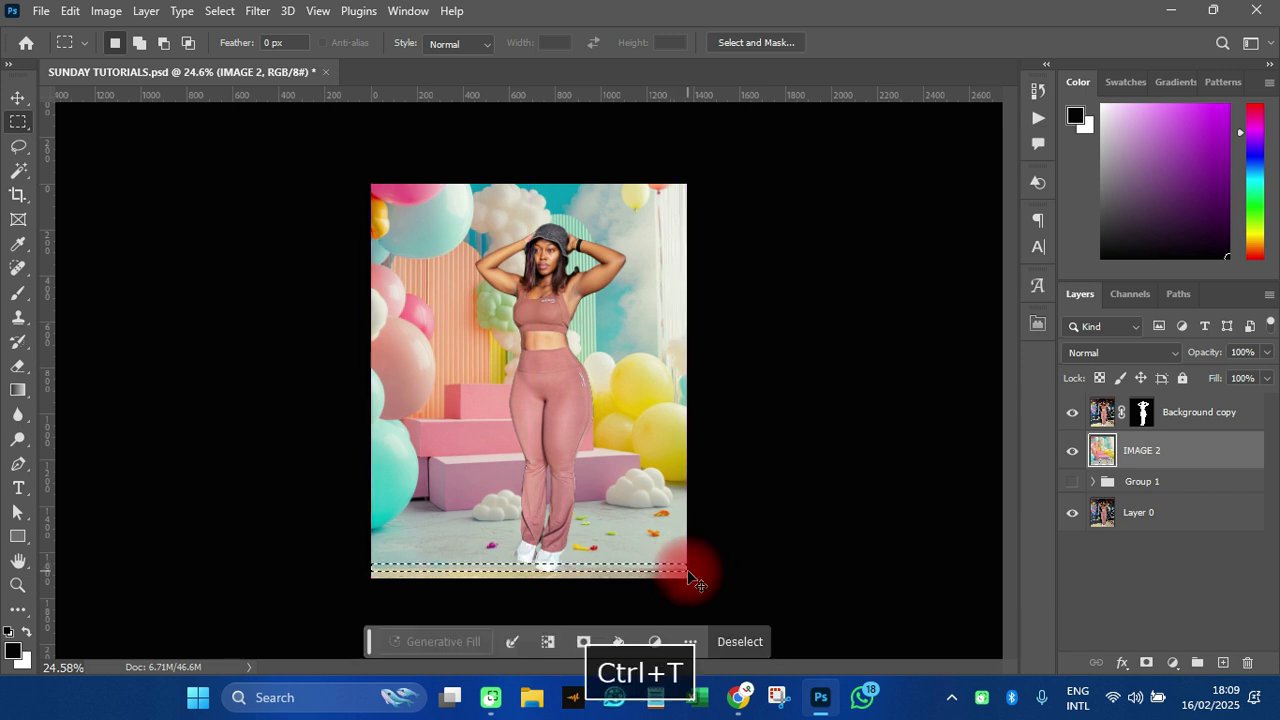
drag(528, 568, 528, 619)
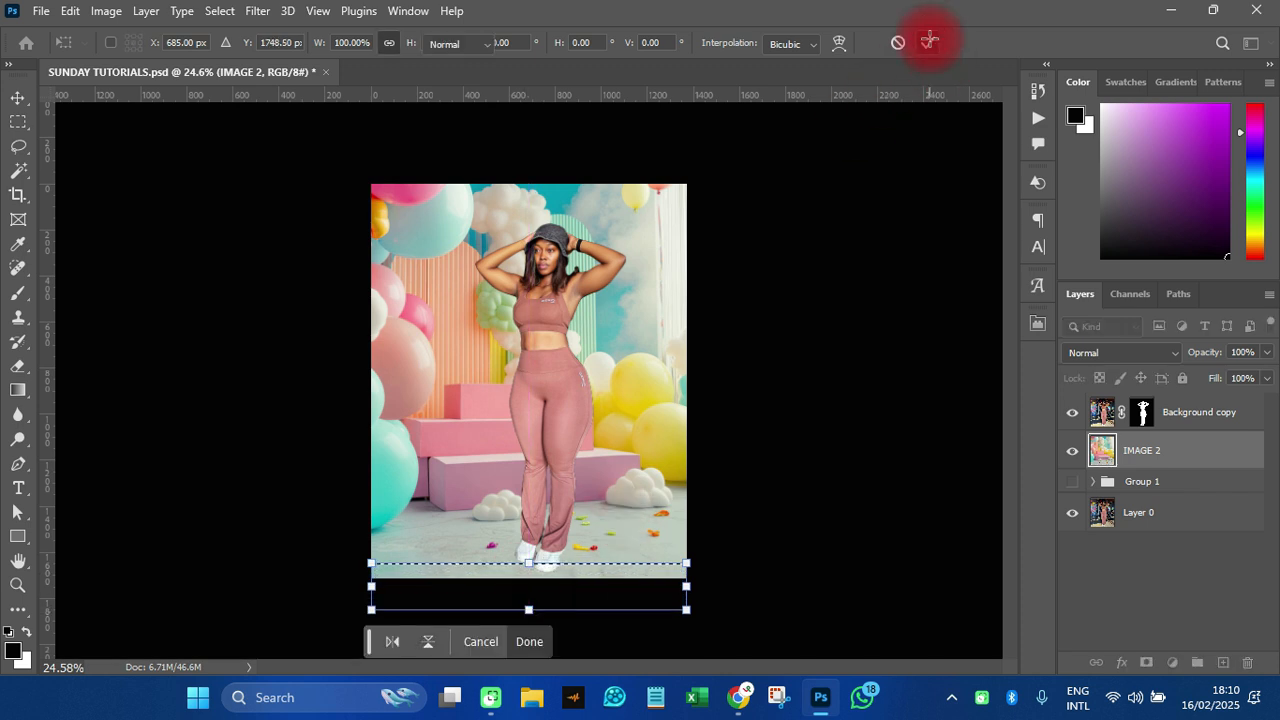
click(930, 40)
click(221, 11)
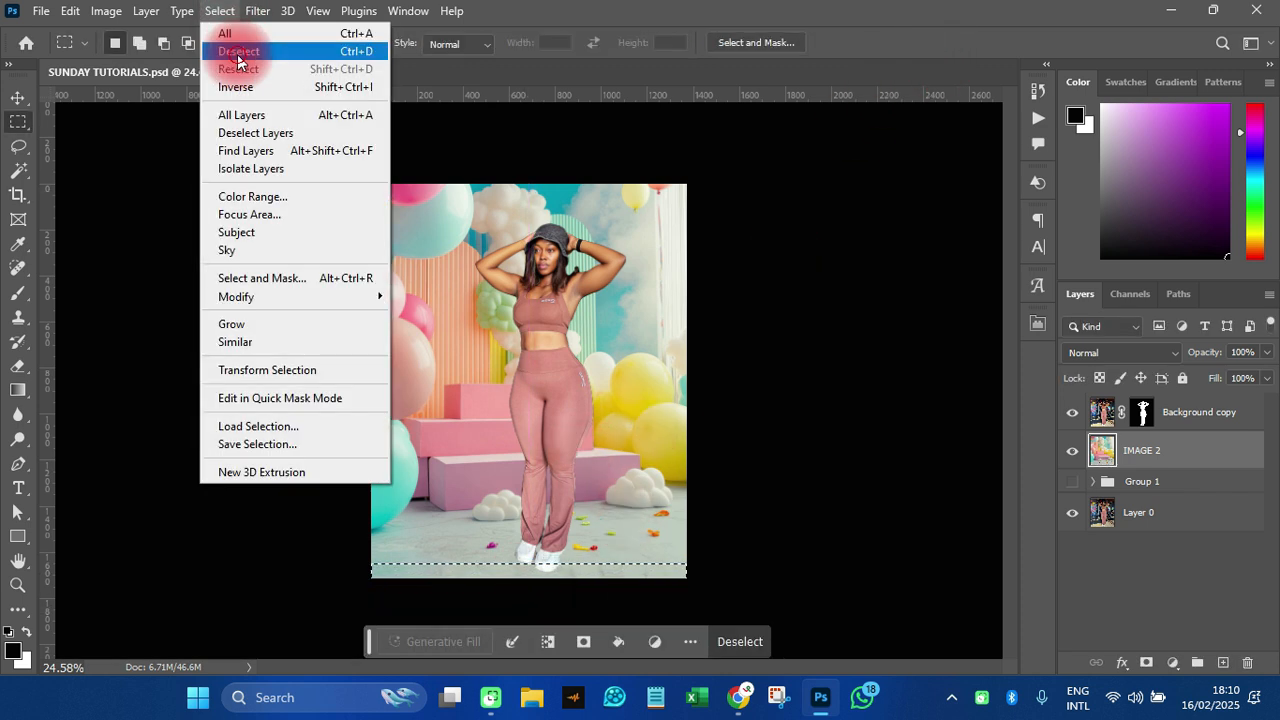
click(237, 57)
click(18, 97)
click(120, 413)
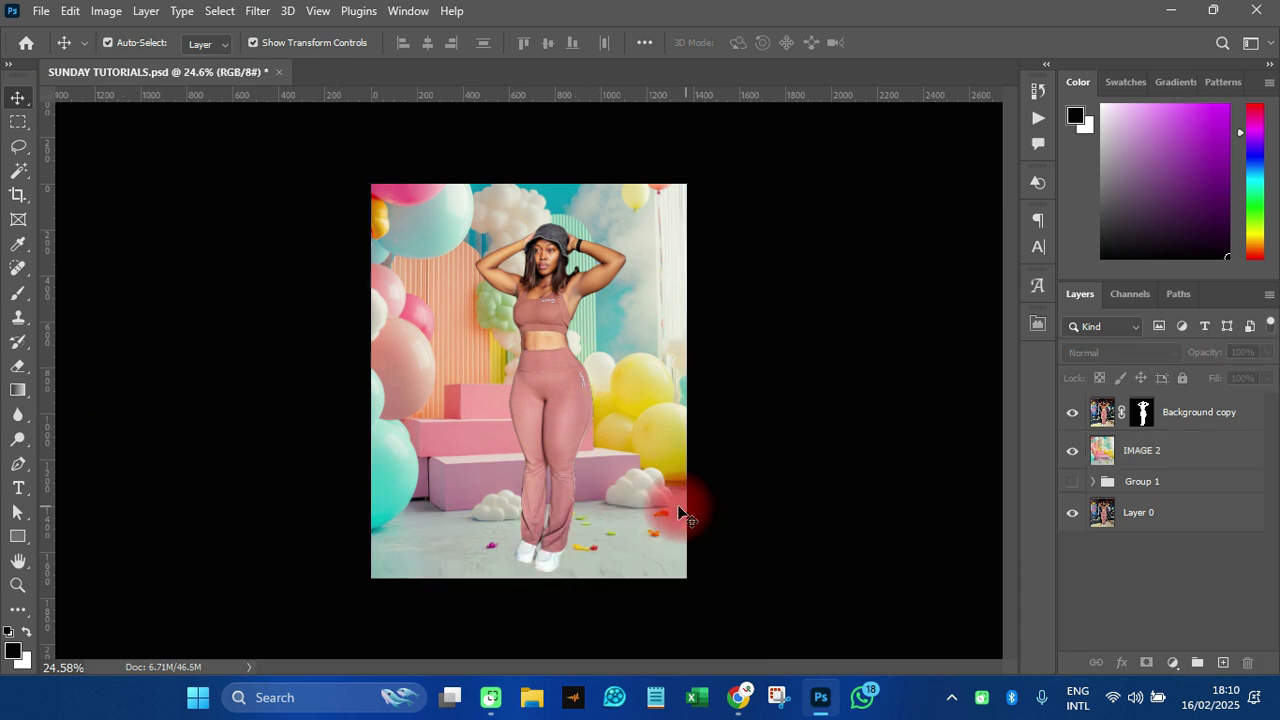
click(1146, 455)
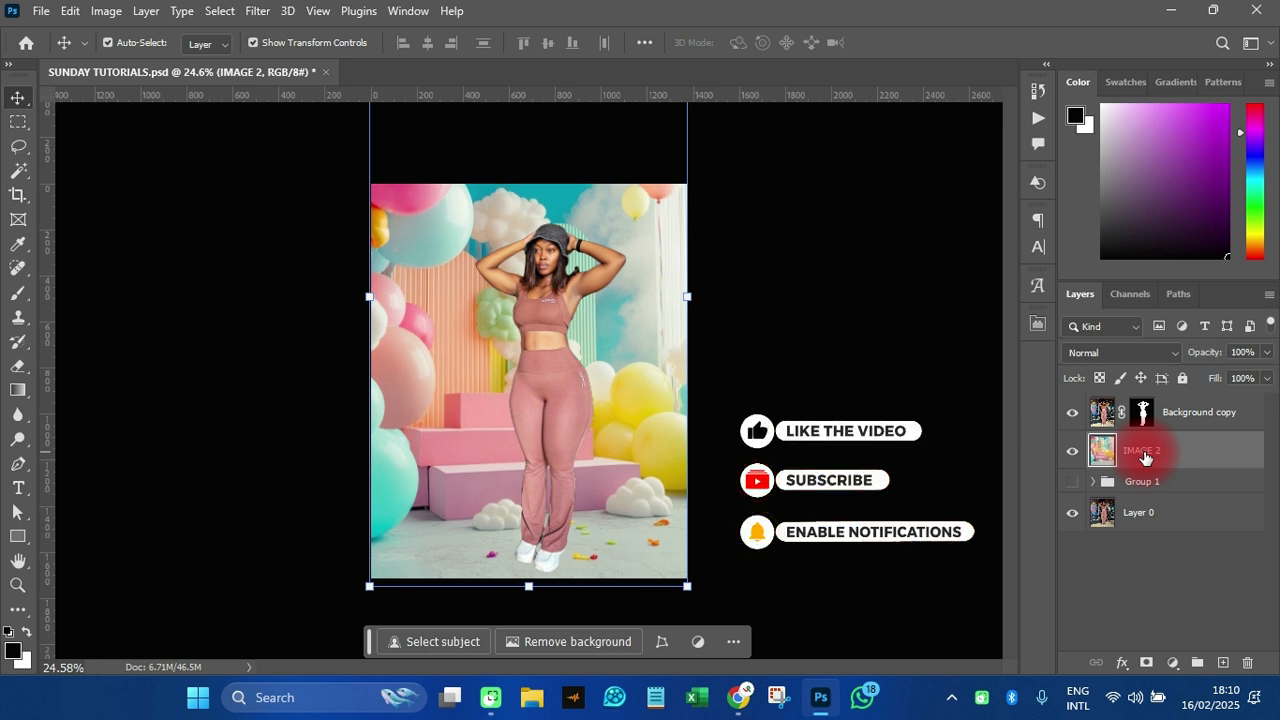
click(832, 372)
scroll(533, 274, up, 3)
scroll(533, 274, down, 1)
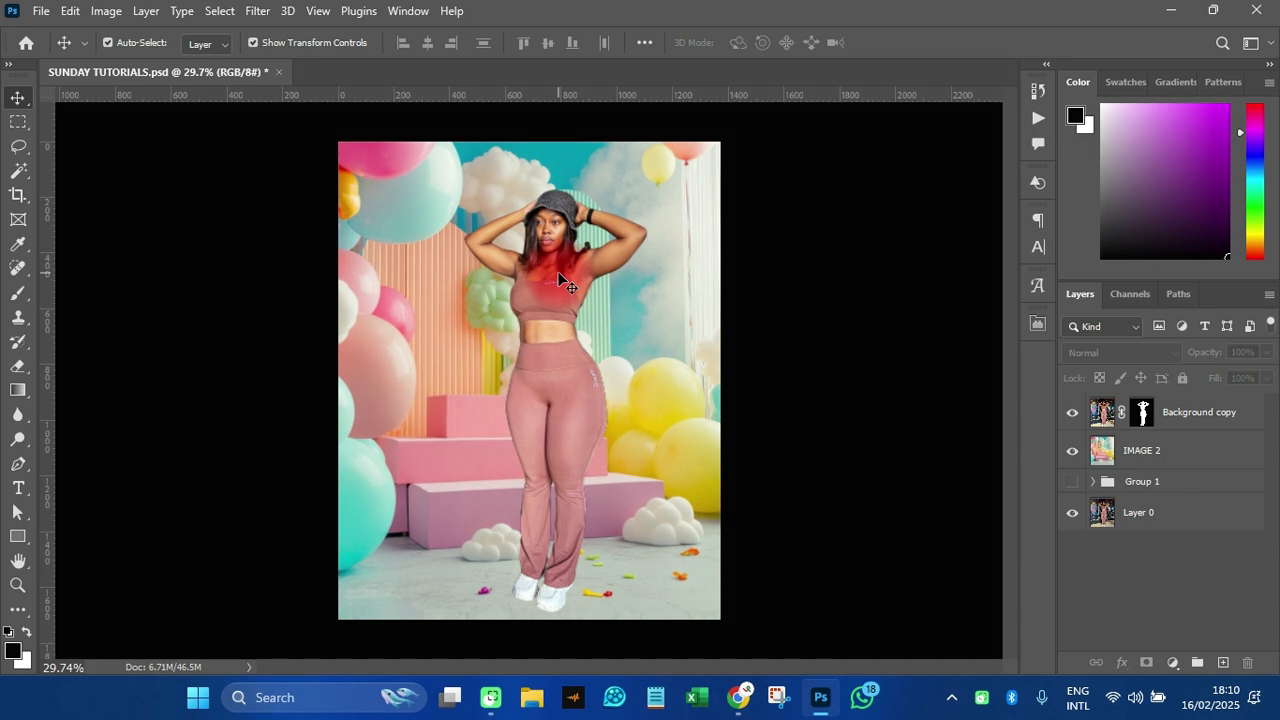
Duplicate the original gym photo in Layer 0, move the copy directly above IMAGE 2, and set its blend mode to Multiply.
click(1130, 514)
key(ctrl+j)
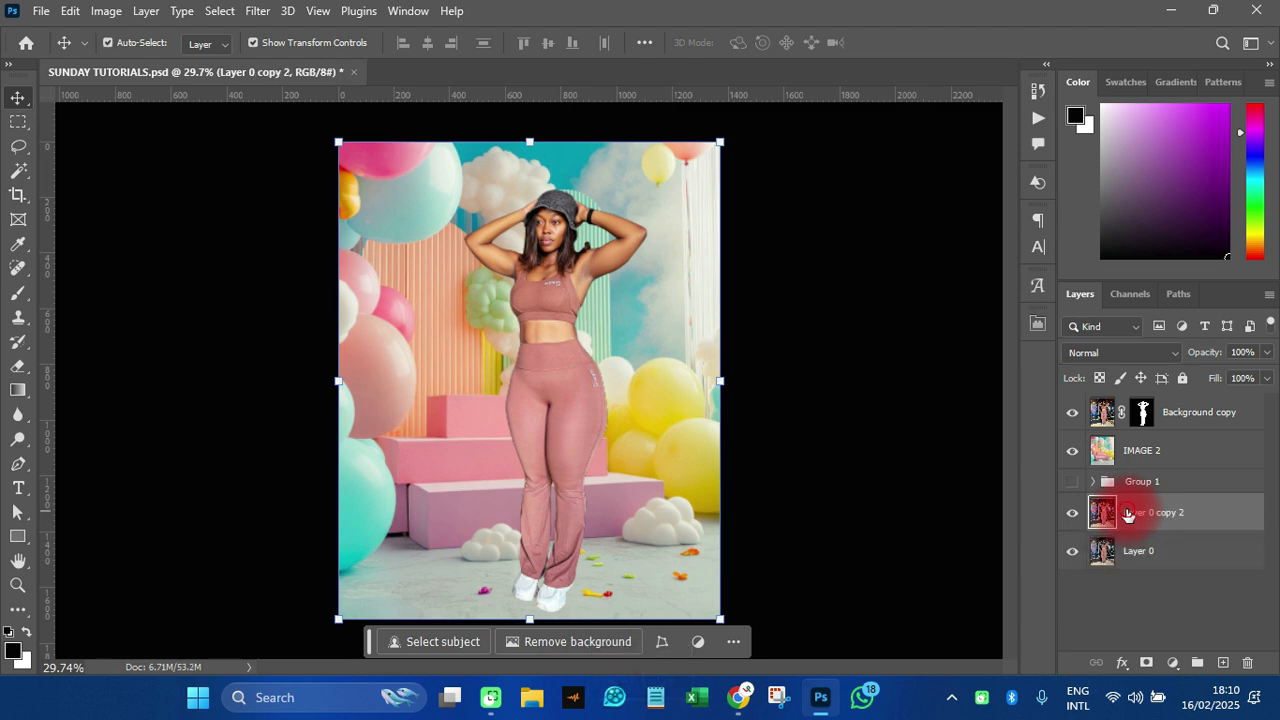
drag(1128, 515, 1133, 443)
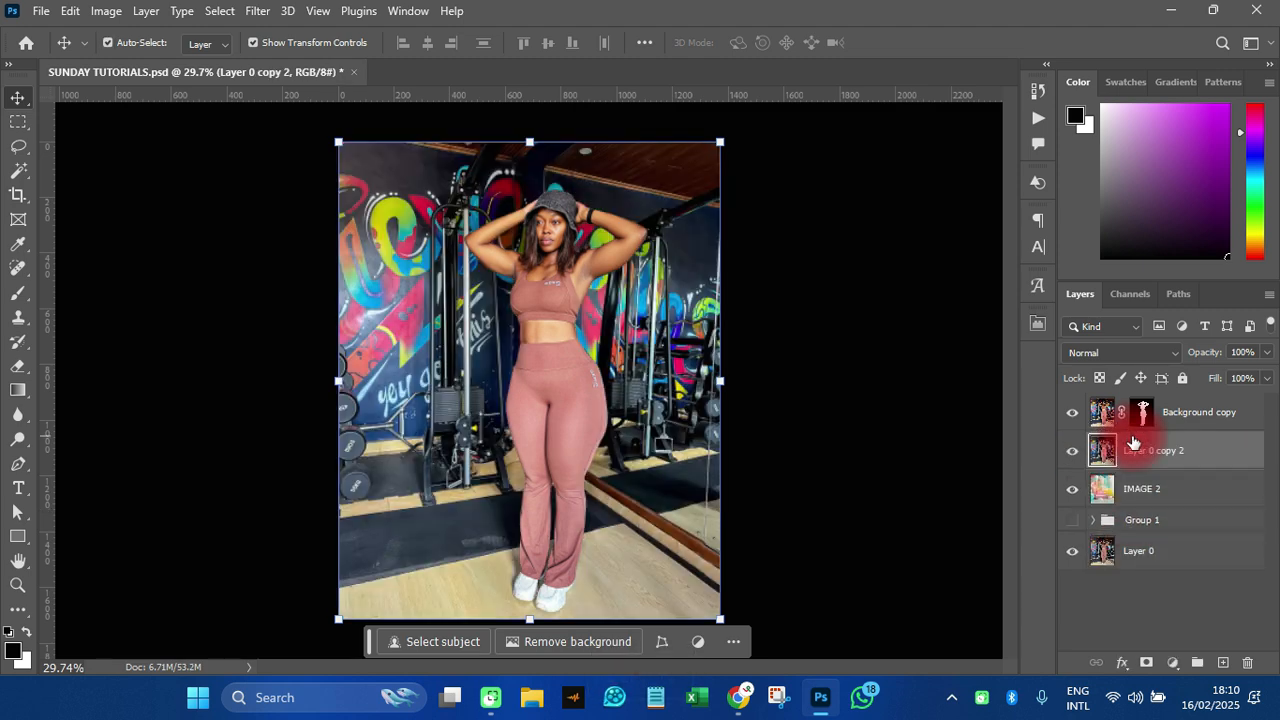
click(1091, 352)
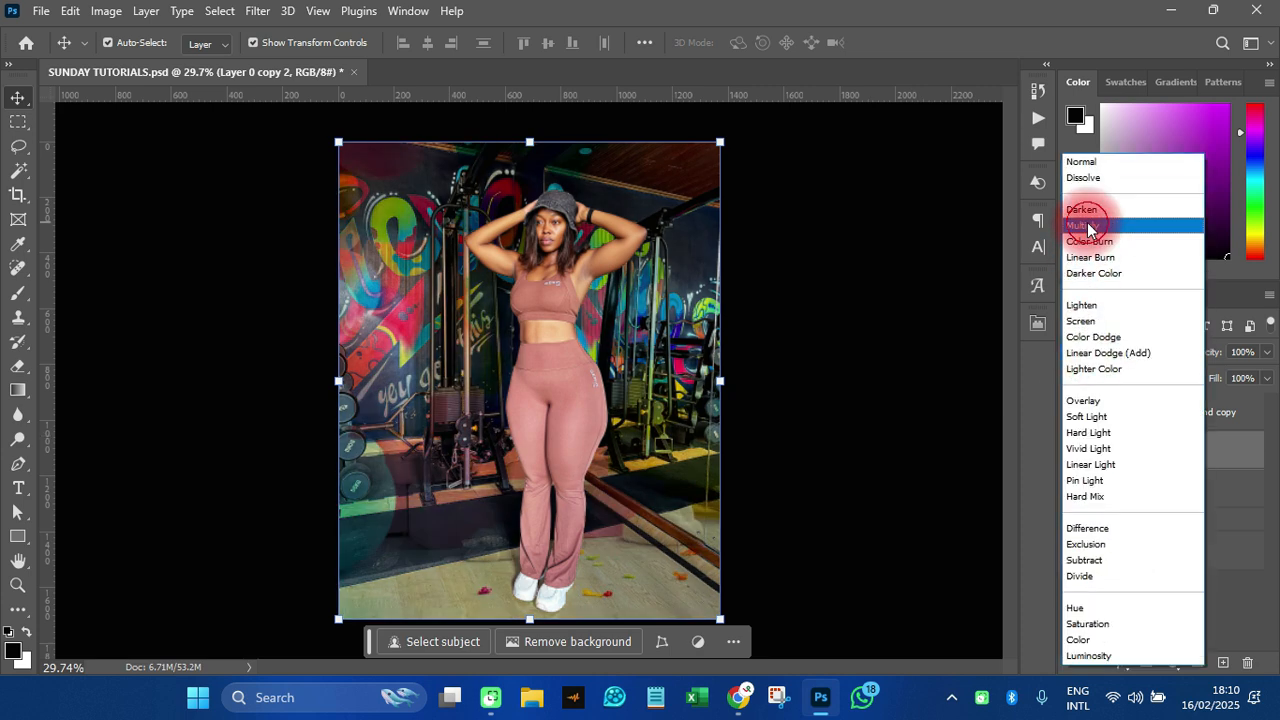
click(1087, 224)
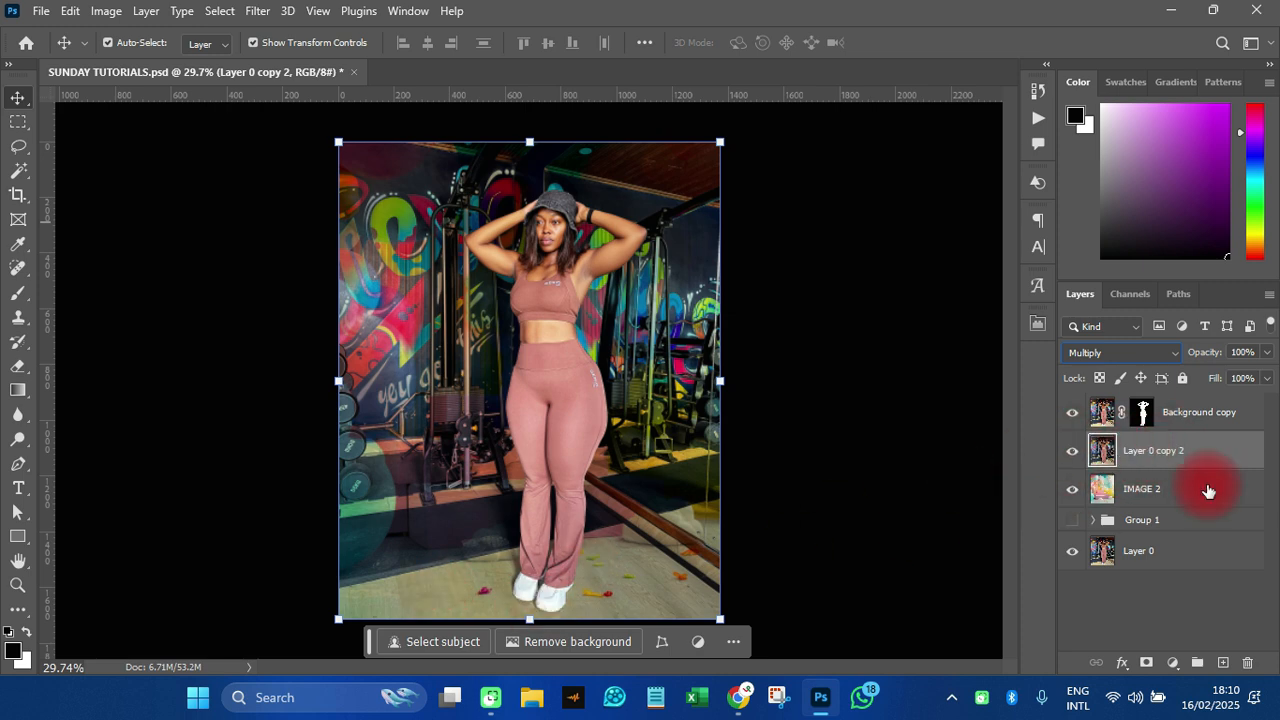
Compare the balloon scene around the feet with the Multiply gym copy hidden and shown.
click(1072, 450)
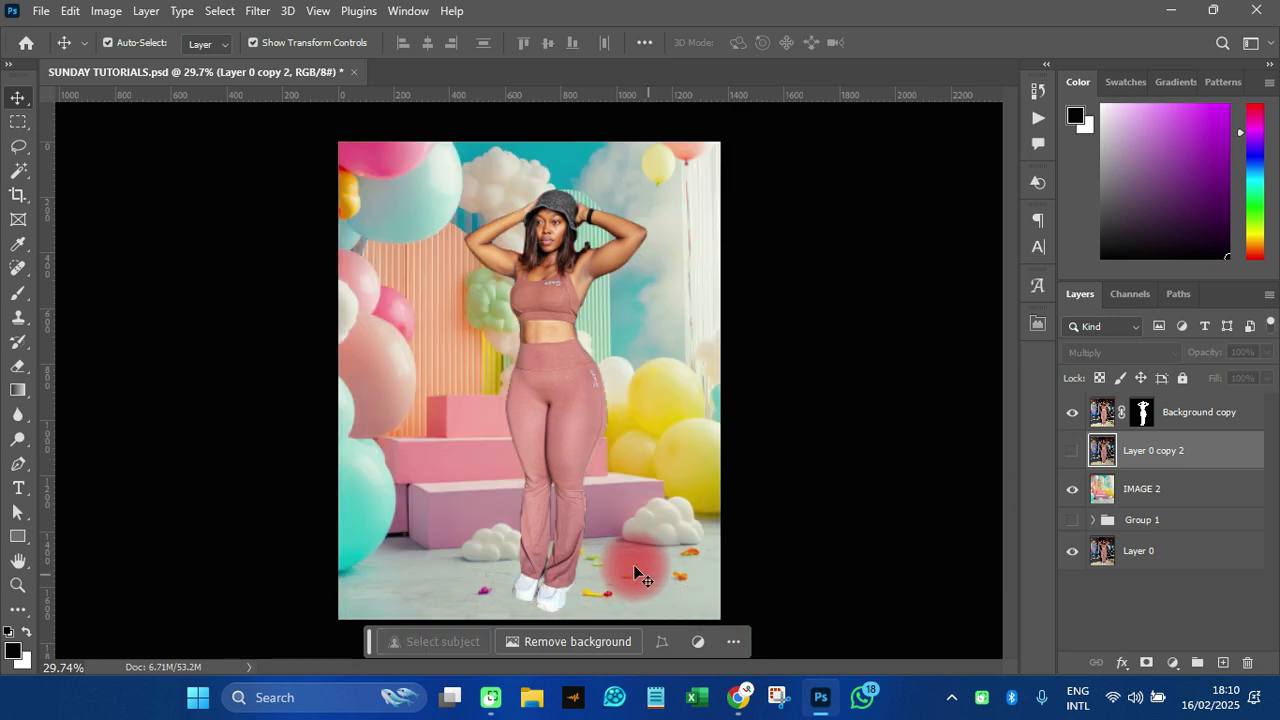
click(431, 381)
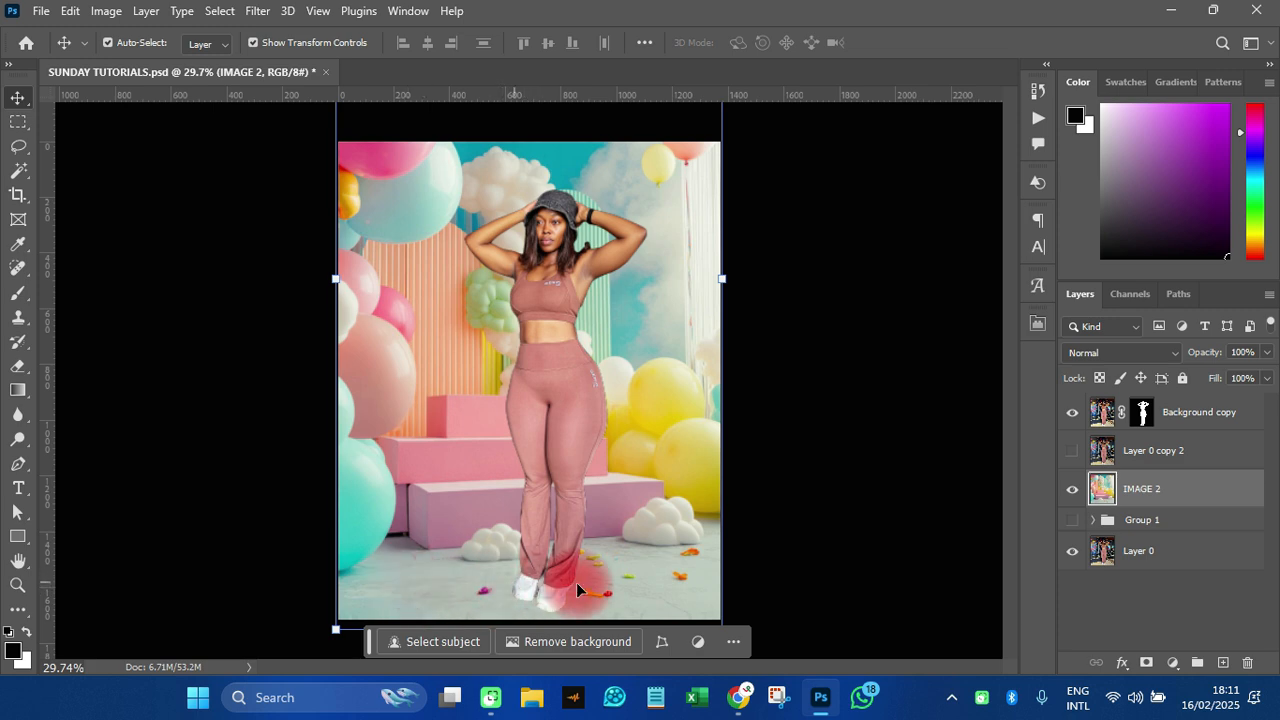
click(1071, 452)
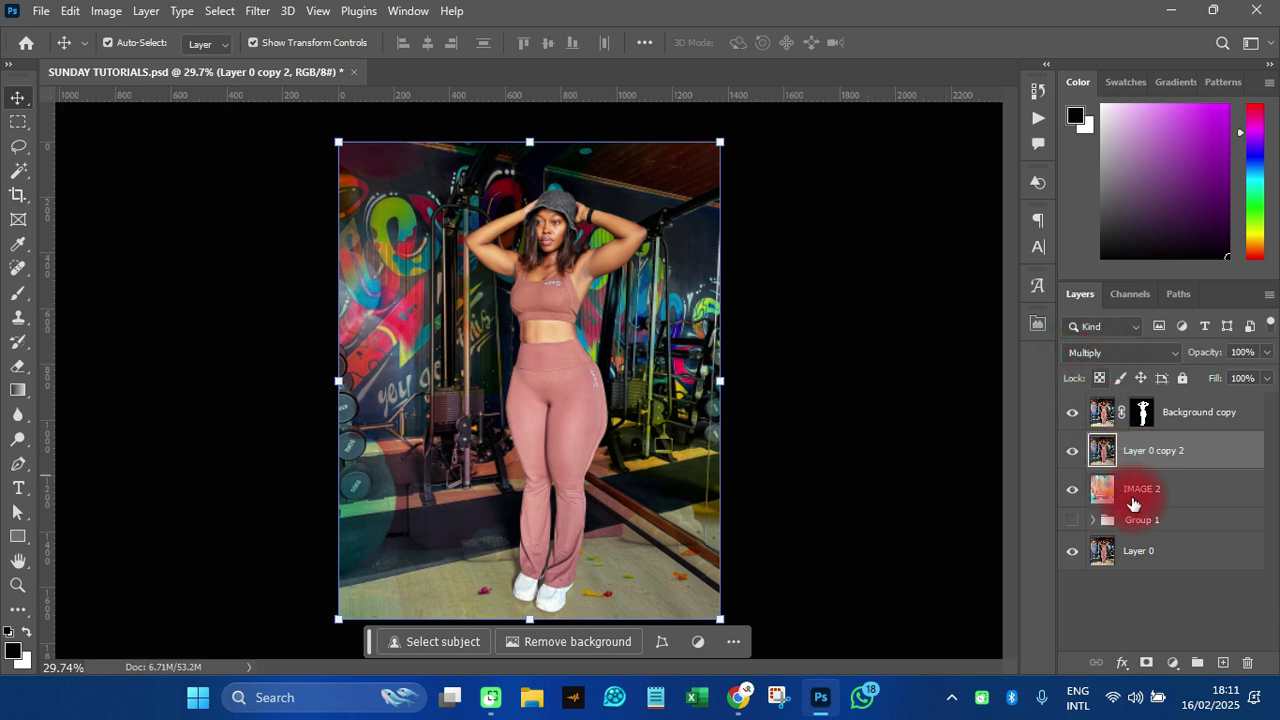
Add a Black & White adjustment layer above Layer 0 copy 2 and clip it to that layer.
click(1173, 663)
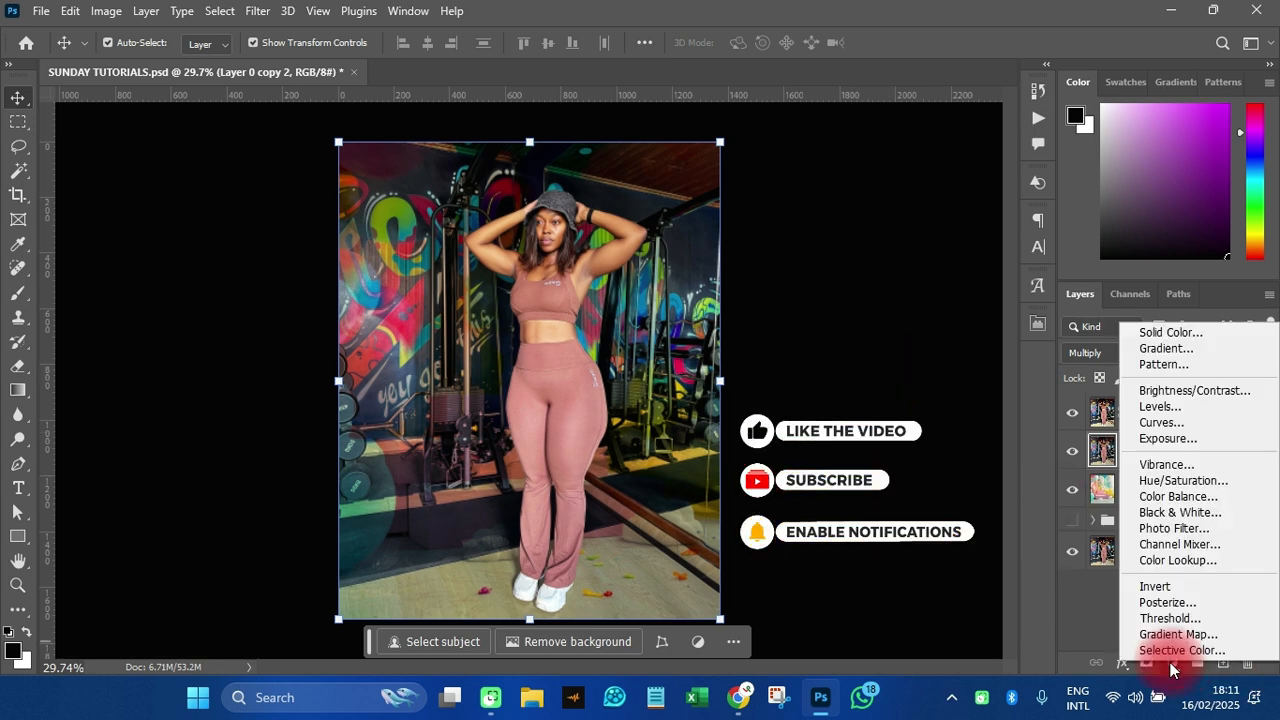
click(1173, 514)
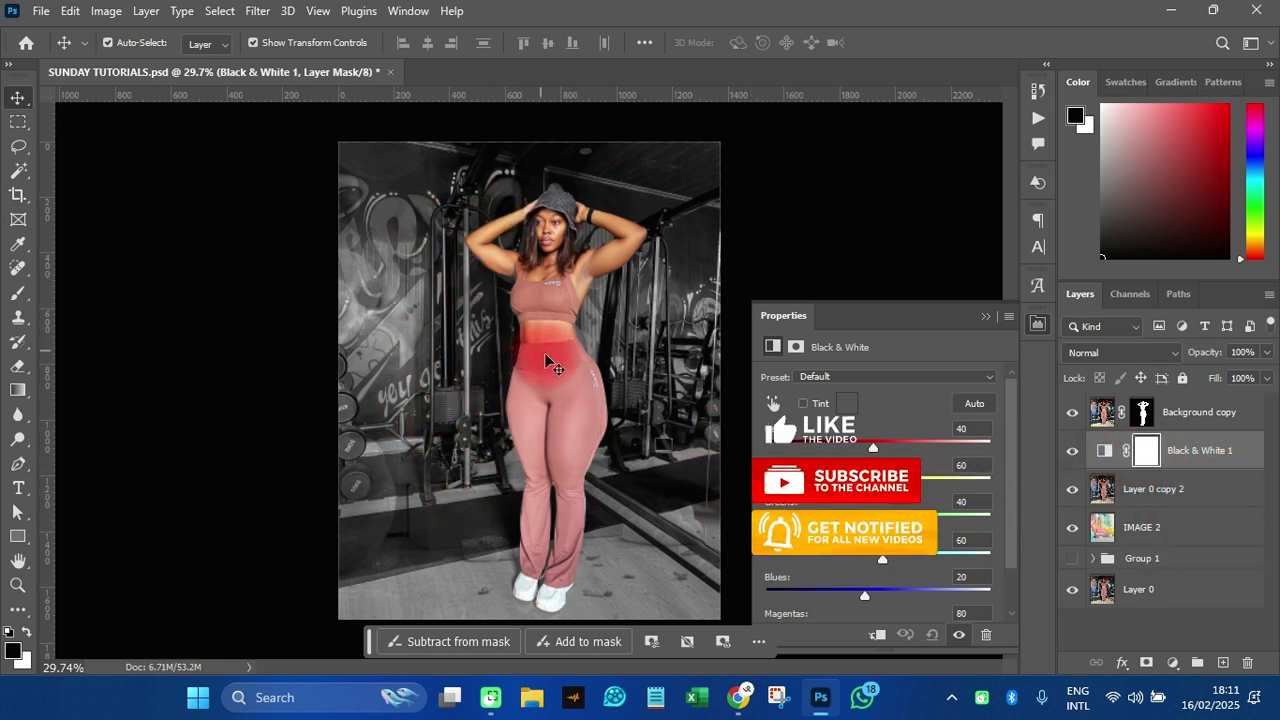
click(1074, 453)
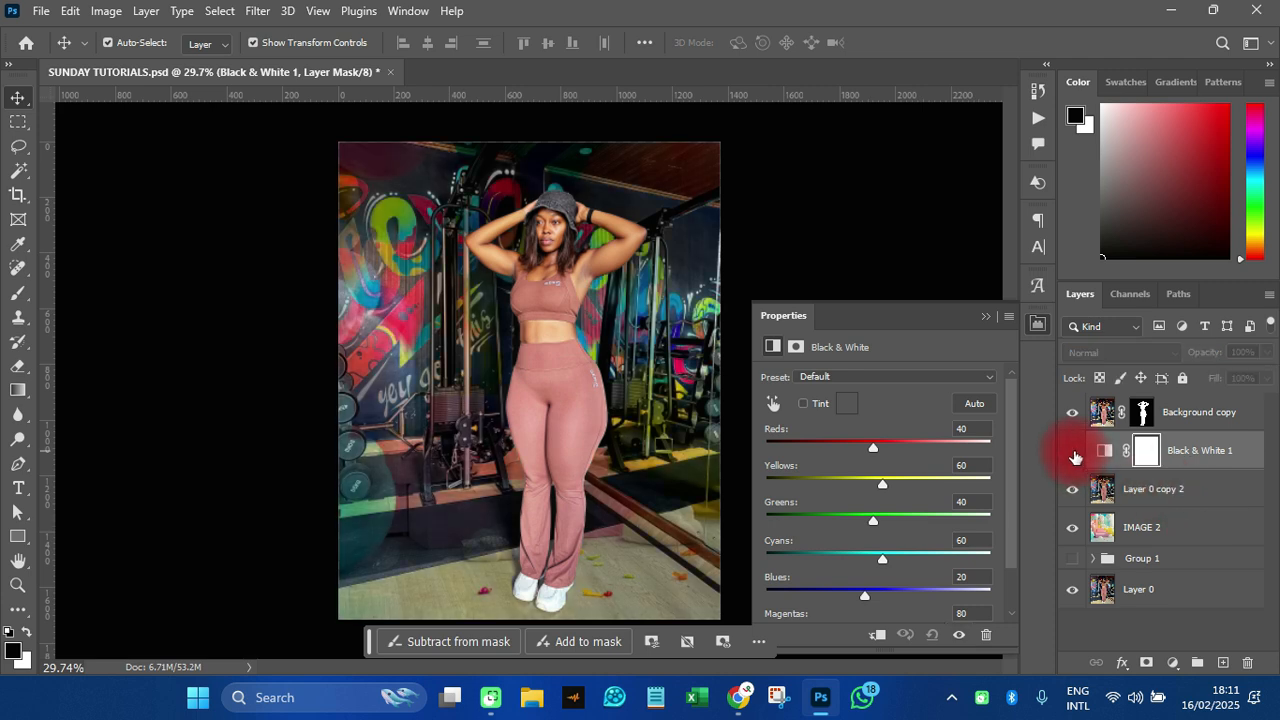
click(1074, 455)
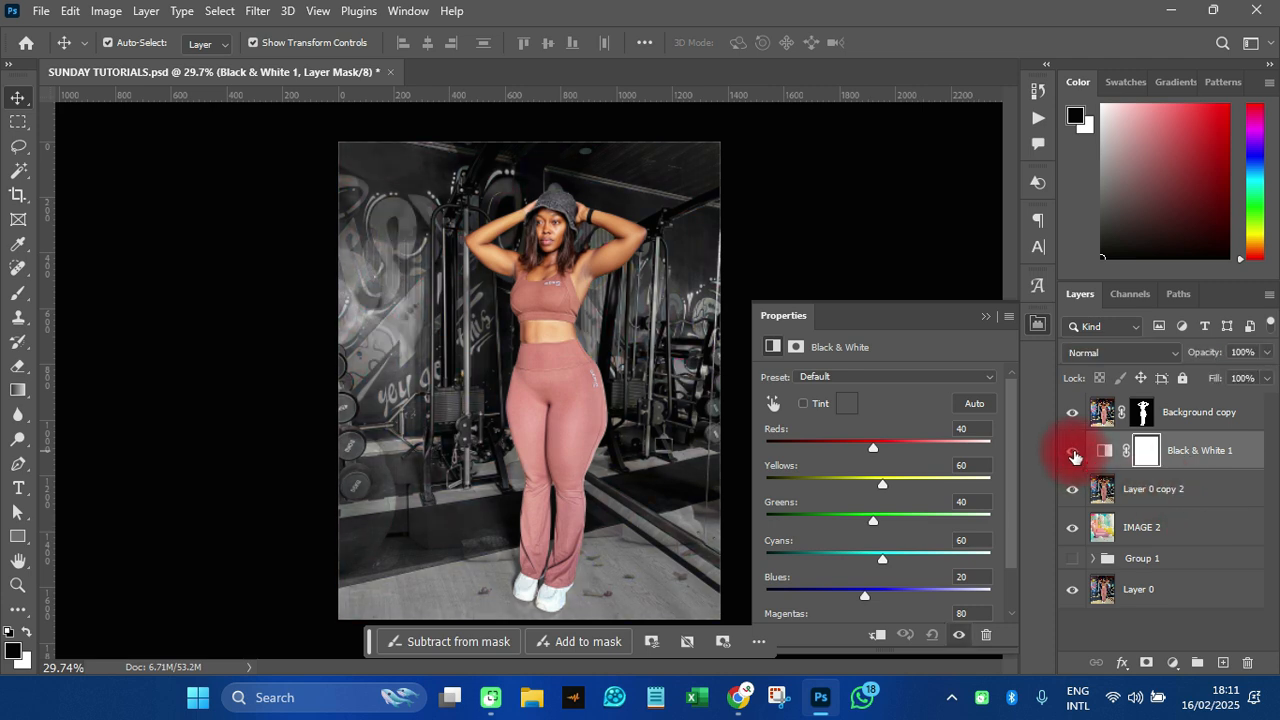
right_click(1219, 452)
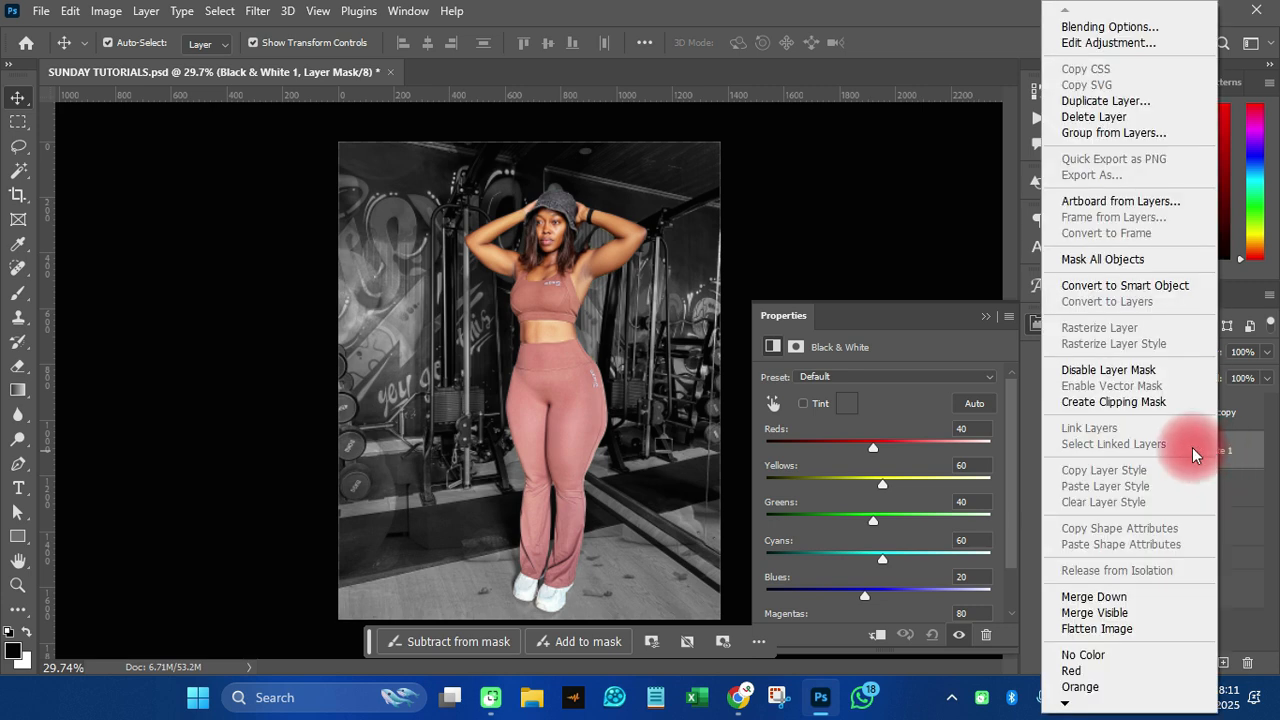
click(1098, 406)
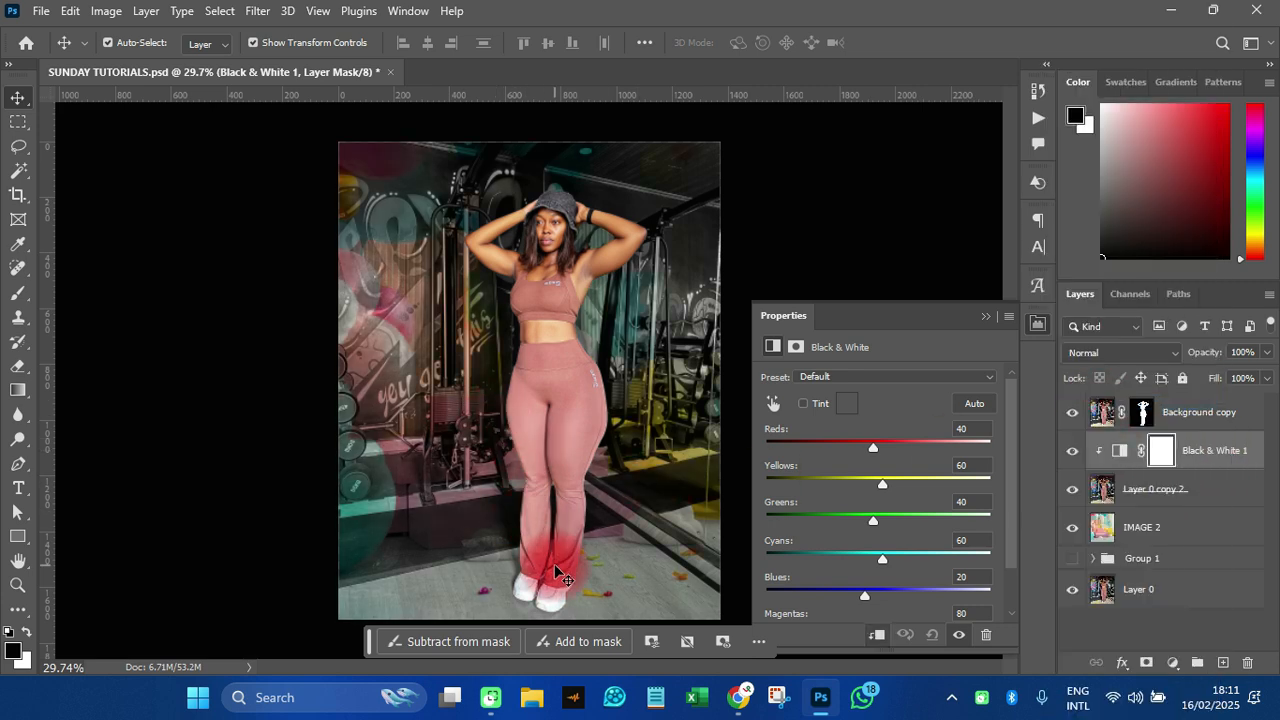
click(1039, 326)
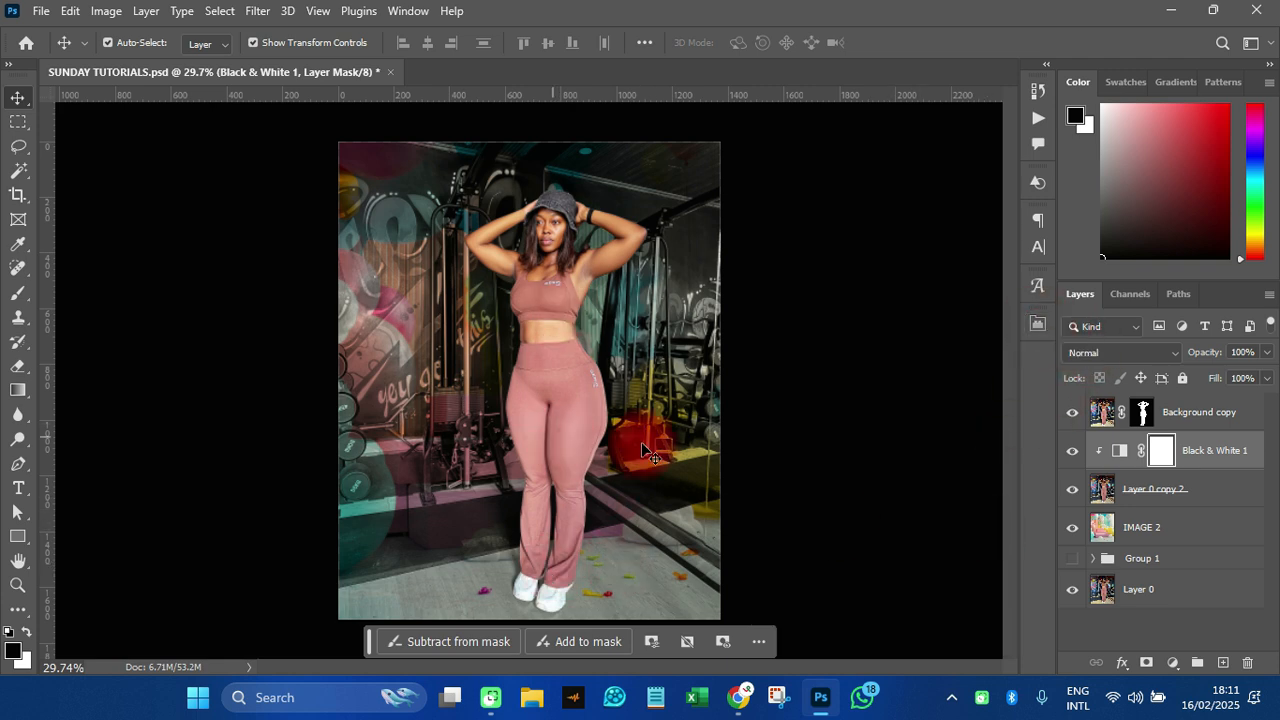
Add a layer mask to Layer 0 copy 2 and paint it black over the gym background, keeping the area around her feet.
click(1155, 500)
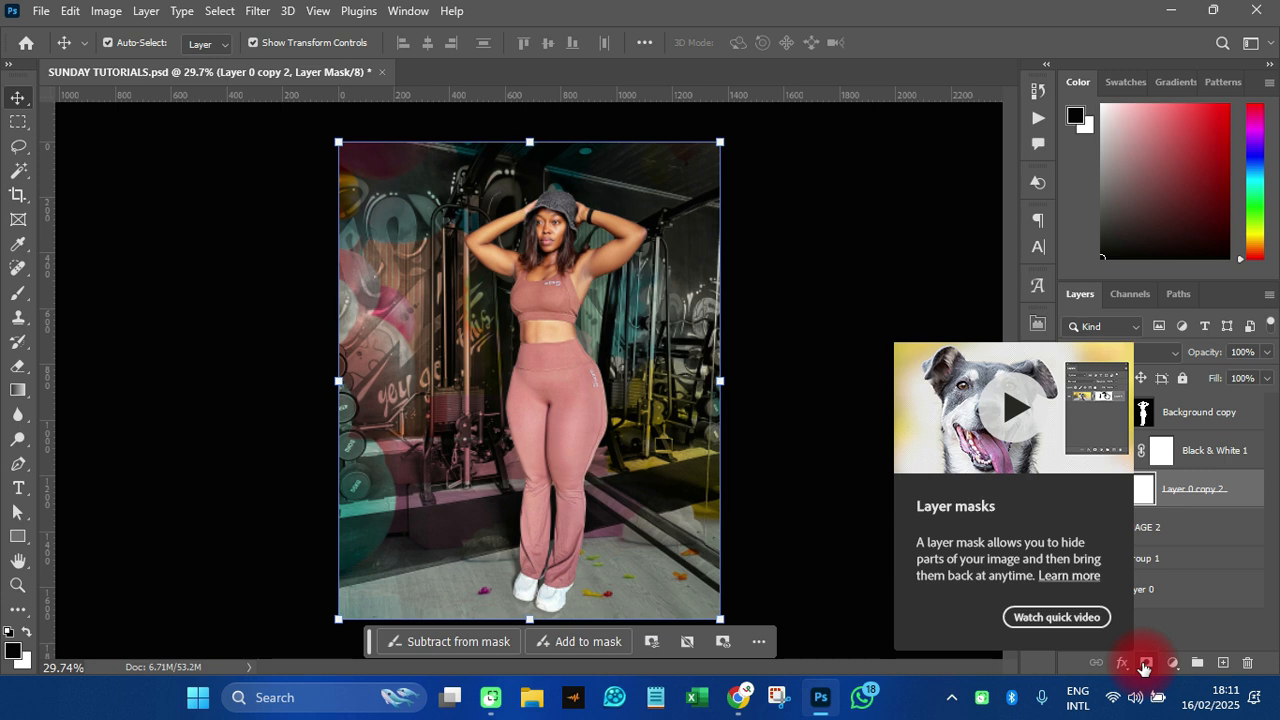
click(14, 299)
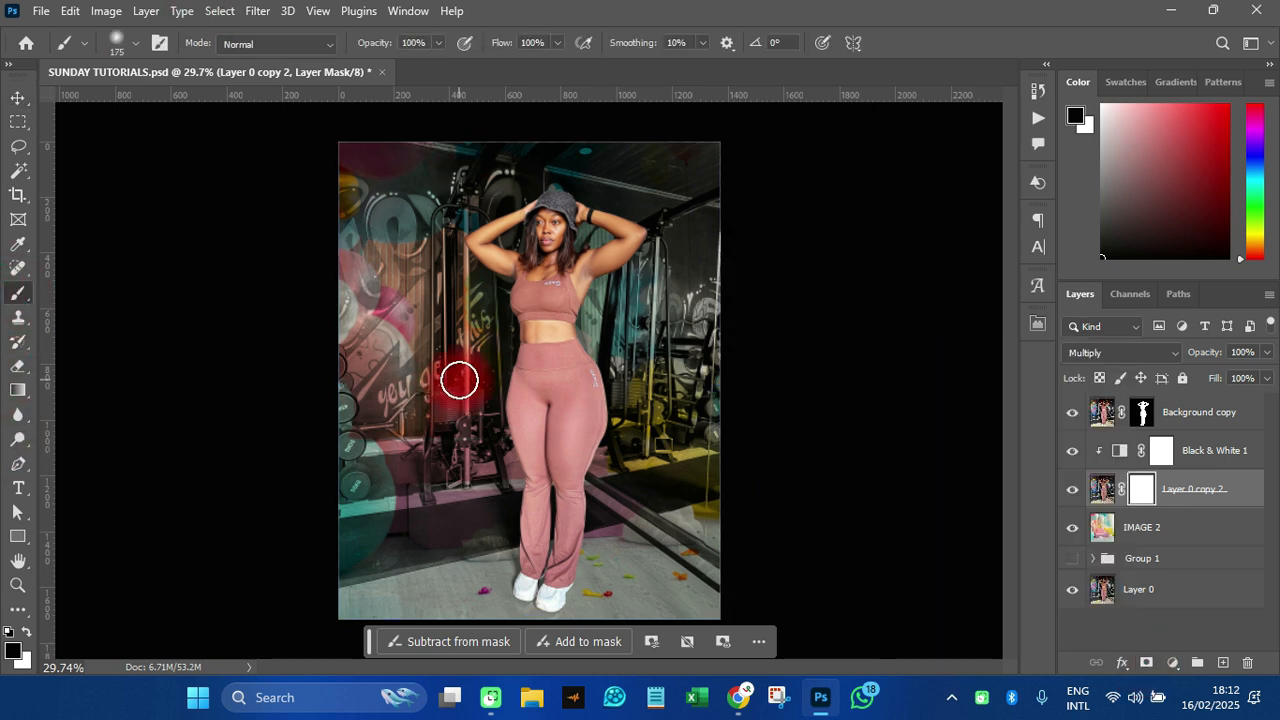
mouse_move(459, 380)
mouse_down()
mouse_move(432, 199)
mouse_move(339, 176)
mouse_move(729, 191)
mouse_move(369, 254)
mouse_move(895, 307)
mouse_move(490, 300)
mouse_move(326, 322)
mouse_move(480, 336)
mouse_move(328, 357)
mouse_move(452, 385)
mouse_move(496, 339)
mouse_move(391, 335)
mouse_move(348, 360)
mouse_move(689, 368)
mouse_move(433, 366)
mouse_move(318, 399)
mouse_move(370, 383)
mouse_up()
key(bracketleft)
key(bracketleft)
key(bracketleft)
key(bracketleft)
key(bracketleft)
mouse_move(640, 391)
mouse_down()
mouse_move(667, 413)
mouse_move(632, 429)
mouse_move(753, 562)
mouse_move(743, 590)
mouse_move(729, 534)
mouse_move(646, 442)
mouse_move(608, 454)
mouse_move(657, 497)
mouse_move(722, 597)
mouse_move(686, 509)
mouse_move(704, 550)
mouse_move(684, 553)
mouse_move(701, 619)
mouse_move(212, 582)
mouse_move(303, 579)
mouse_move(372, 500)
mouse_move(358, 532)
mouse_move(414, 557)
mouse_move(448, 472)
mouse_move(484, 465)
mouse_move(401, 552)
mouse_move(398, 583)
mouse_move(367, 587)
mouse_move(404, 636)
mouse_move(403, 569)
mouse_move(400, 633)
mouse_move(405, 594)
mouse_move(480, 596)
mouse_move(496, 570)
mouse_up()
Mask out the leftover dark gym areas over the pink blocks and clouds beside her legs with a 300 px soft black brush.
scroll(505, 530, up, 4)
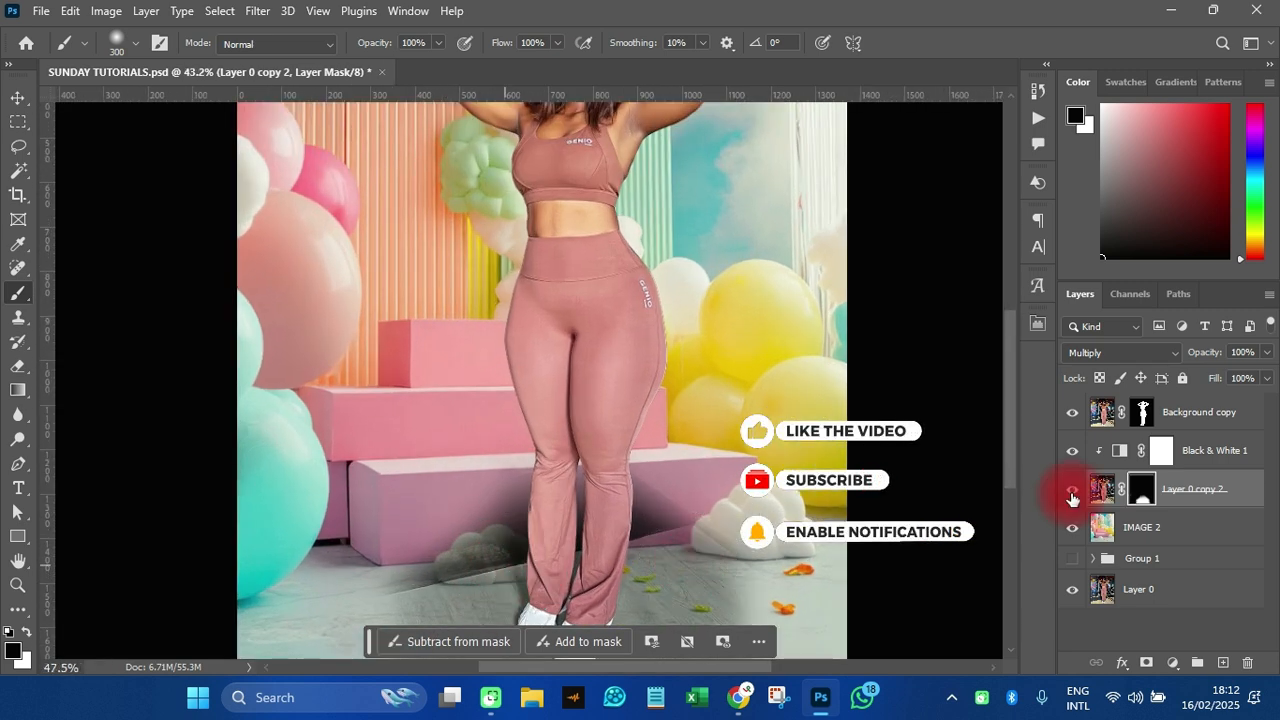
drag(1012, 371, 1022, 439)
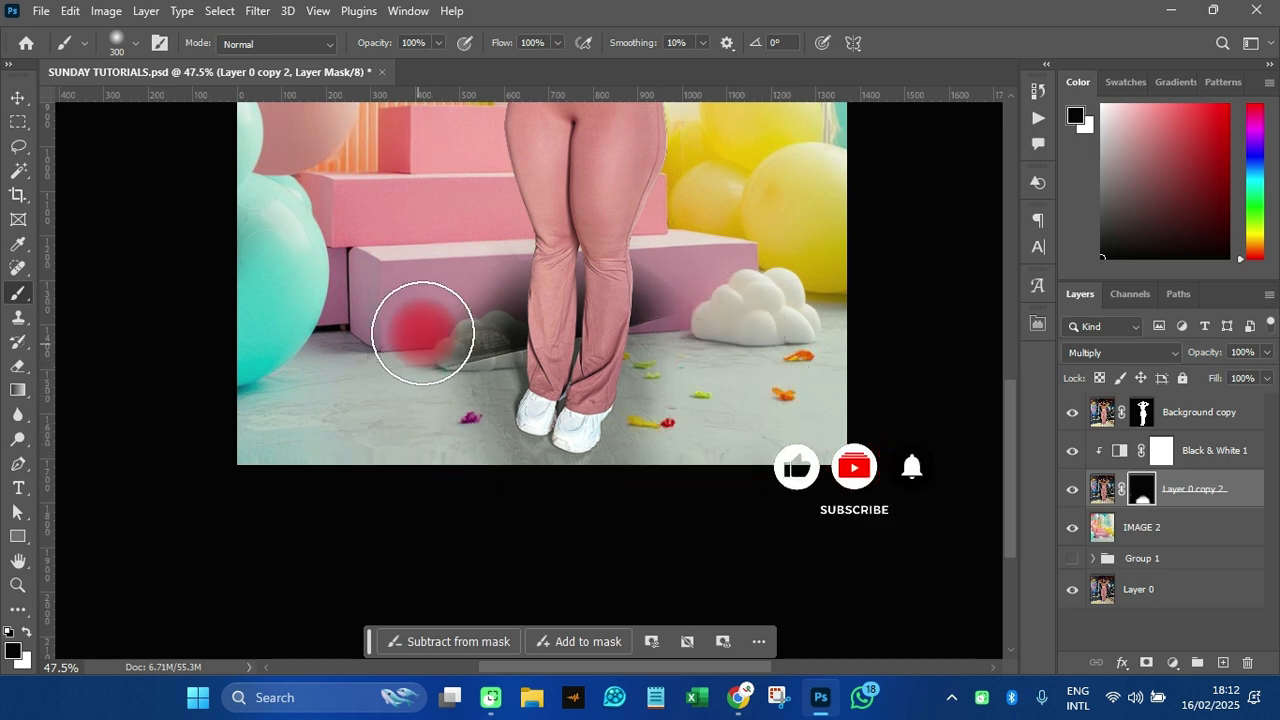
mouse_move(453, 347)
mouse_down()
mouse_move(409, 409)
mouse_move(418, 457)
mouse_move(444, 482)
mouse_move(606, 508)
mouse_move(640, 501)
mouse_move(671, 459)
mouse_move(688, 357)
mouse_move(663, 282)
mouse_move(689, 335)
mouse_move(690, 323)
mouse_move(408, 280)
mouse_move(494, 322)
mouse_move(509, 259)
mouse_move(437, 373)
mouse_move(470, 473)
mouse_move(445, 444)
mouse_move(510, 489)
mouse_move(440, 468)
mouse_move(428, 440)
mouse_move(414, 487)
mouse_move(306, 419)
mouse_move(273, 352)
mouse_move(294, 290)
mouse_up()
key(ctrl+0)
mouse_move(318, 164)
mouse_down()
mouse_move(318, 348)
mouse_move(360, 370)
mouse_up()
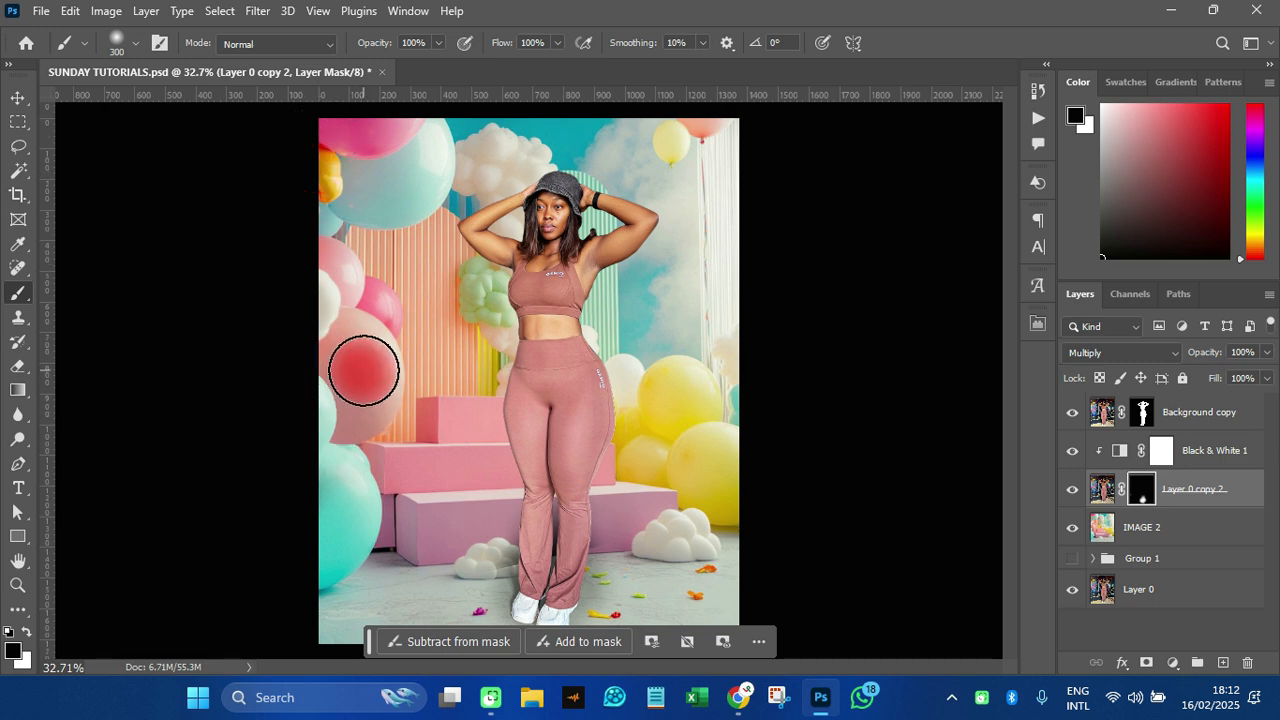
mouse_move(368, 370)
mouse_down()
mouse_move(491, 291)
mouse_move(461, 290)
mouse_move(476, 194)
mouse_move(504, 208)
mouse_move(394, 147)
mouse_move(700, 170)
mouse_move(724, 441)
mouse_move(576, 385)
mouse_move(592, 456)
mouse_move(603, 424)
mouse_move(681, 561)
mouse_move(662, 568)
mouse_move(730, 436)
mouse_move(746, 581)
mouse_move(698, 569)
mouse_move(336, 380)
mouse_move(332, 549)
mouse_move(424, 467)
mouse_move(514, 443)
mouse_up()
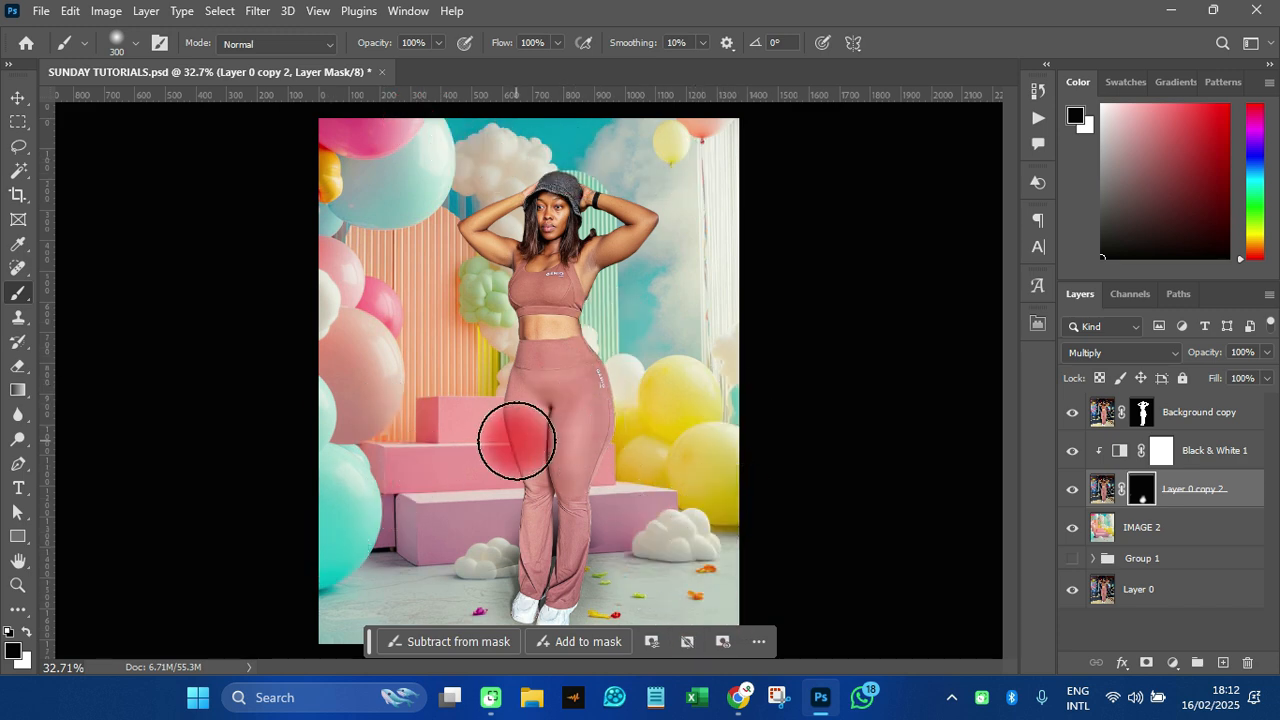
Paint black on the mask over the remaining gym floor shading on both sides of her feet.
scroll(529, 443, up, 4)
drag(1008, 338, 1008, 440)
mouse_move(809, 409)
mouse_down()
mouse_move(741, 313)
mouse_move(769, 390)
mouse_move(743, 519)
mouse_move(781, 447)
mouse_move(766, 498)
mouse_move(416, 635)
mouse_move(389, 429)
mouse_move(370, 402)
mouse_move(383, 429)
mouse_move(430, 372)
mouse_move(429, 389)
mouse_move(429, 367)
mouse_move(377, 447)
mouse_move(403, 511)
mouse_move(419, 483)
mouse_move(193, 486)
mouse_move(216, 338)
mouse_move(336, 387)
mouse_move(303, 328)
mouse_move(299, 397)
mouse_move(345, 502)
mouse_move(418, 568)
mouse_move(480, 572)
mouse_move(421, 549)
mouse_move(417, 489)
mouse_move(419, 533)
mouse_move(585, 585)
mouse_move(682, 573)
mouse_move(726, 421)
mouse_move(755, 475)
mouse_move(749, 538)
mouse_move(601, 599)
mouse_move(561, 580)
mouse_move(466, 572)
mouse_move(404, 524)
mouse_move(206, 523)
mouse_move(369, 471)
mouse_move(402, 486)
mouse_move(423, 457)
mouse_move(400, 406)
mouse_move(430, 361)
mouse_move(423, 329)
mouse_move(243, 380)
mouse_move(200, 466)
mouse_move(328, 357)
mouse_move(691, 535)
mouse_move(729, 463)
mouse_move(720, 331)
mouse_move(730, 348)
mouse_move(863, 360)
mouse_move(857, 400)
mouse_move(872, 430)
mouse_up()
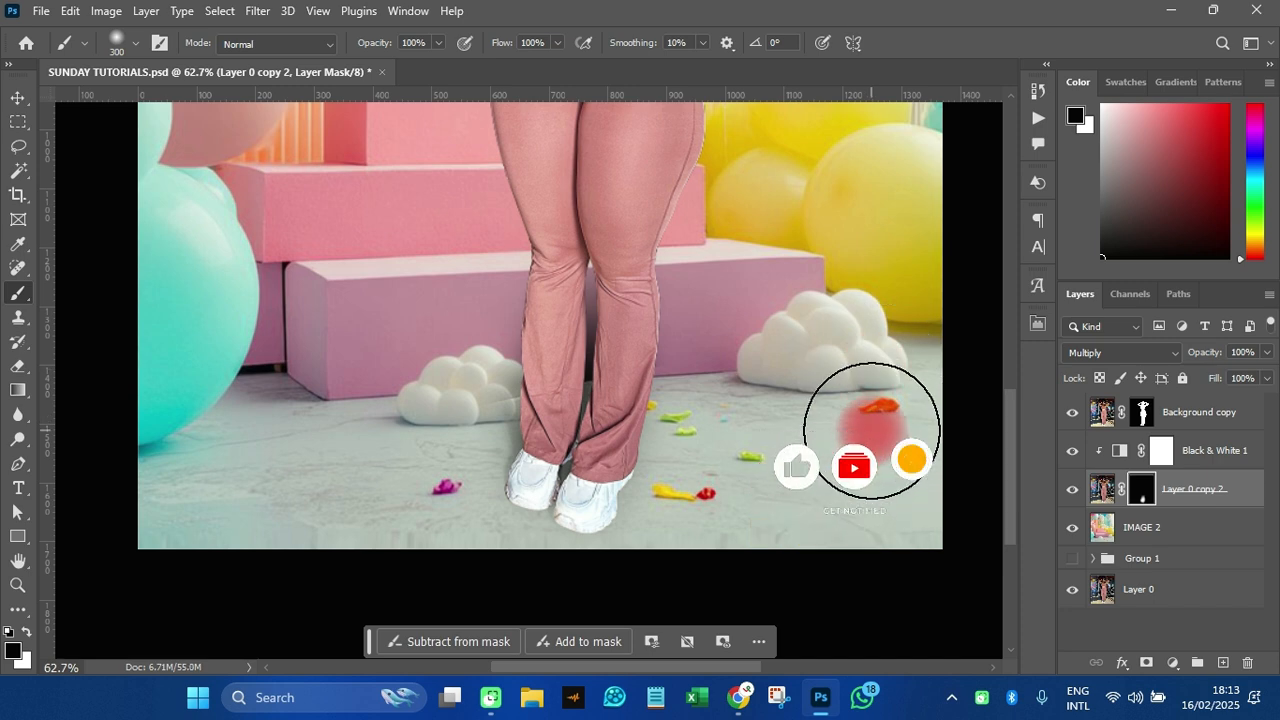
mouse_move(871, 430)
mouse_down()
mouse_move(825, 422)
mouse_move(750, 262)
mouse_move(597, 196)
mouse_move(591, 231)
mouse_move(609, 228)
mouse_move(617, 262)
mouse_up()
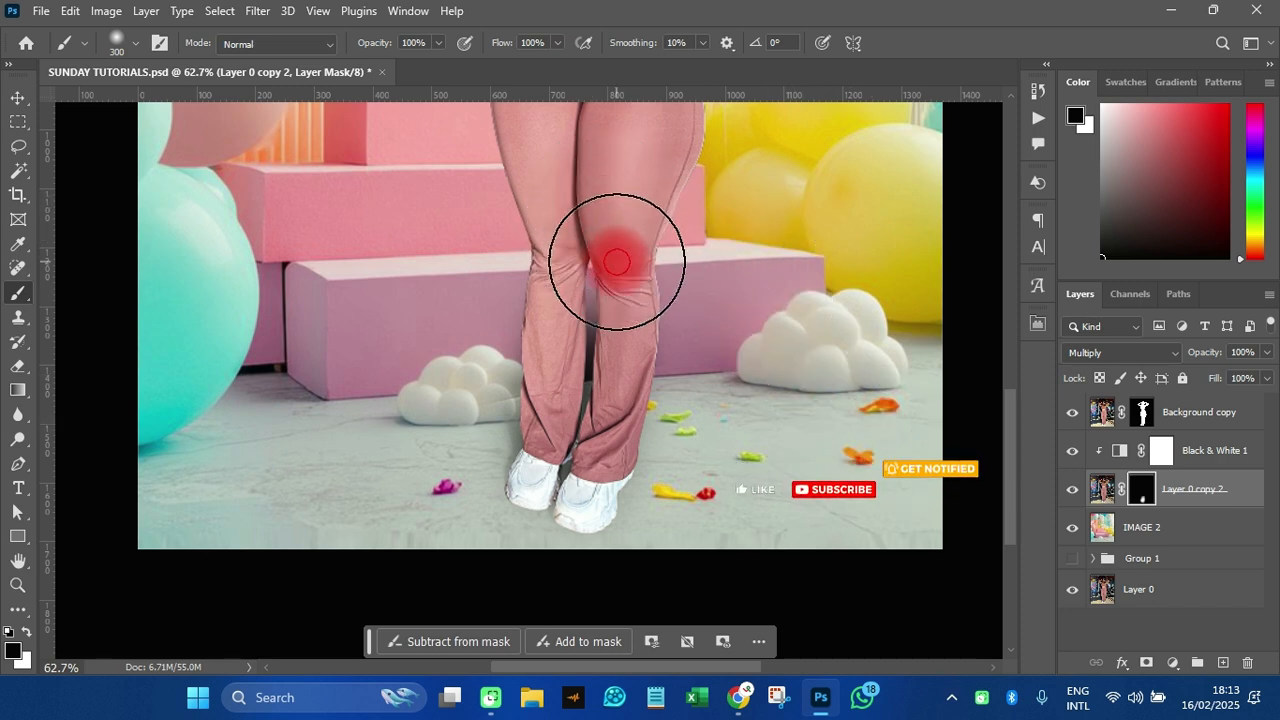
Reduce the brush to 150 px and mask out the dark gym remnant between her lower legs.
key(bracketleft)
key(bracketleft)
key(bracketleft)
key(bracketleft)
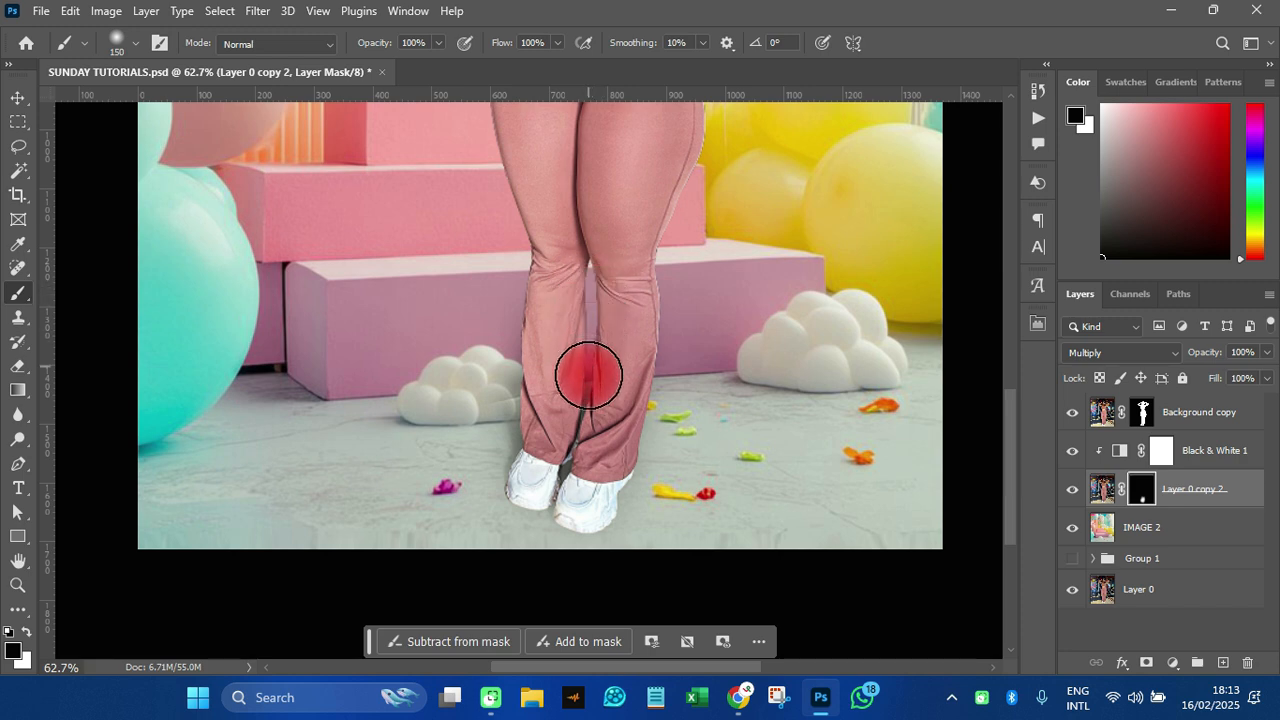
mouse_move(590, 398)
mouse_down()
mouse_move(579, 283)
mouse_move(594, 230)
mouse_move(587, 287)
mouse_move(581, 230)
mouse_move(595, 376)
mouse_up()
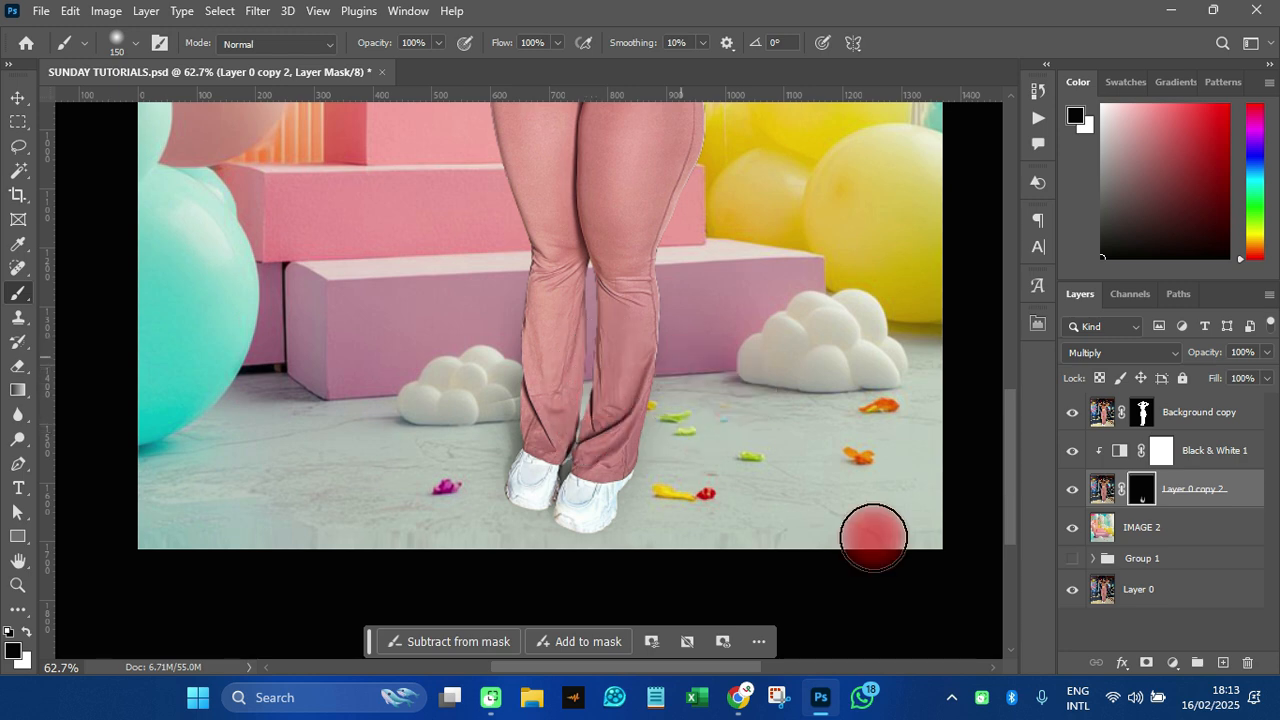
Paint white on the mask with a 20 px brush along the soles of both shoes to restore their contact shadows.
scroll(622, 478, up, 3)
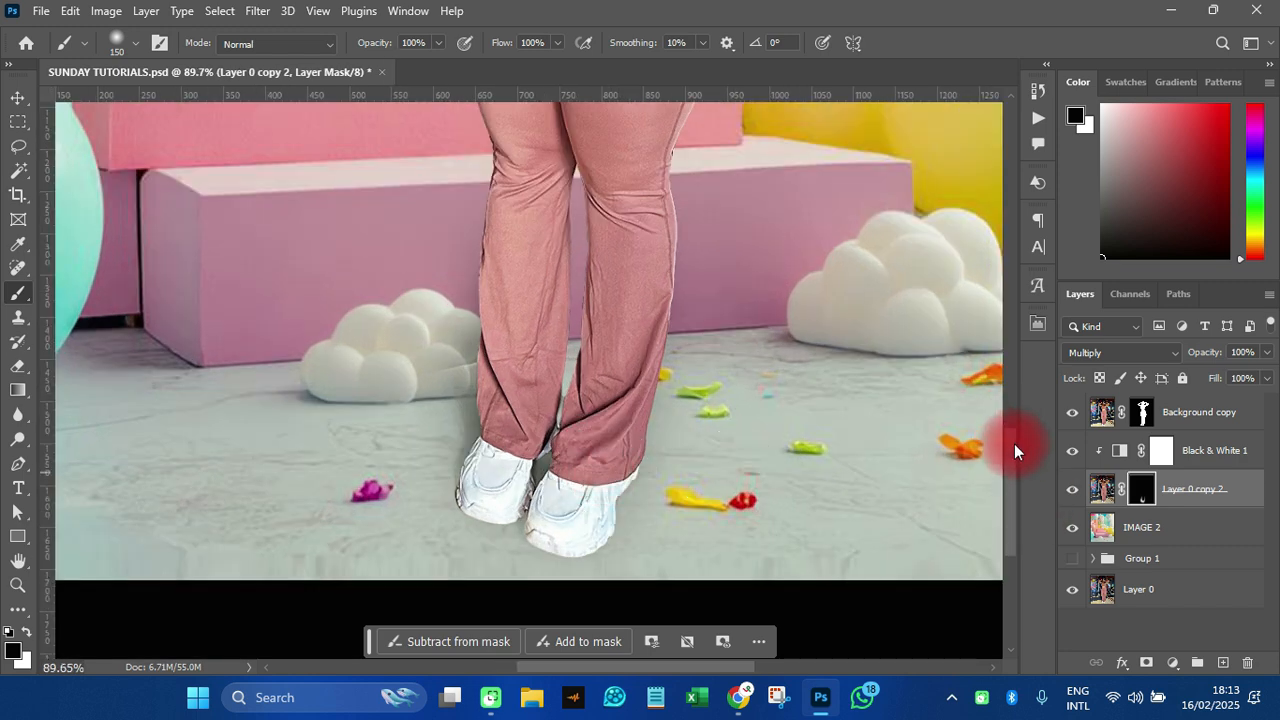
drag(1014, 443, 1017, 482)
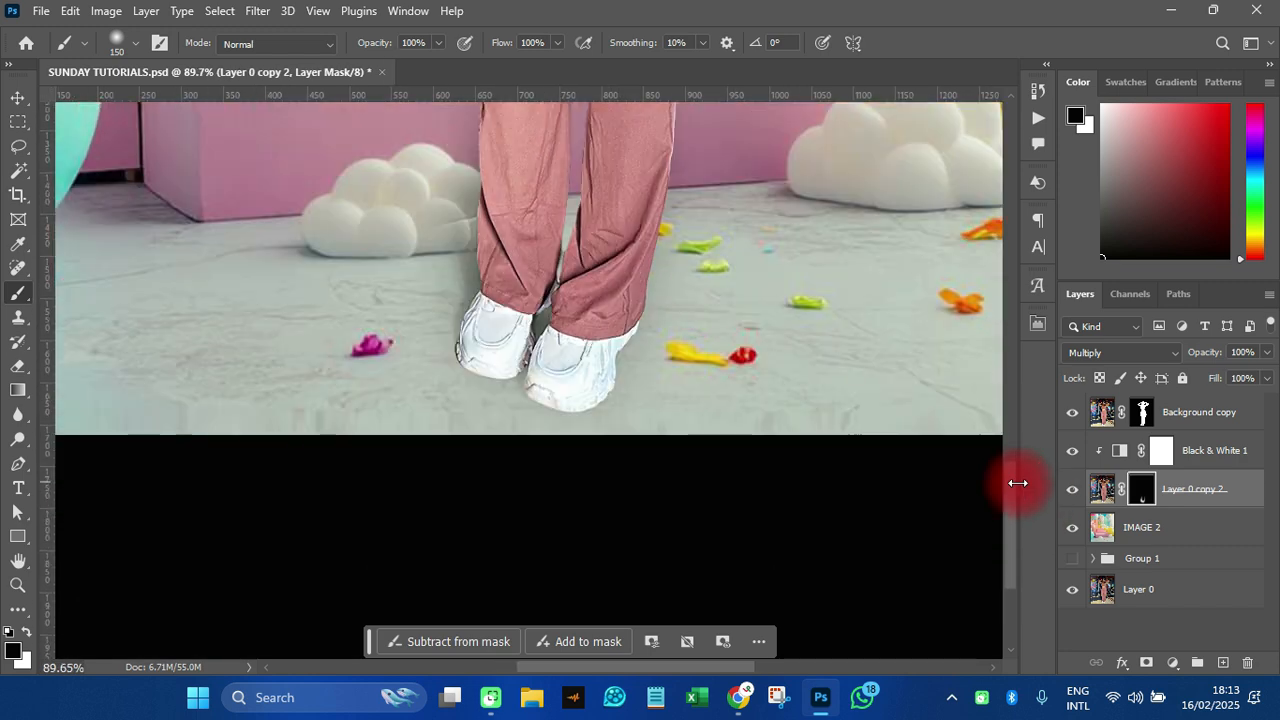
scroll(457, 414, up, 2)
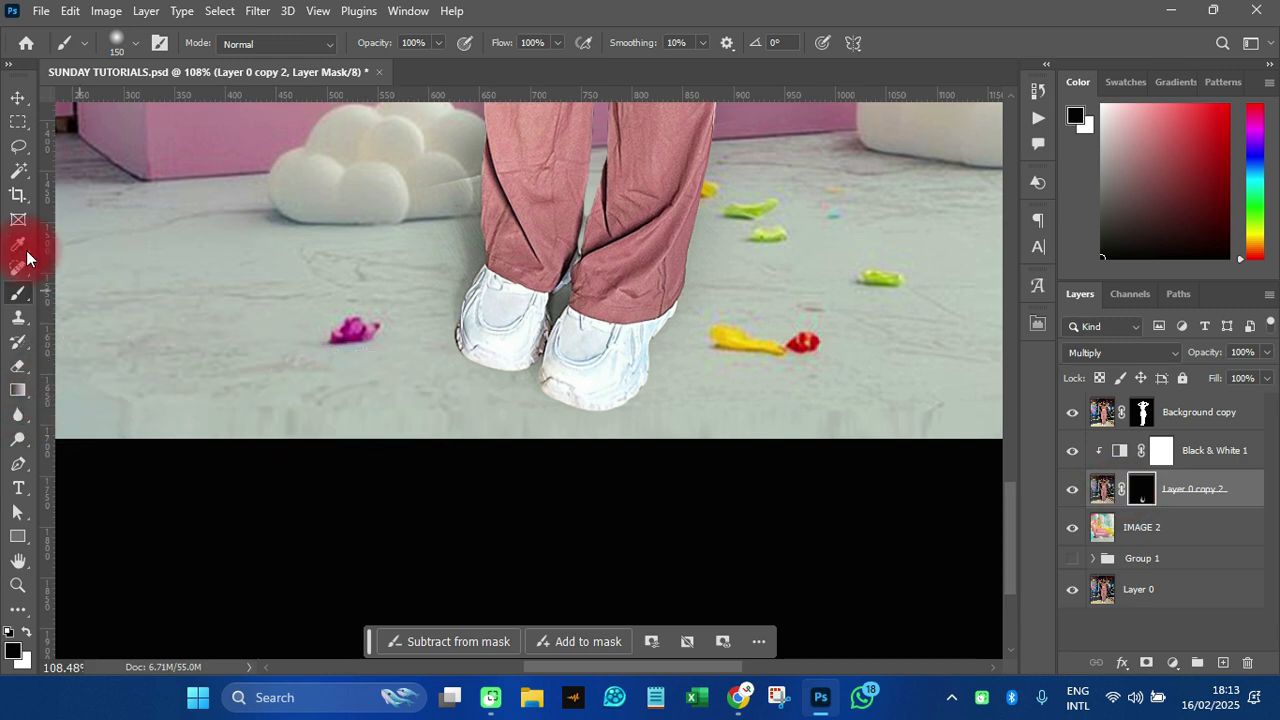
click(25, 634)
scroll(545, 398, up, 5)
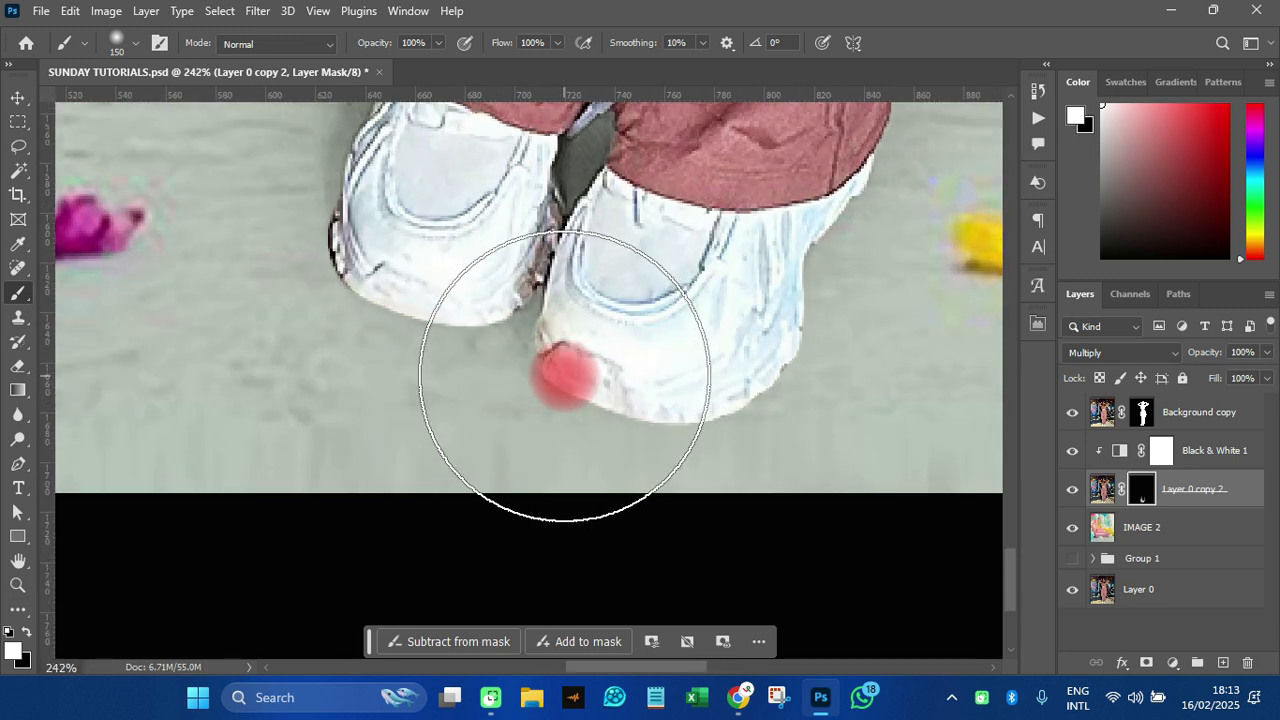
key(bracketleft)
key(bracketleft)
key(bracketleft)
key(bracketleft)
key(bracketleft)
key(bracketleft)
key(bracketleft)
key(bracketleft)
key(bracketleft)
key(bracketleft)
key(bracketleft)
key(bracketleft)
key(bracketleft)
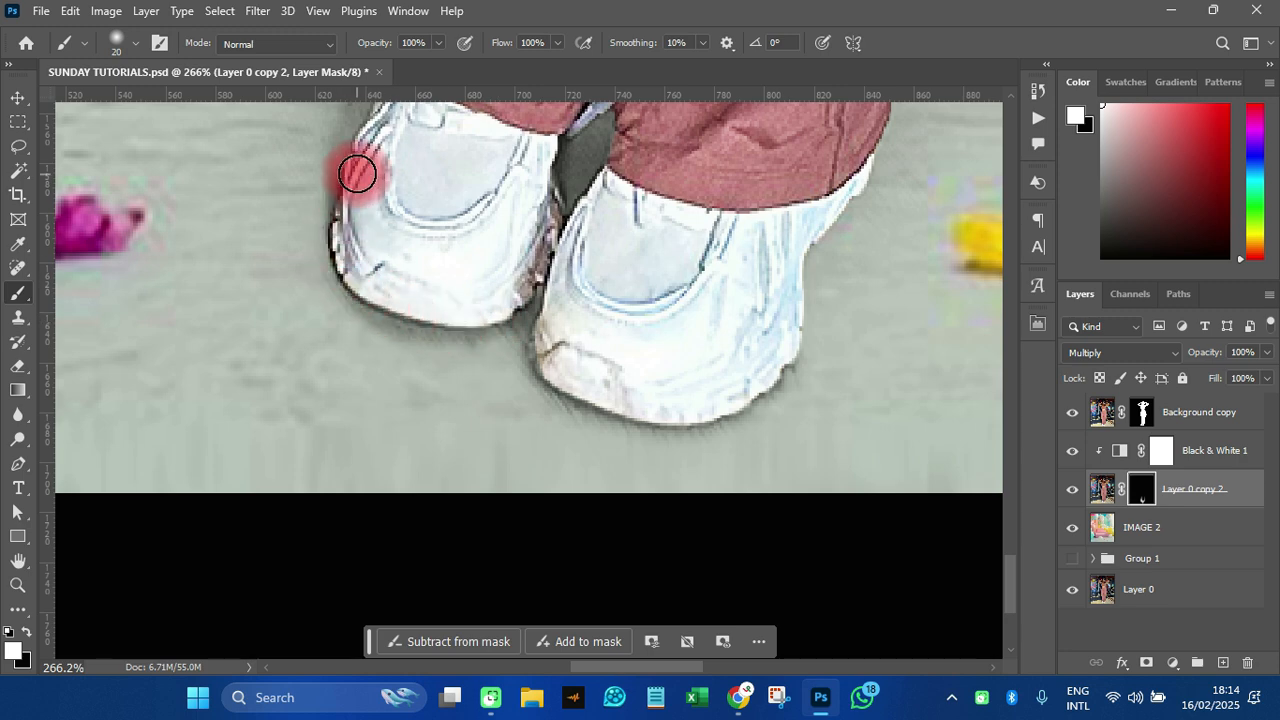
Refine the contact shadows on the mask along the outer edges of both shoes with the 20 px white brush.
scroll(466, 503, down, 8)
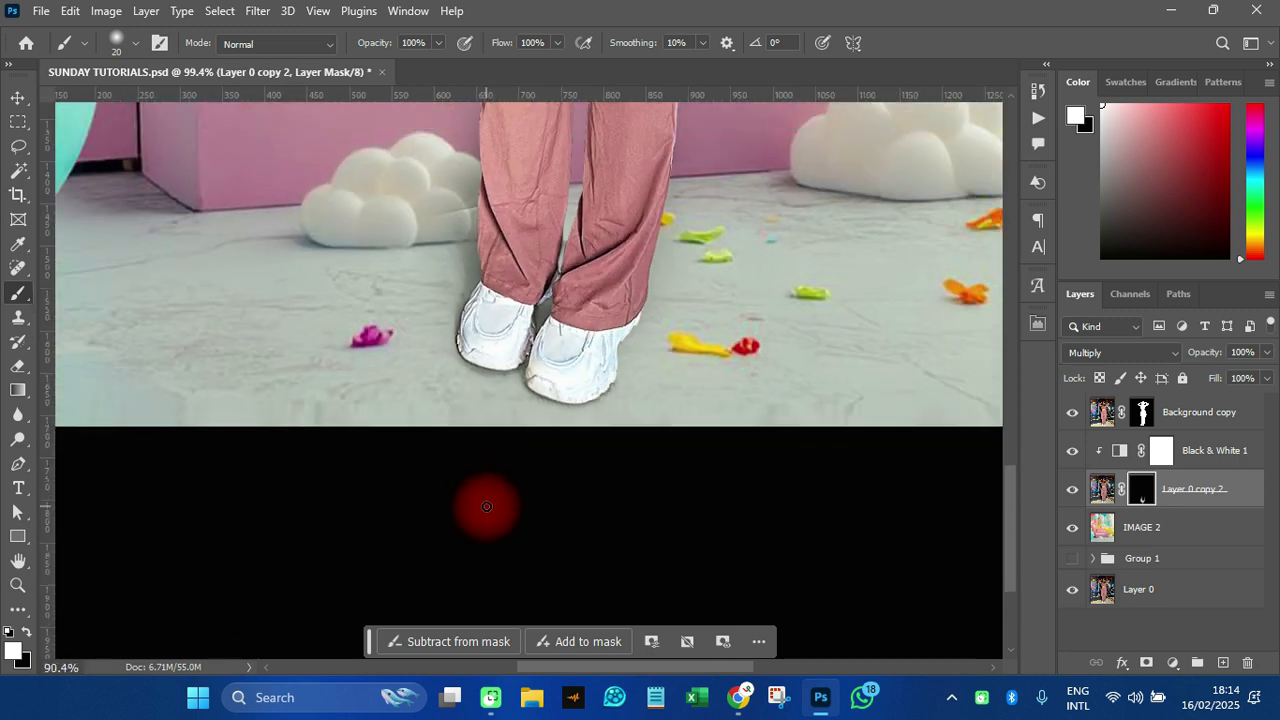
scroll(571, 337, up, 10)
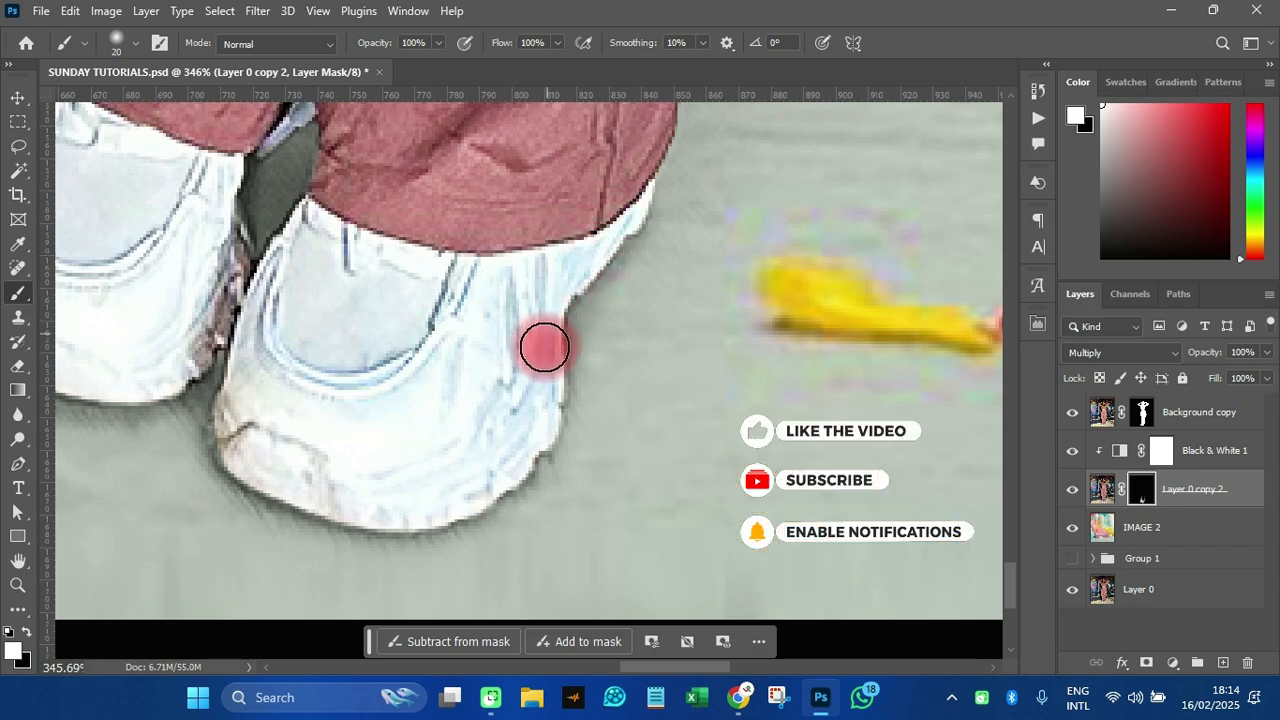
scroll(626, 449, down, 5)
scroll(251, 309, up, 5)
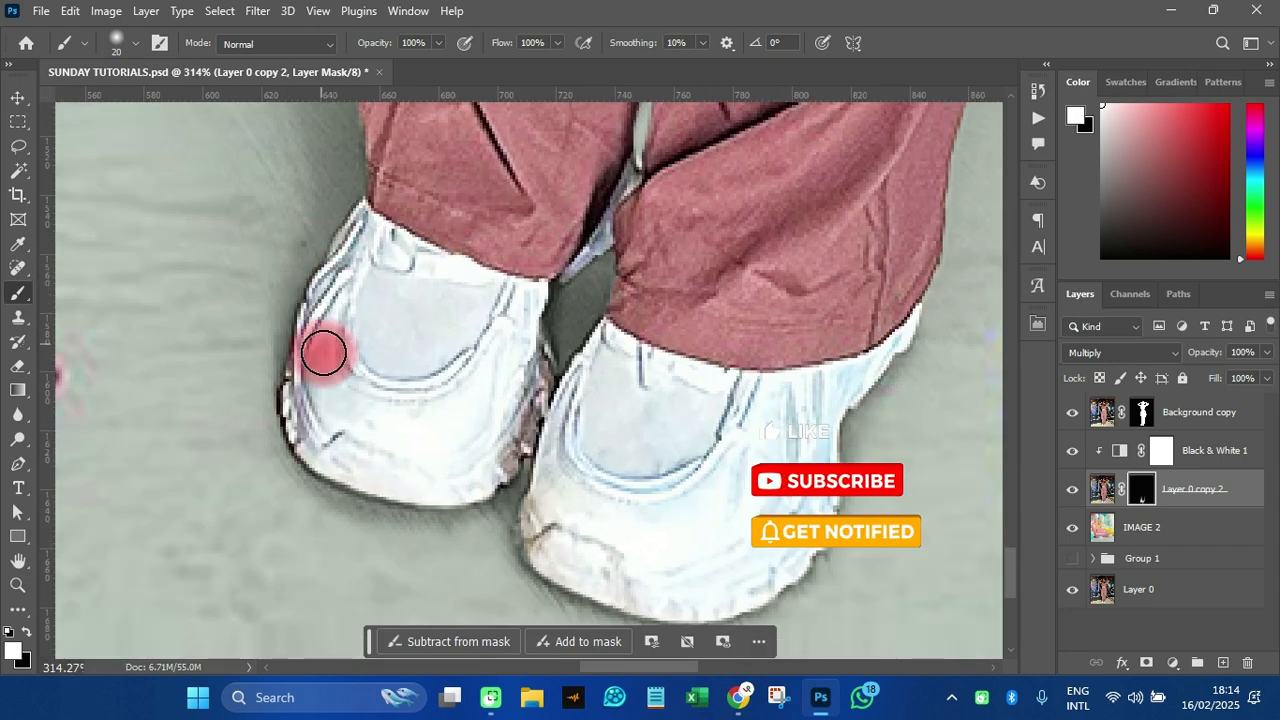
scroll(323, 353, down, 5)
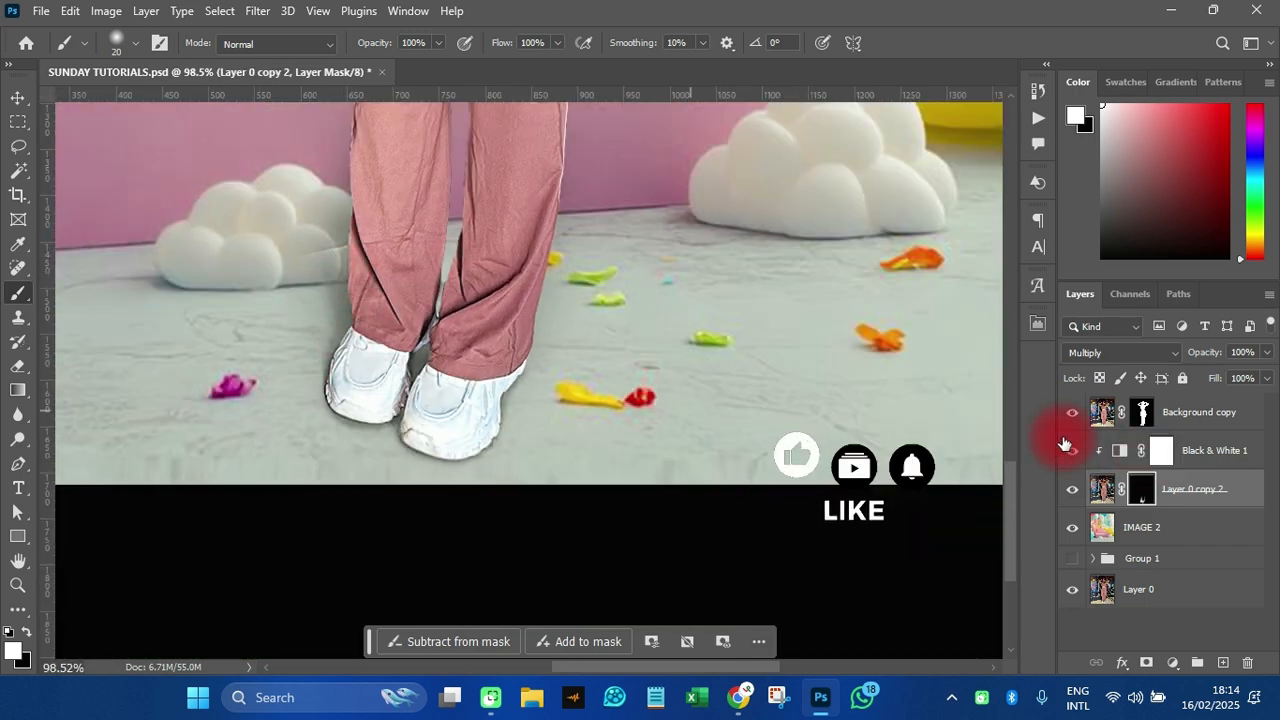
Compare the shoe shadows with Layer 0 copy 2 hidden and shown, and review the whole composite.
click(1070, 495)
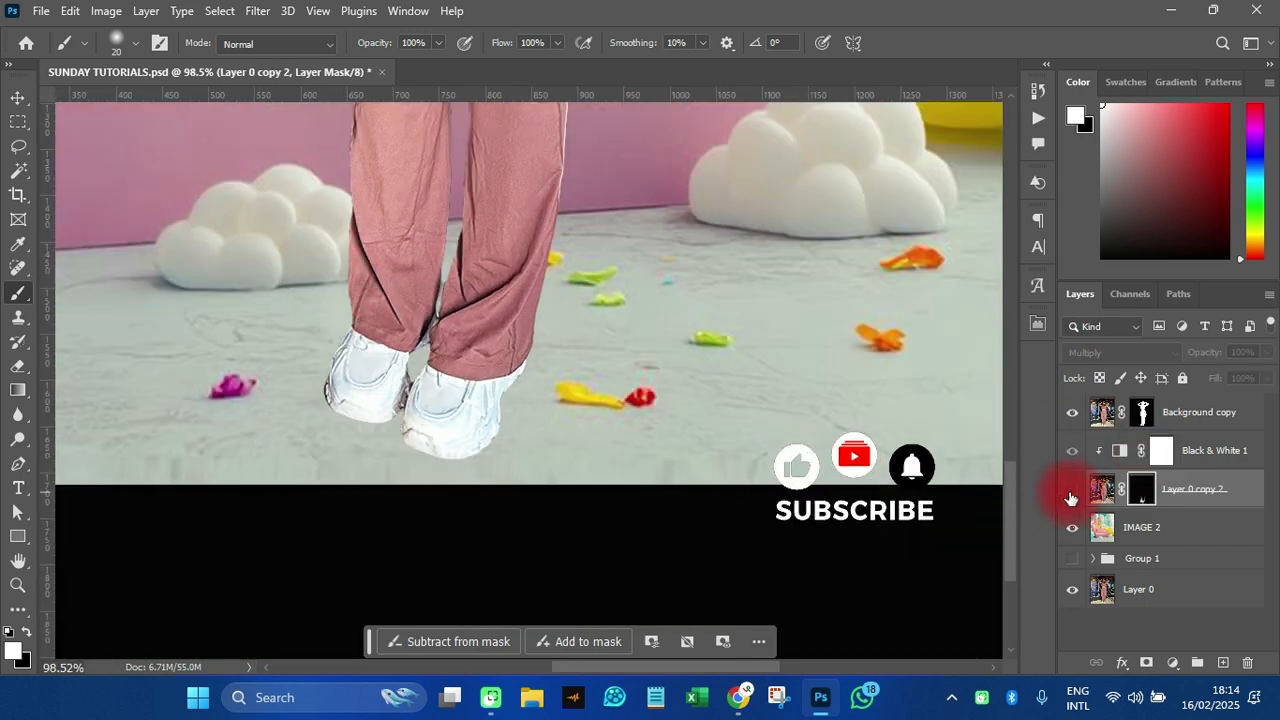
click(1070, 495)
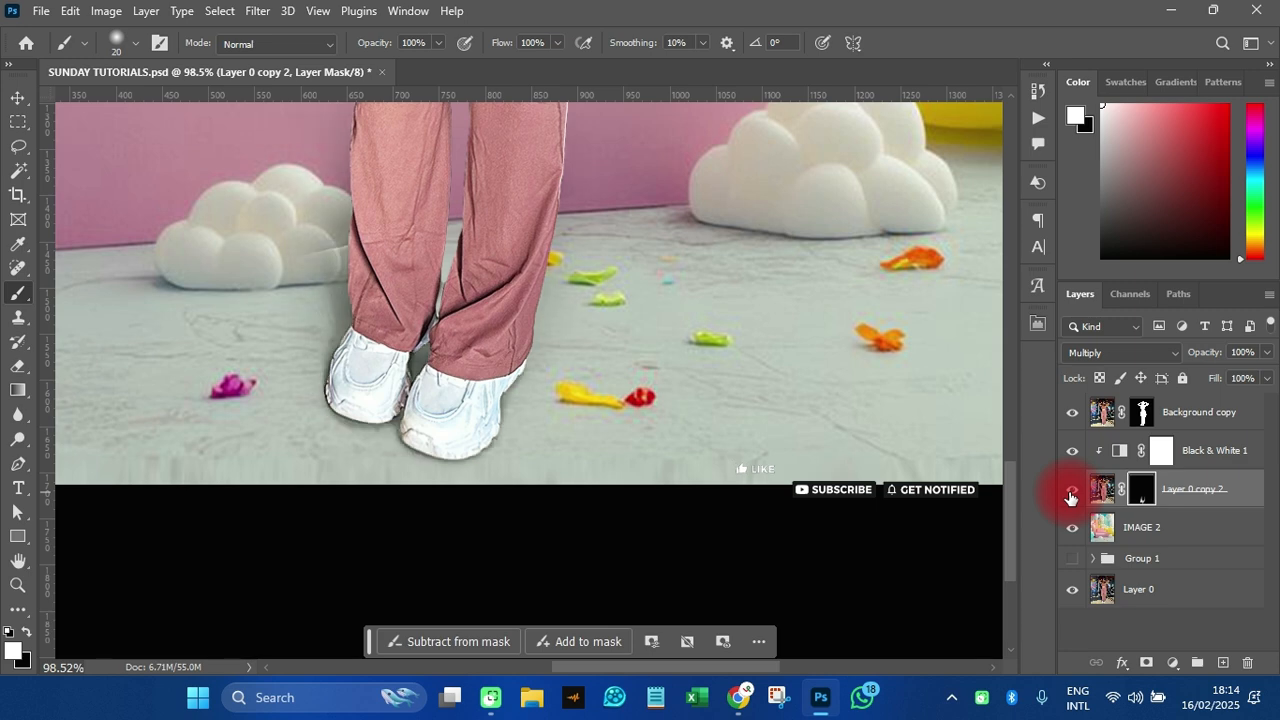
click(1070, 497)
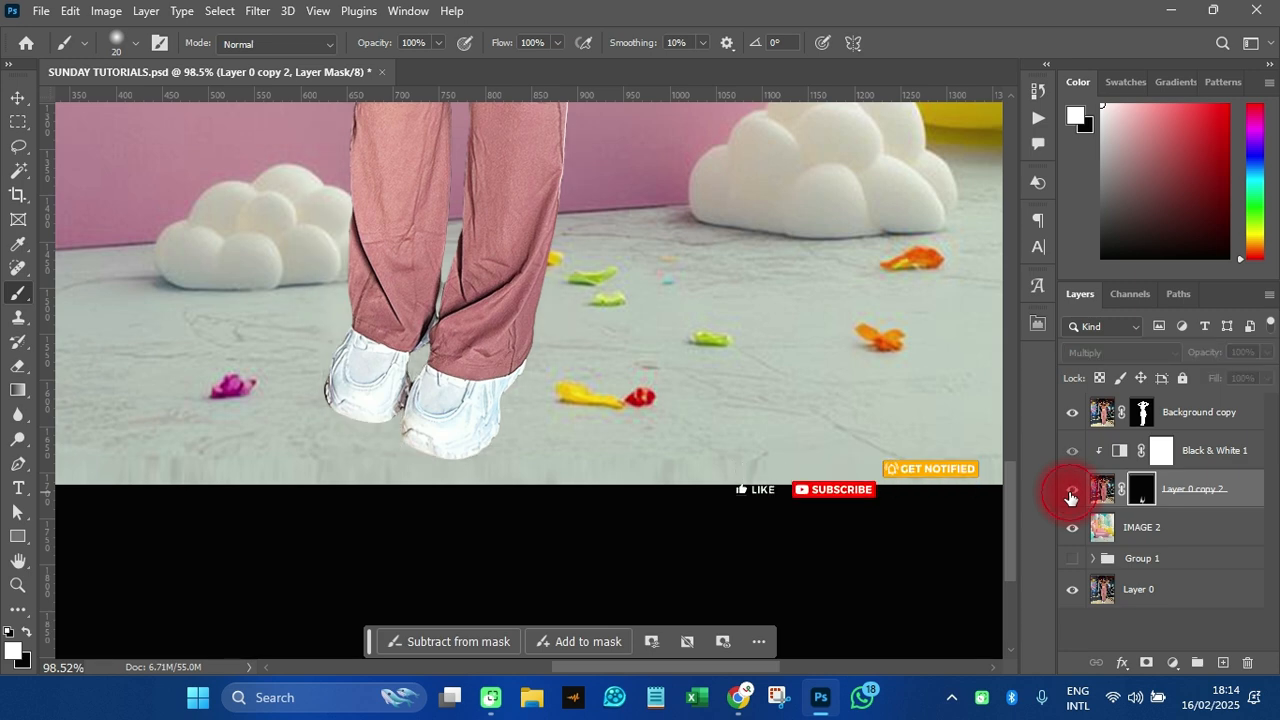
click(1070, 497)
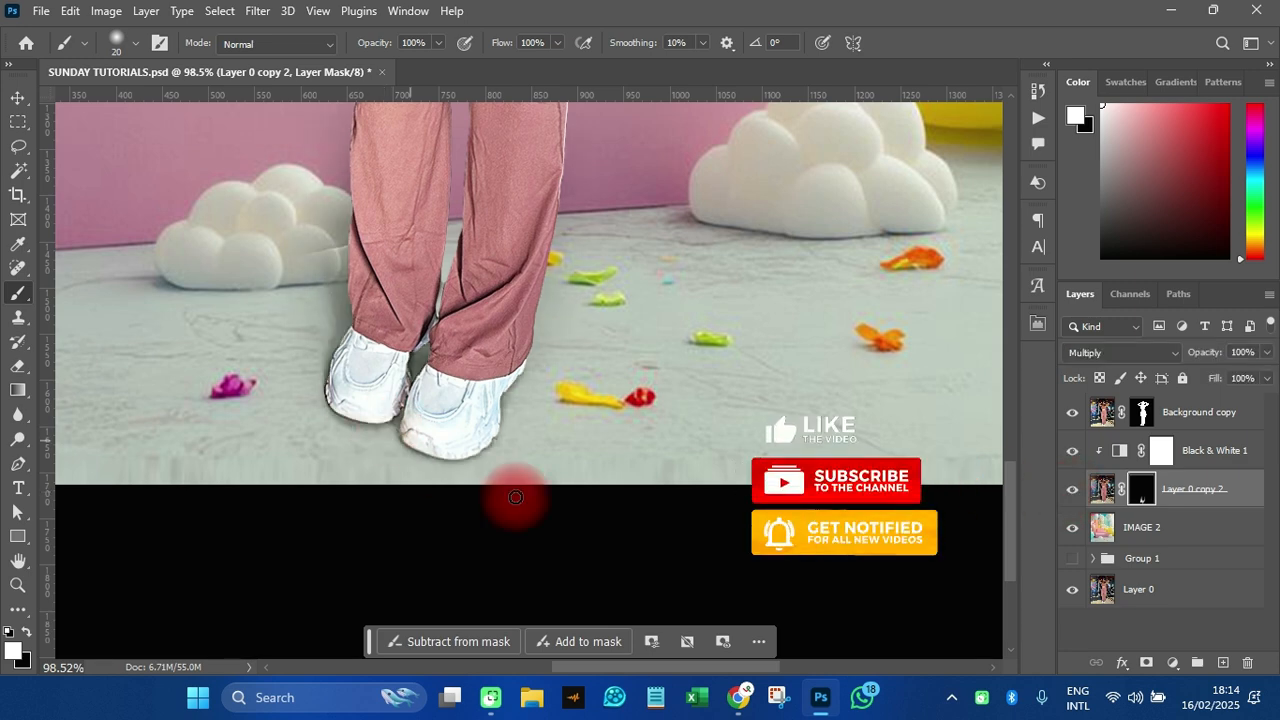
scroll(530, 502, down, 6)
scroll(535, 503, down, 2)
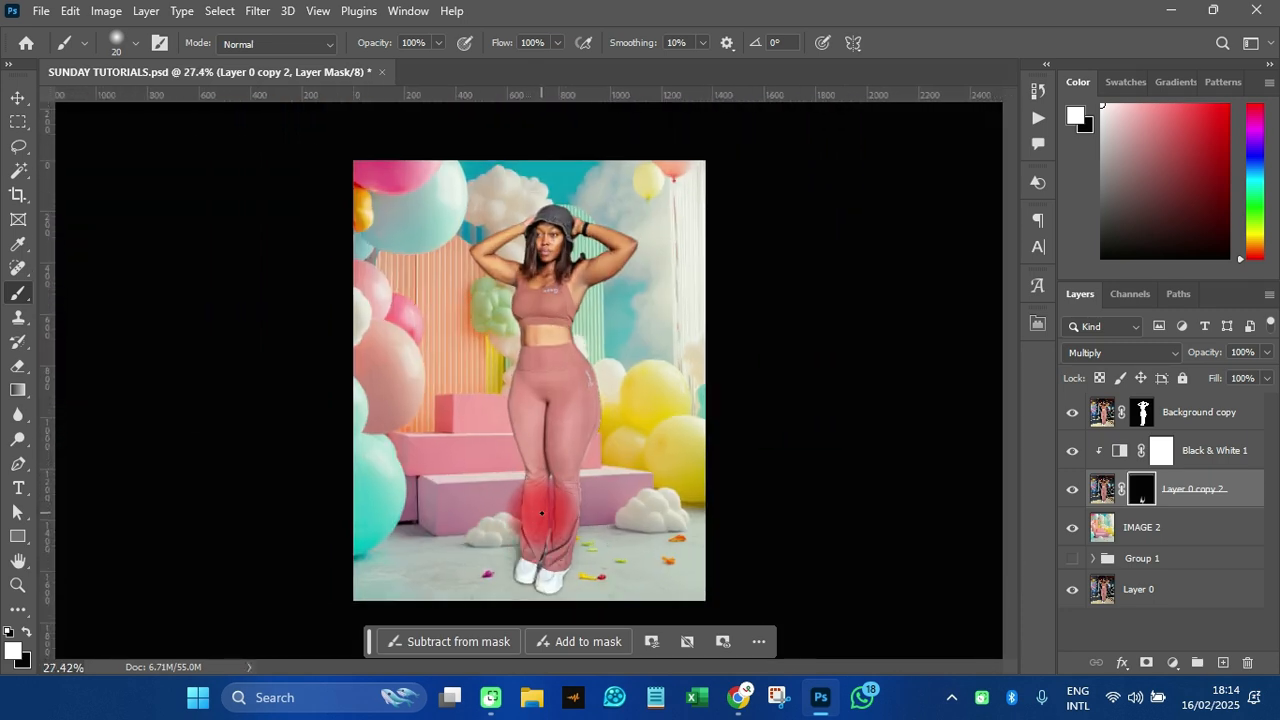
Paint white on the Layer 0 copy 2 mask with the 20 px brush along the bent arm's upper edge, up to the hair.
scroll(540, 405, up, 2)
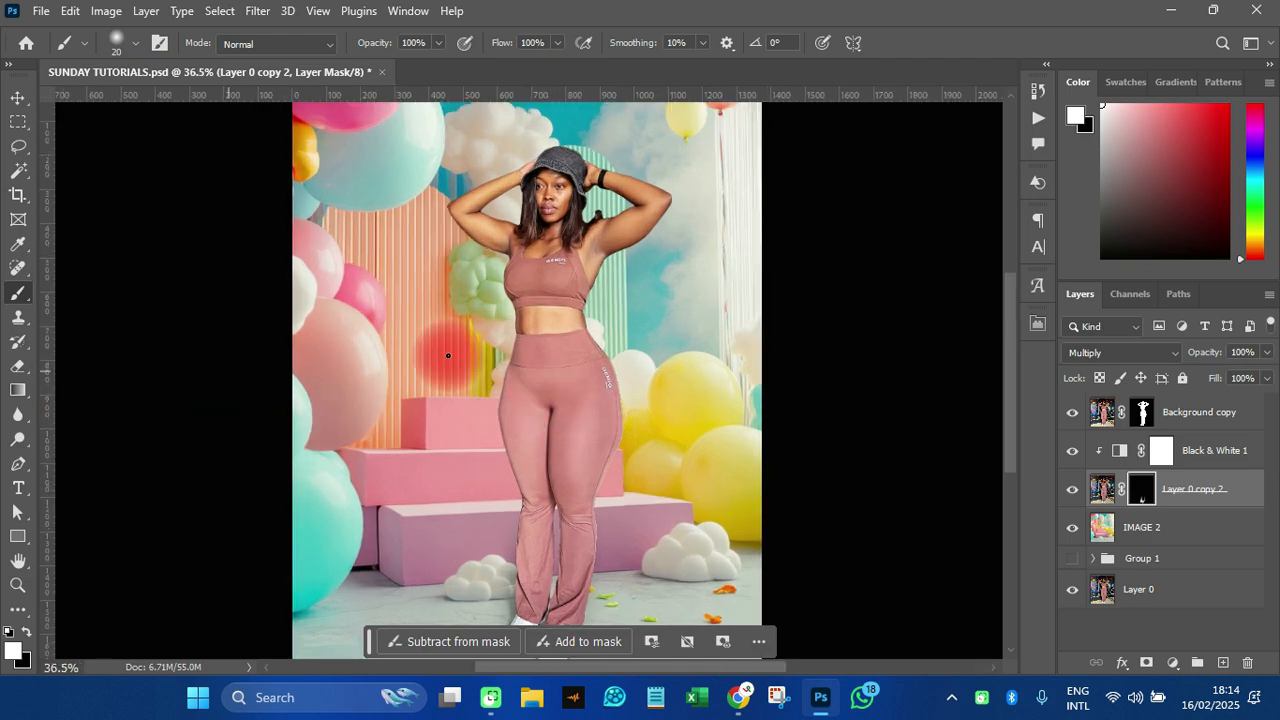
scroll(545, 195, up, 8)
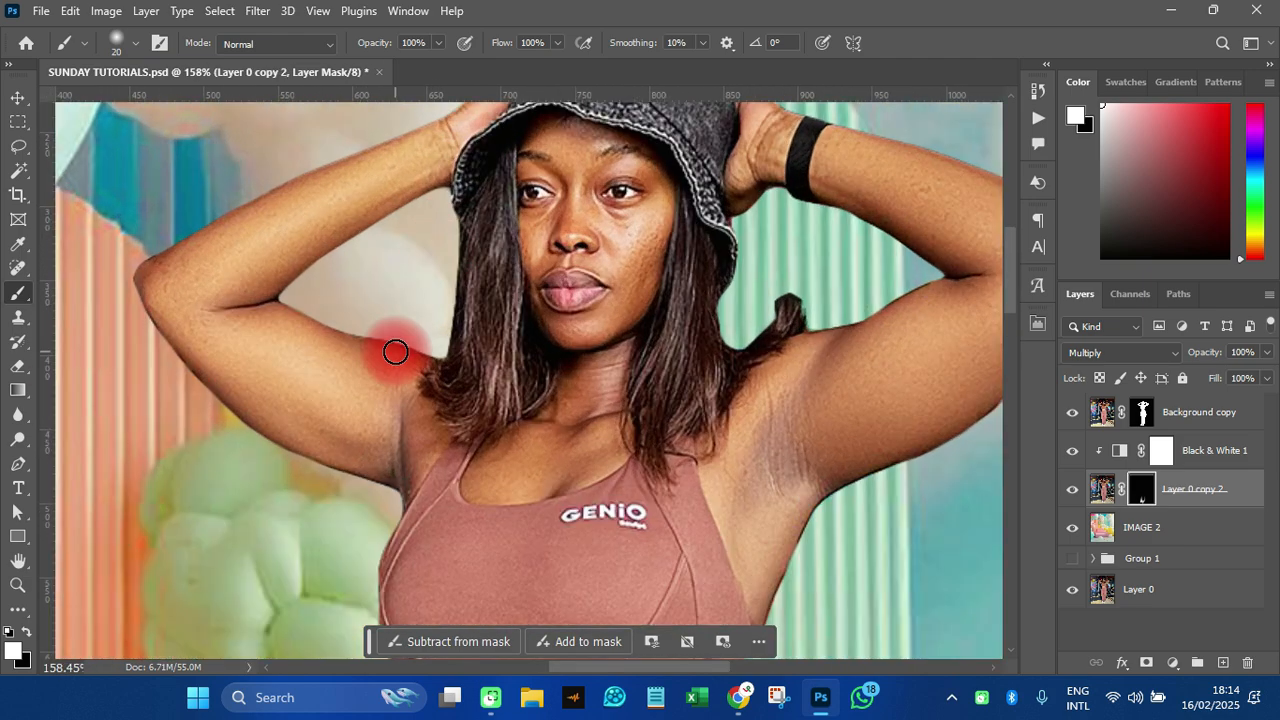
scroll(395, 352, up, 2)
mouse_move(395, 352)
mouse_down()
mouse_move(285, 314)
mouse_move(213, 266)
mouse_move(244, 295)
mouse_move(457, 363)
mouse_up()
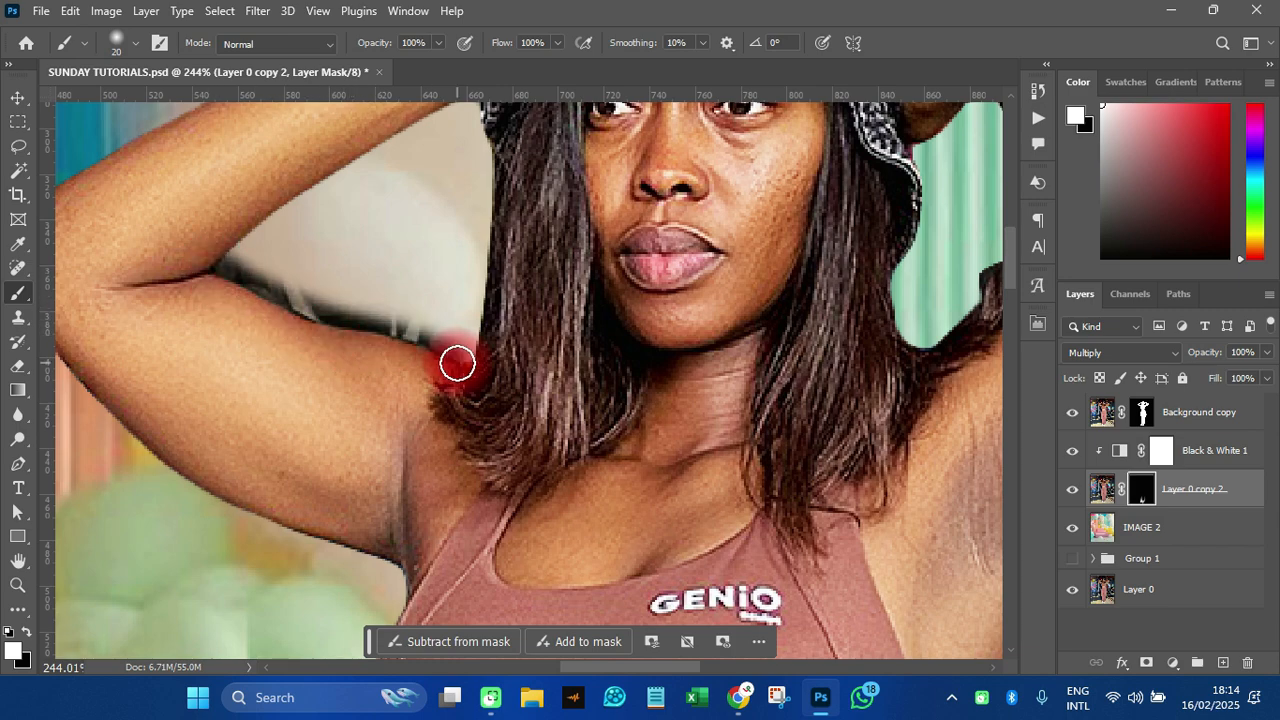
scroll(457, 363, down, 5)
scroll(460, 362, up, 8)
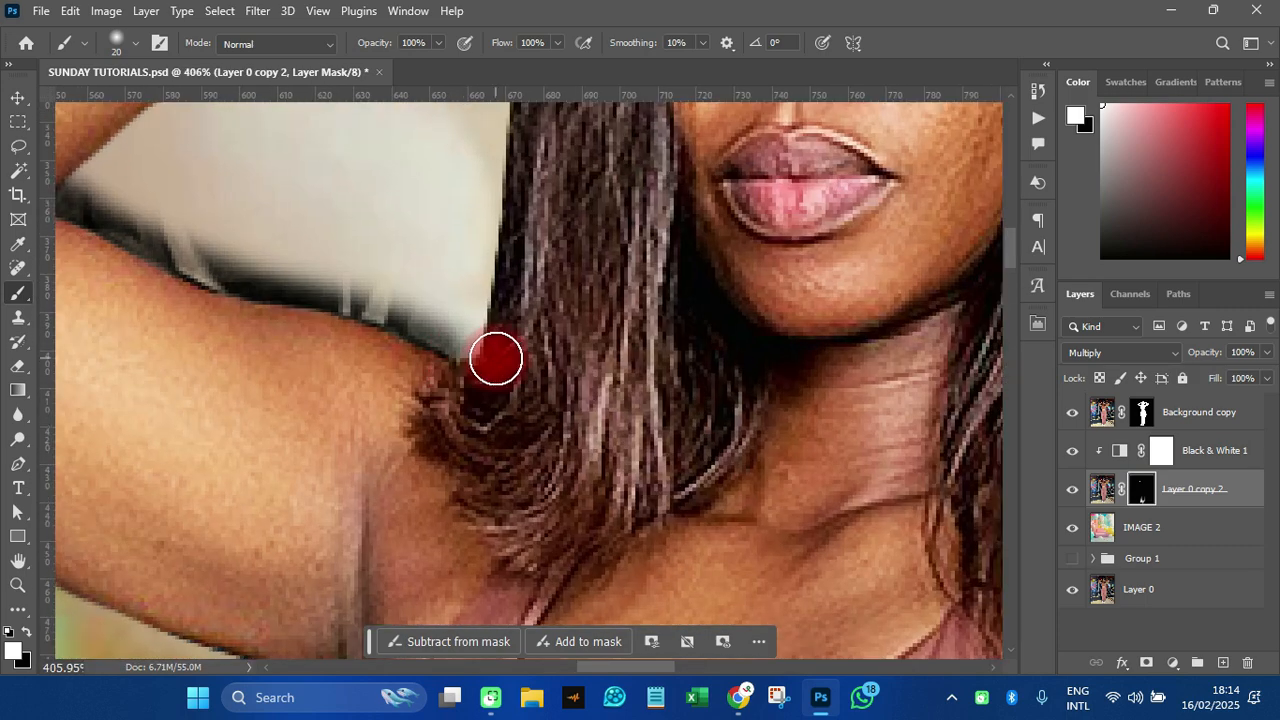
scroll(496, 358, down, 3)
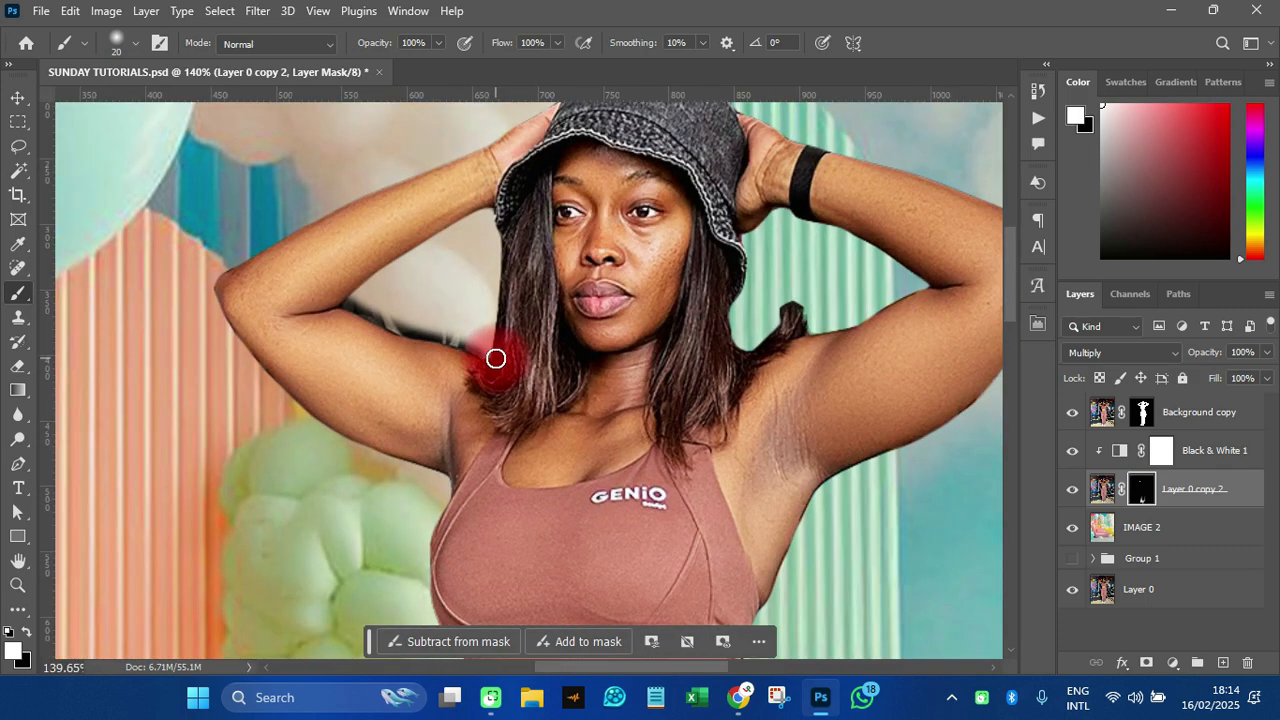
Mask out the excess dark edge between the bent arm and the hair with a 90 px black brush.
click(26, 634)
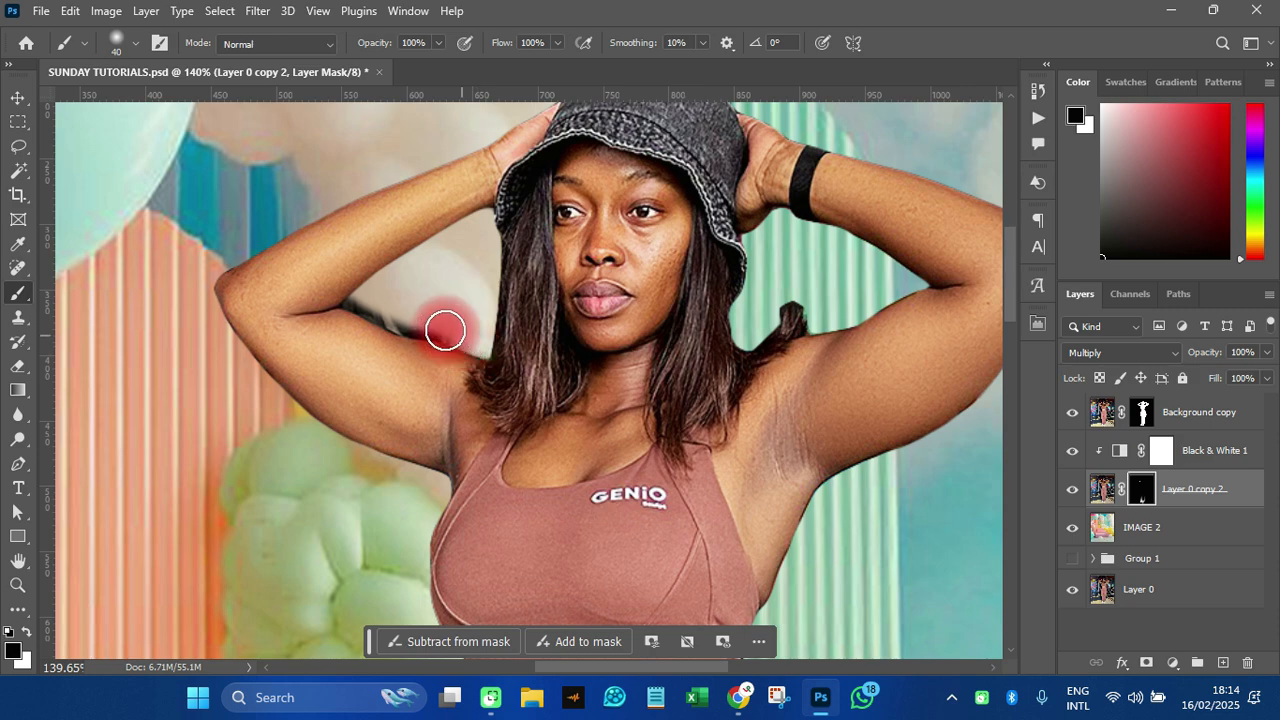
key(bracketright)
key(bracketright)
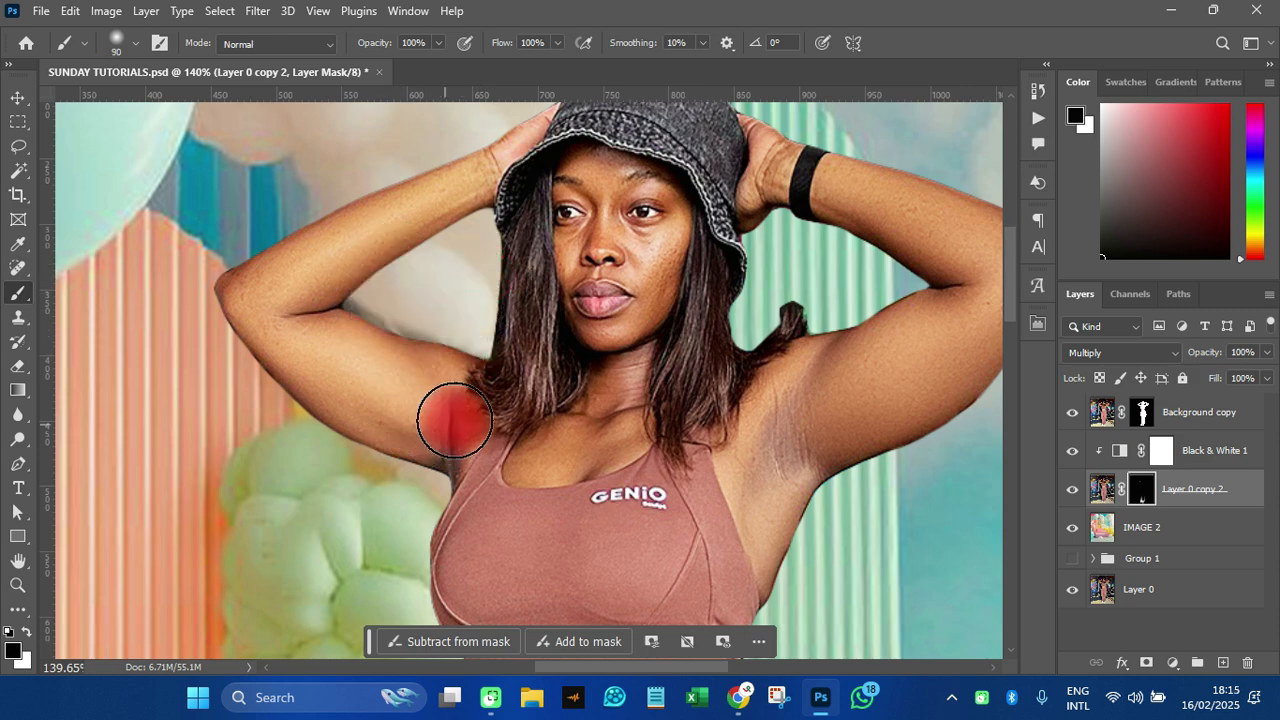
Paint white on the mask with a 45 px brush along the hair beside the raised arm and around the bucket hat.
scroll(451, 423, down, 5)
scroll(589, 383, up, 6)
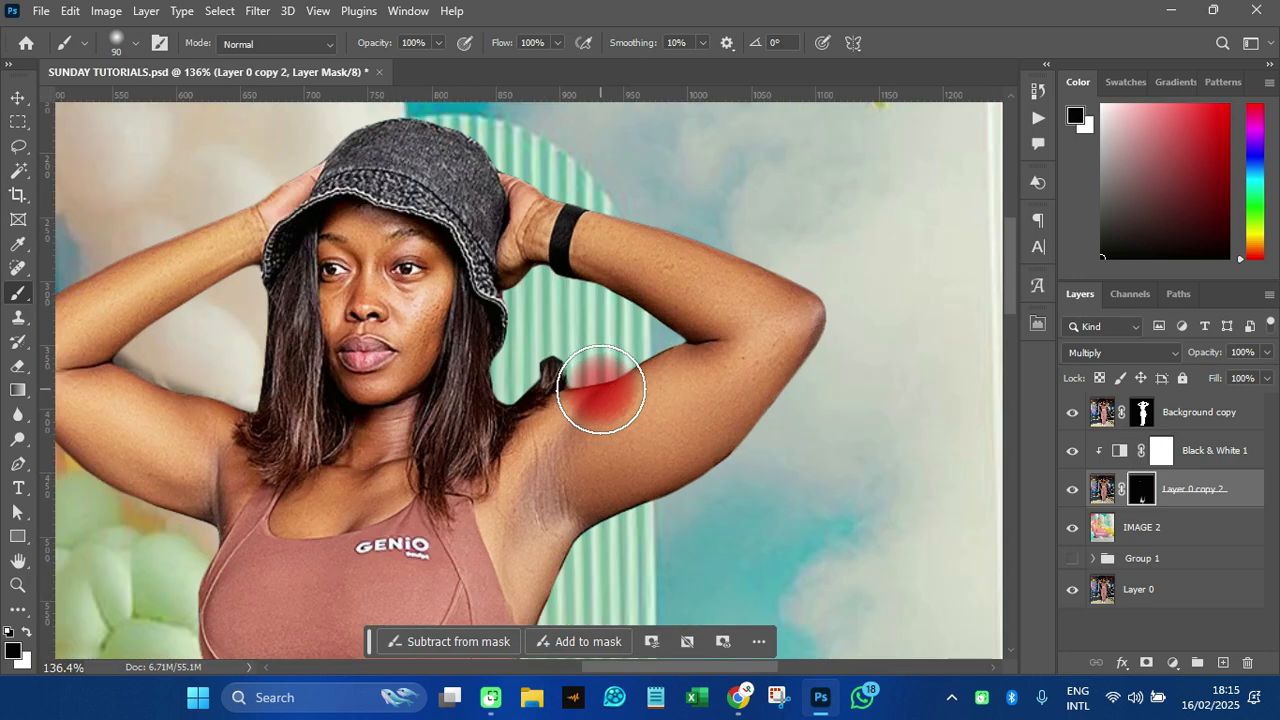
scroll(597, 383, down, 1)
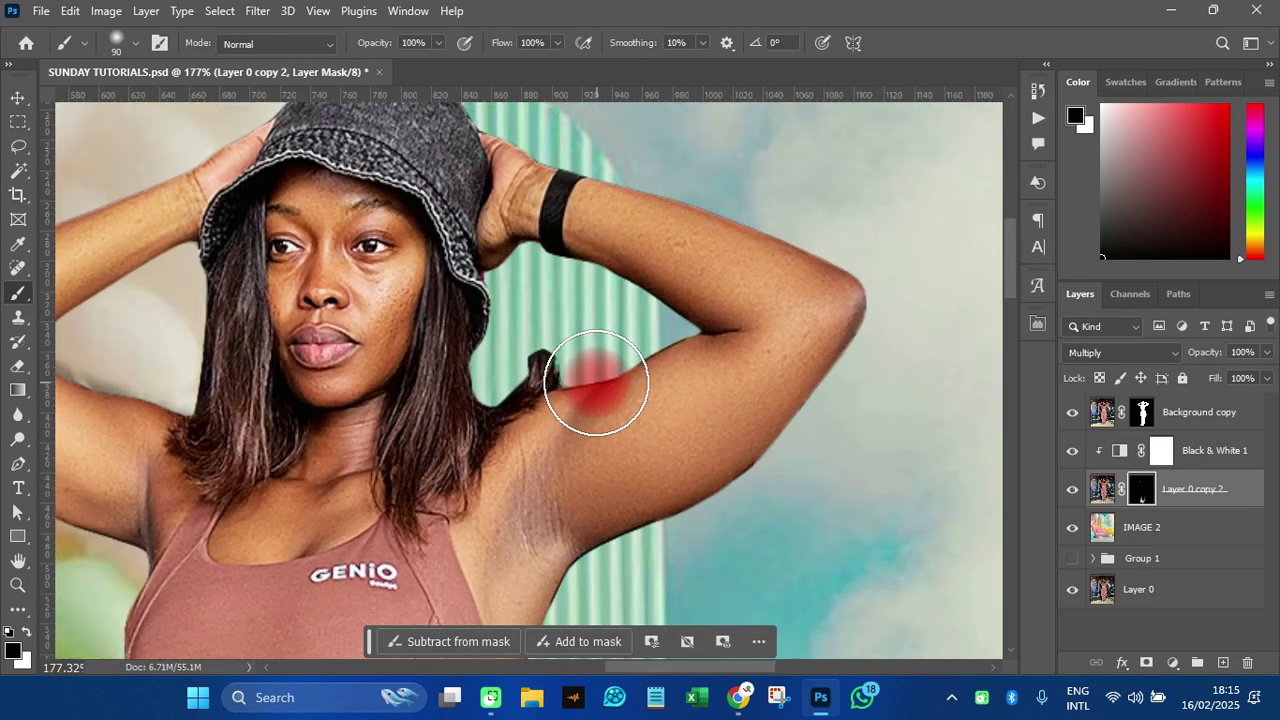
key(bracketleft)
key(bracketleft)
scroll(494, 371, down, 1)
key(bracketleft)
key(bracketleft)
key(bracketleft)
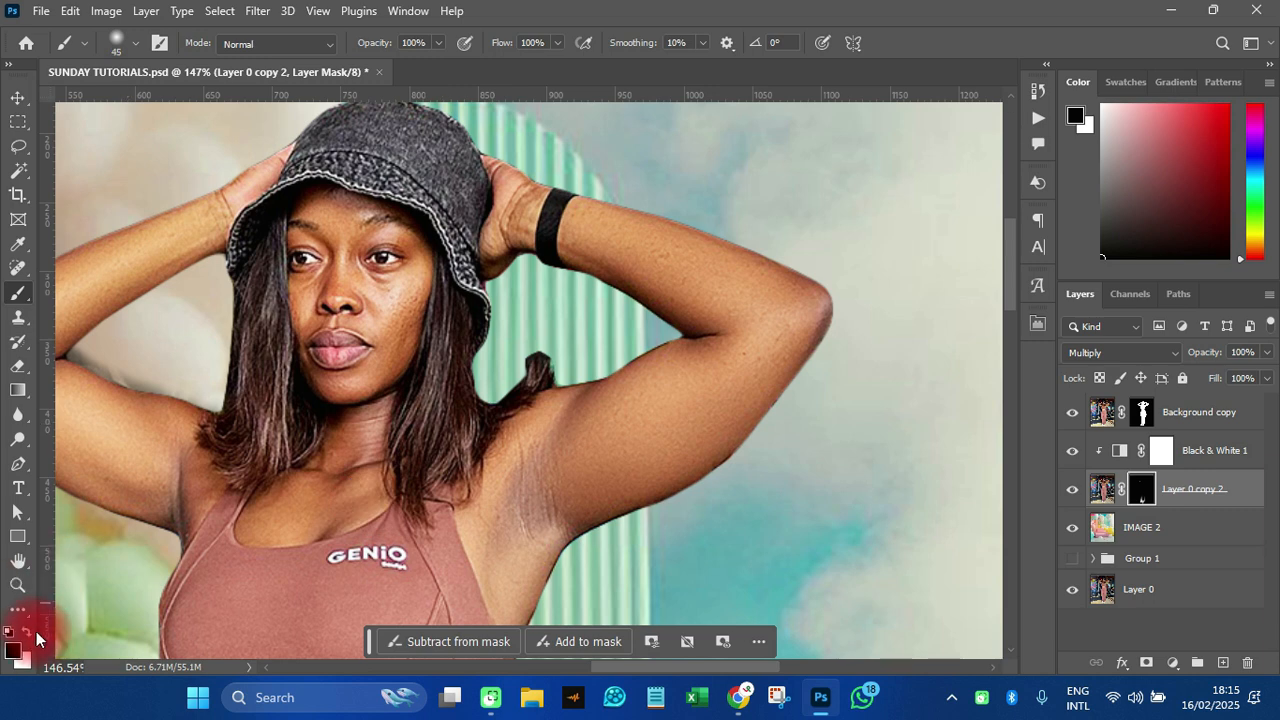
click(25, 633)
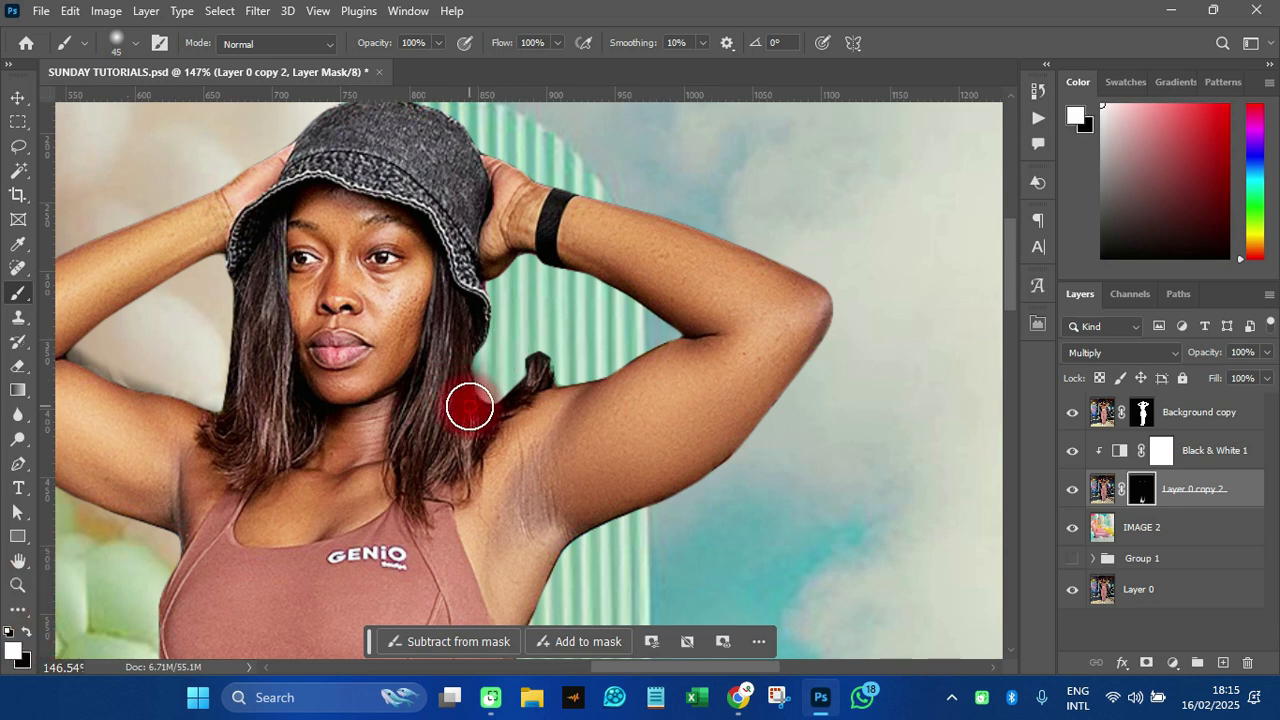
mouse_move(489, 410)
mouse_down()
mouse_move(525, 398)
mouse_move(479, 444)
mouse_move(464, 360)
mouse_move(476, 264)
mouse_move(496, 241)
mouse_move(458, 163)
mouse_up()
Paint white on the mask with the 45 px brush from the elbow along the underside of the upper arm beside the green balloons.
scroll(617, 297, down, 3)
scroll(523, 166, up, 4)
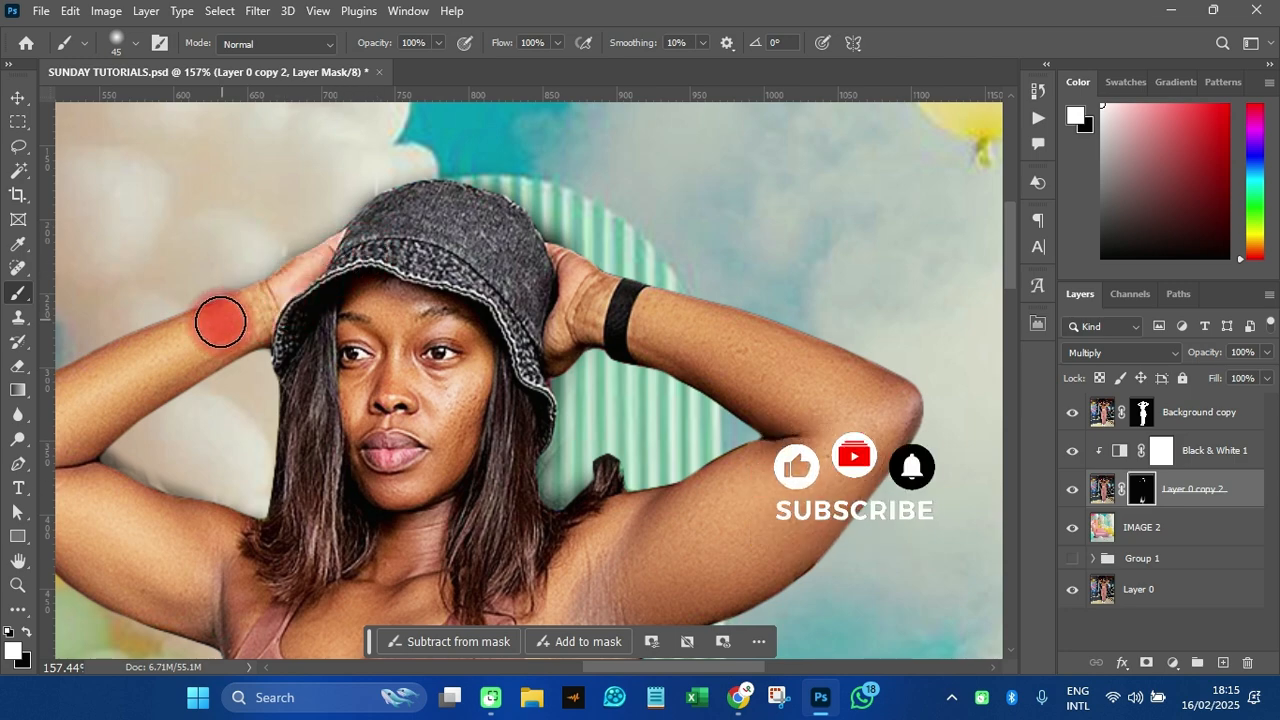
scroll(560, 305, down, 4)
scroll(291, 335, up, 4)
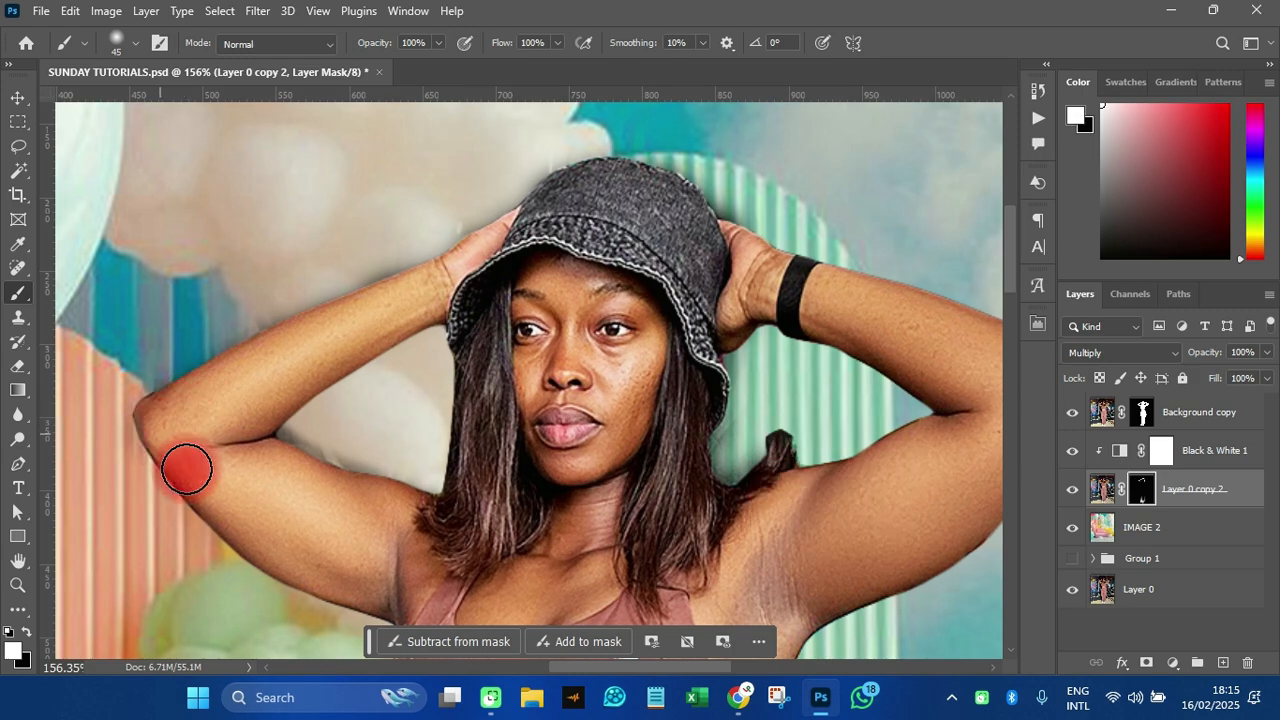
mouse_move(187, 470)
mouse_down()
mouse_move(250, 534)
mouse_move(326, 552)
mouse_up()
Soften the restored shadow around the same bent arm by painting black on the mask with a 90 px brush.
scroll(400, 423, down, 6)
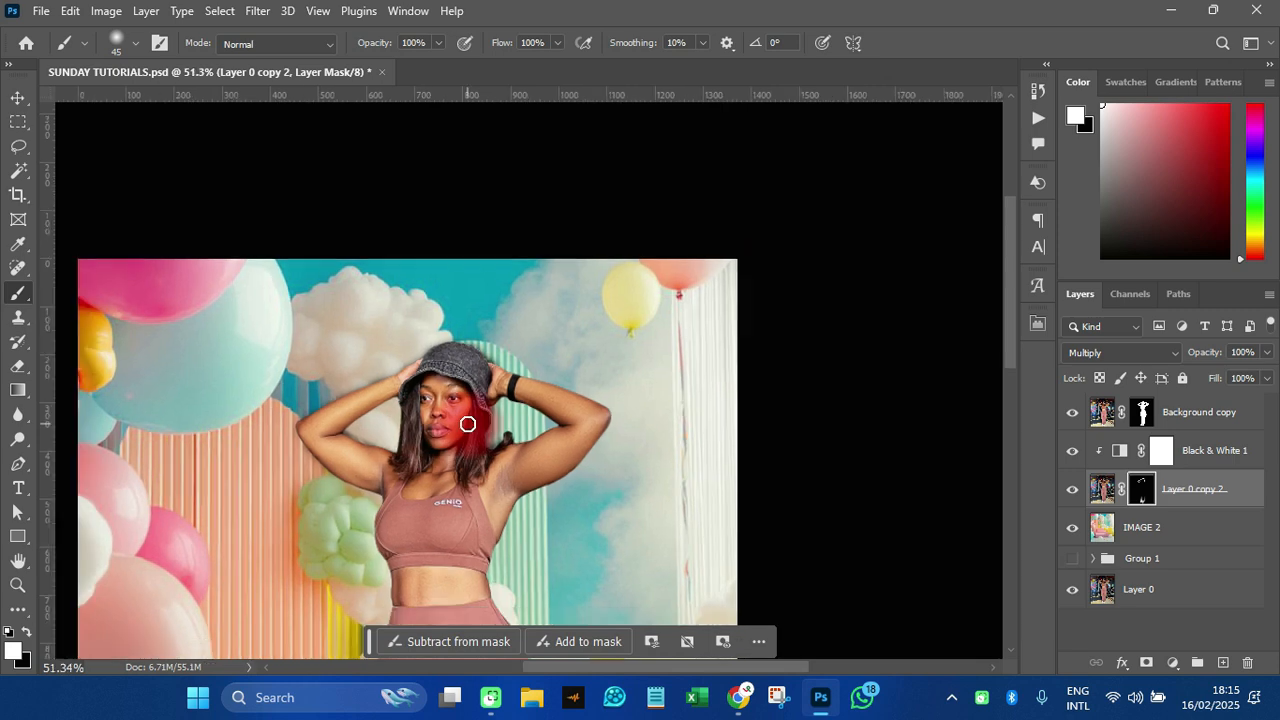
scroll(467, 424, down, 2)
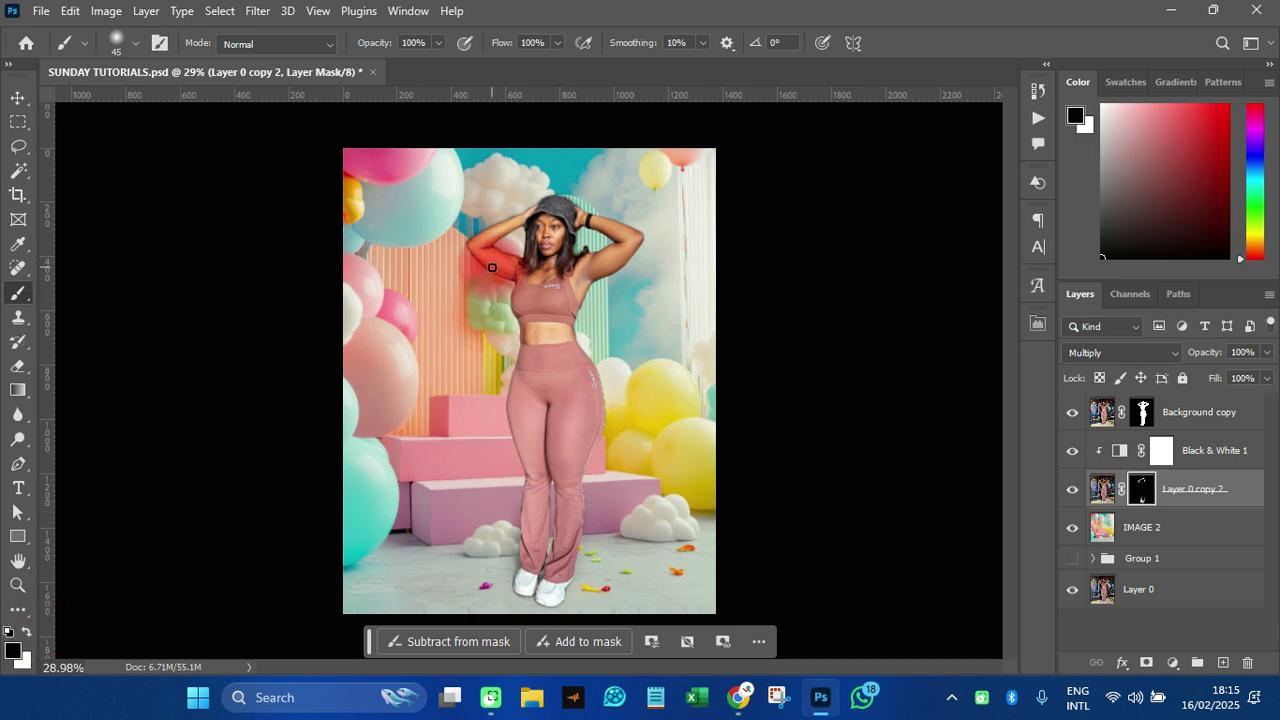
key(bracketright)
key(bracketright)
scroll(492, 267, up, 5)
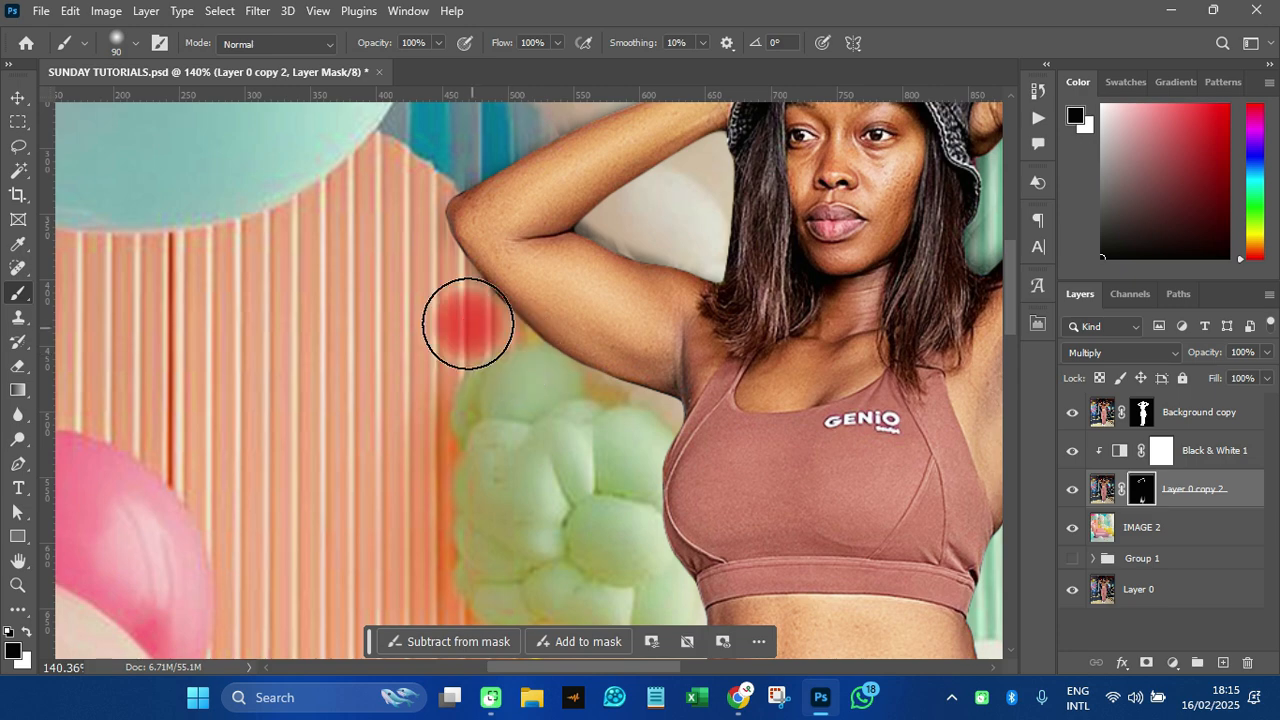
key(bracketright)
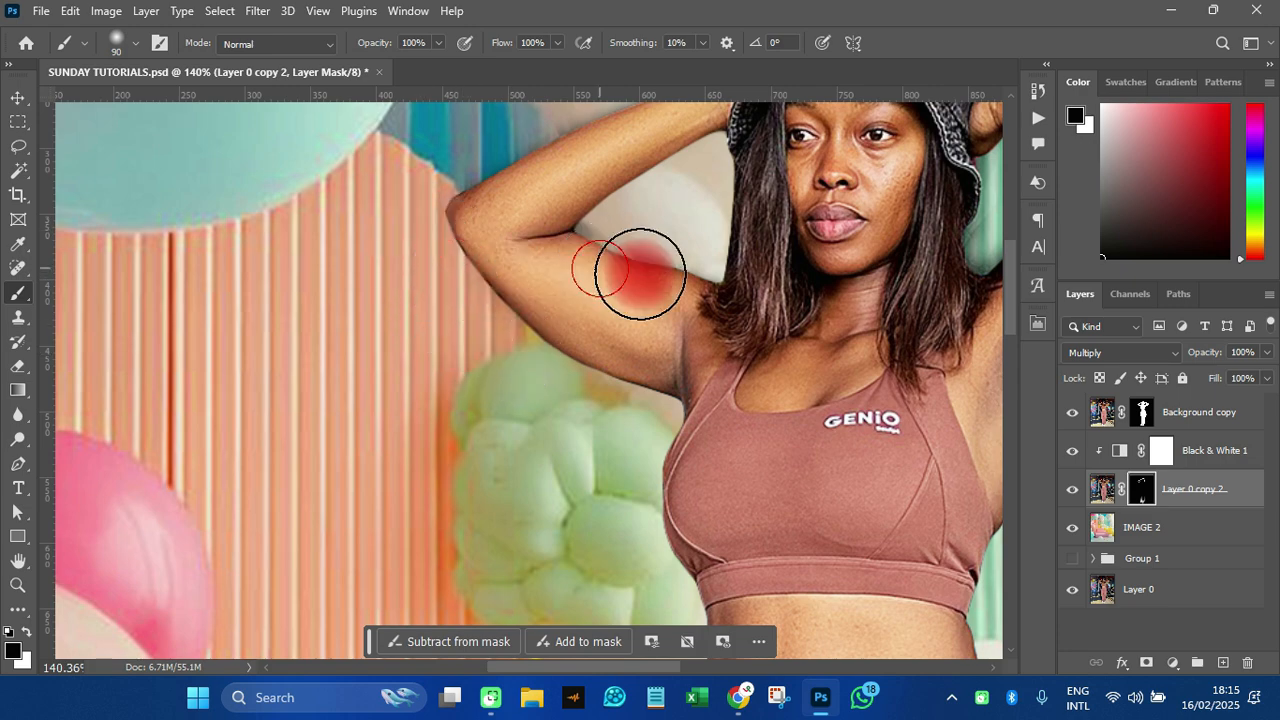
scroll(273, 280, down, 2)
scroll(540, 300, down, 4)
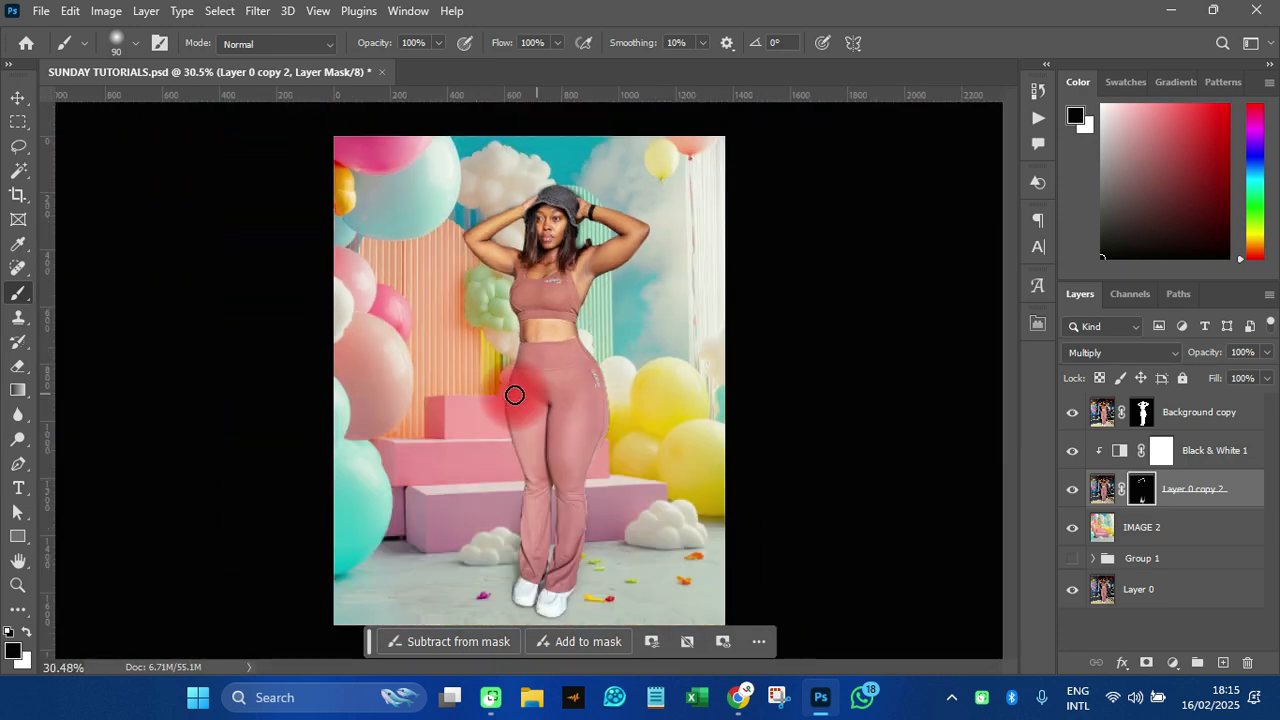
Switch to the Move tool and select the IMAGE 2 balloon background layer.
click(17, 98)
click(143, 306)
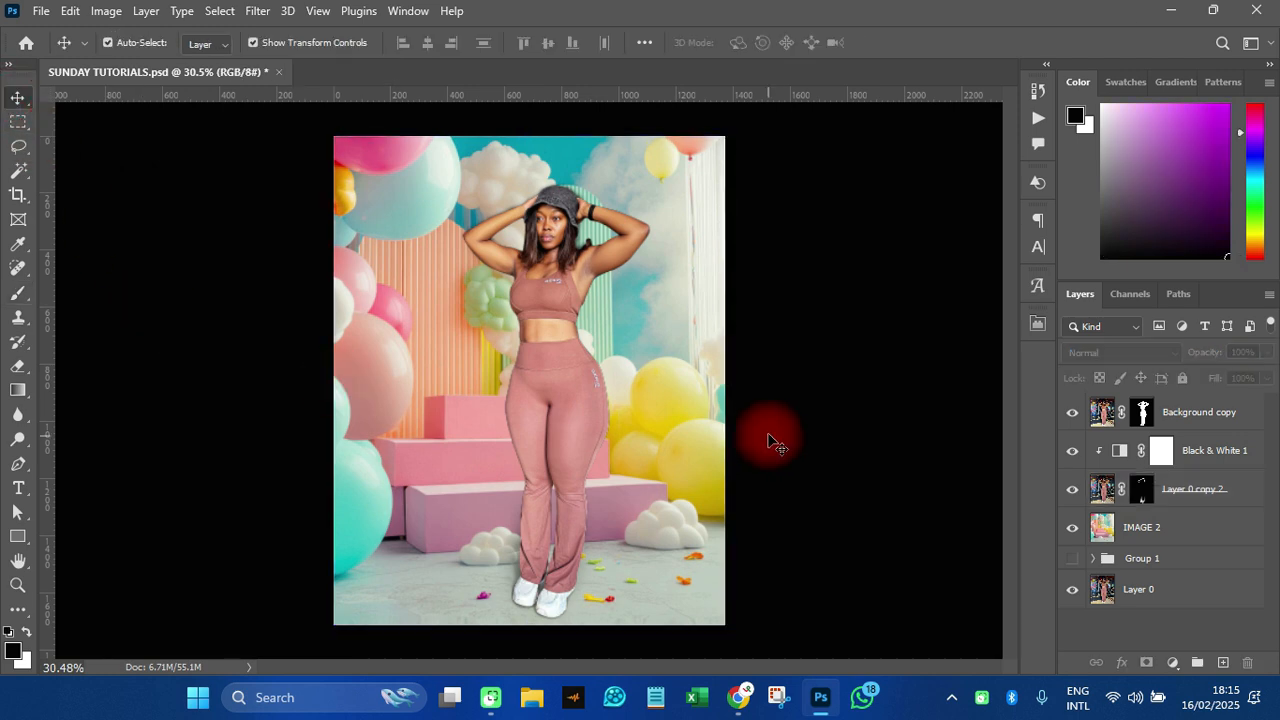
click(1180, 538)
click(654, 424)
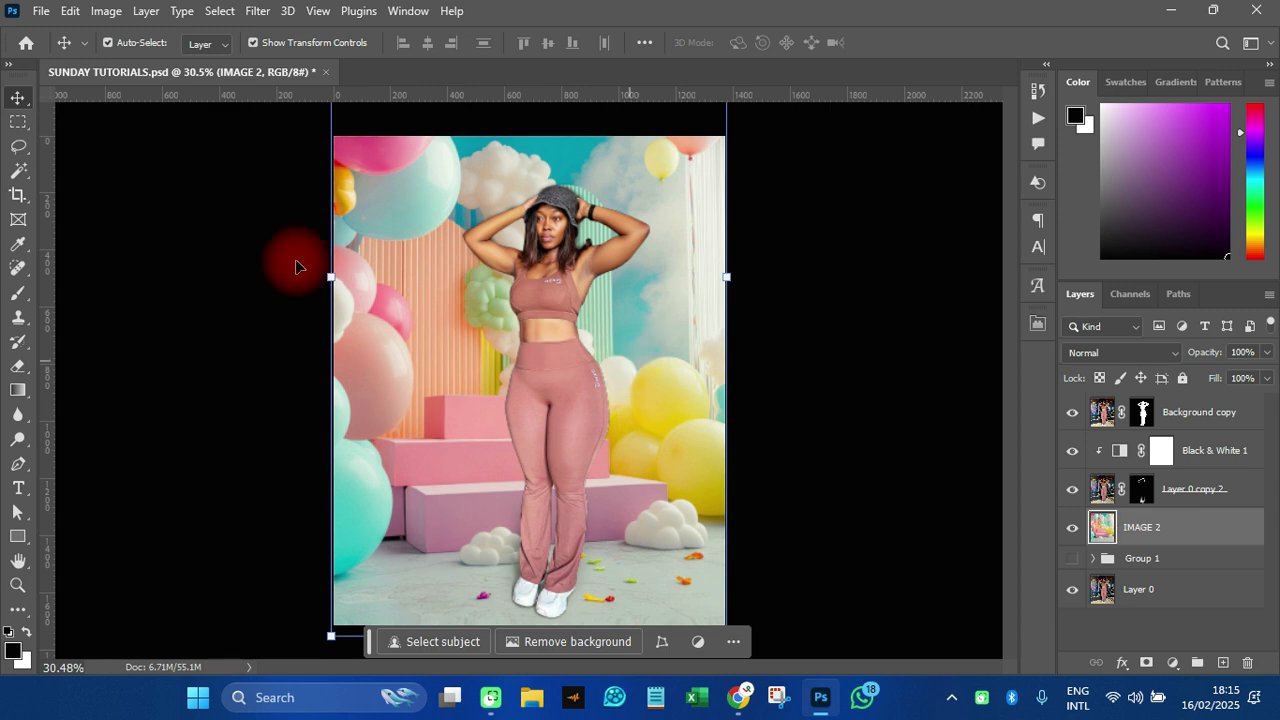
click(104, 14)
mouse_move(82, 60)
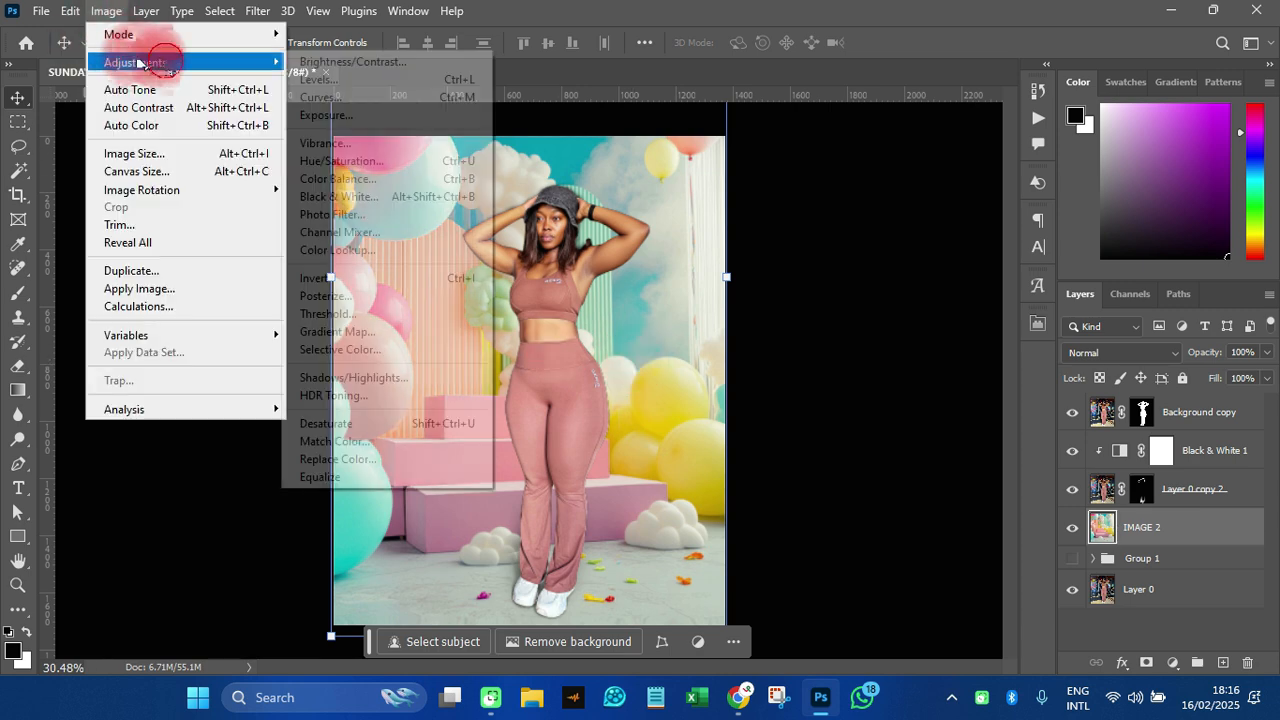
click(338, 66)
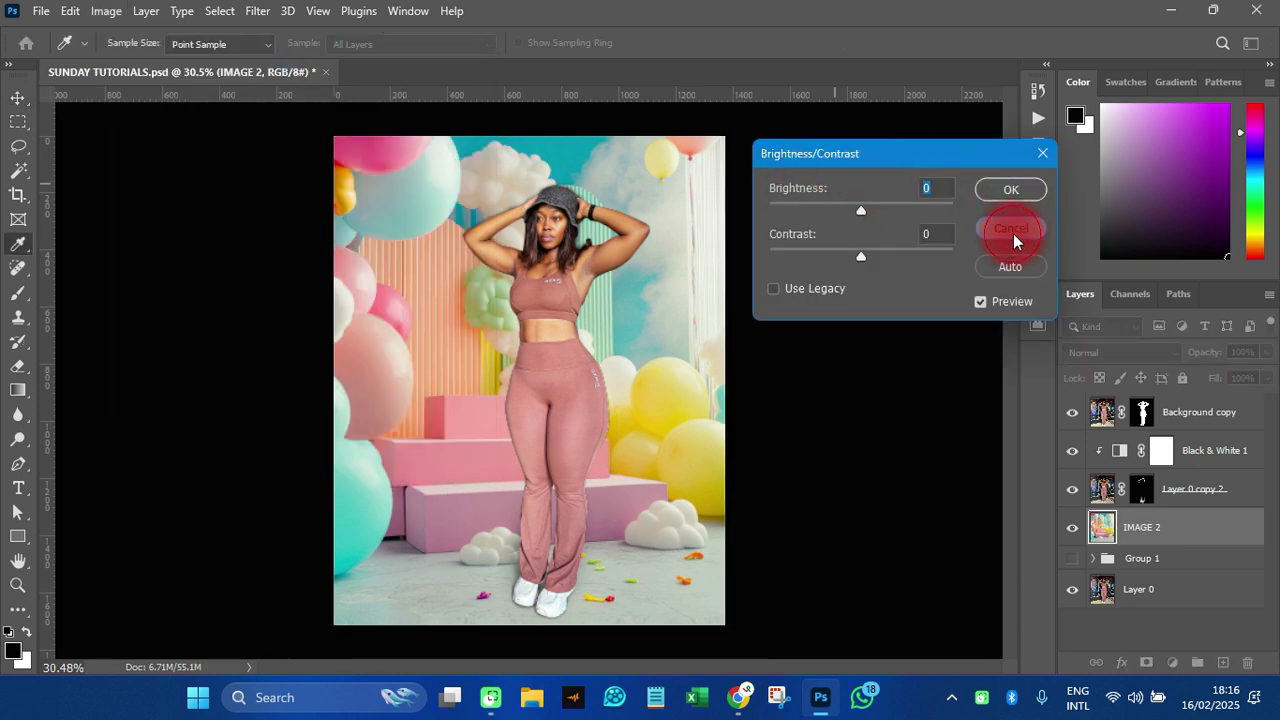
click(1011, 228)
Apply Brightness/Contrast to the IMAGE 2 layer with brightness 0 and contrast 29.
click(108, 12)
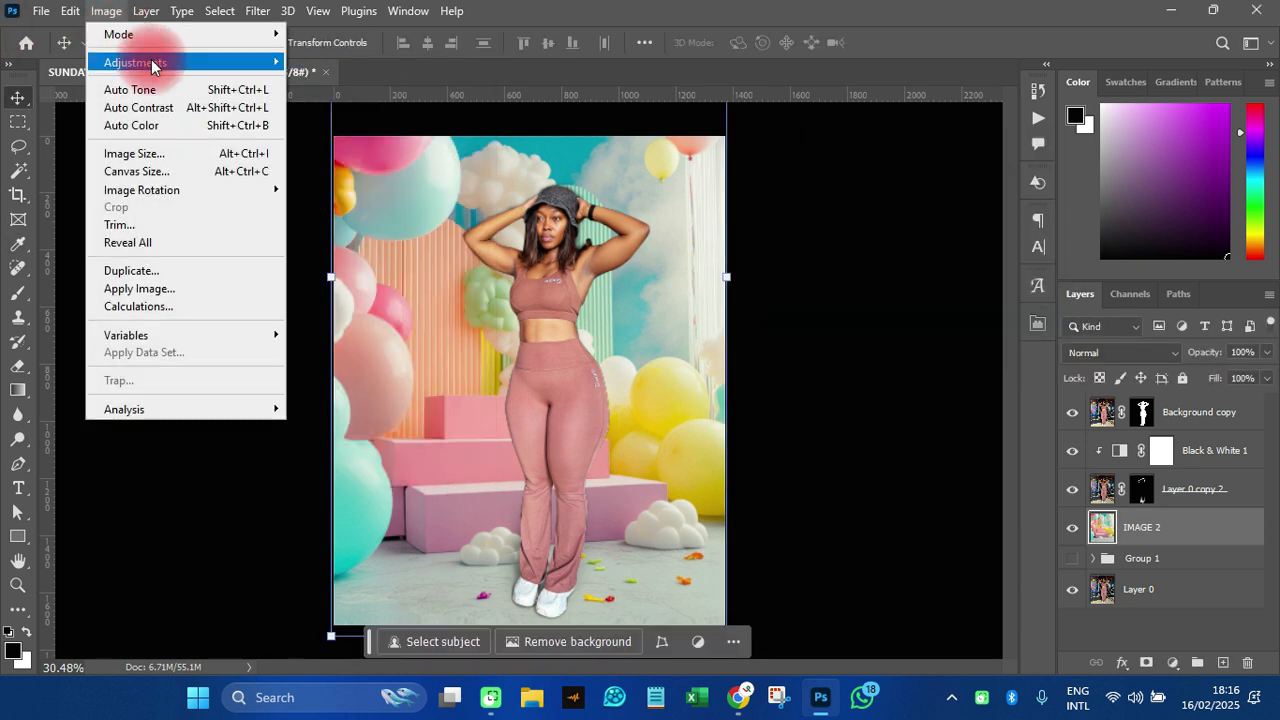
mouse_move(166, 62)
click(340, 64)
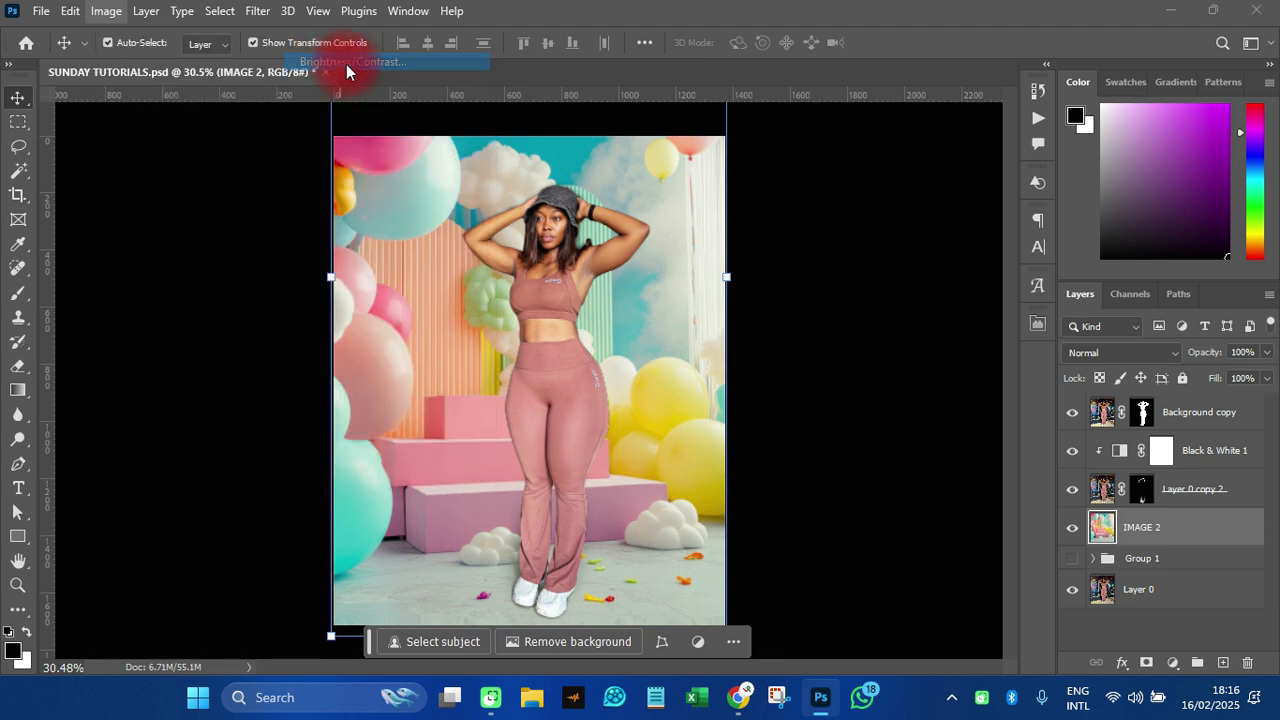
drag(860, 214, 885, 196)
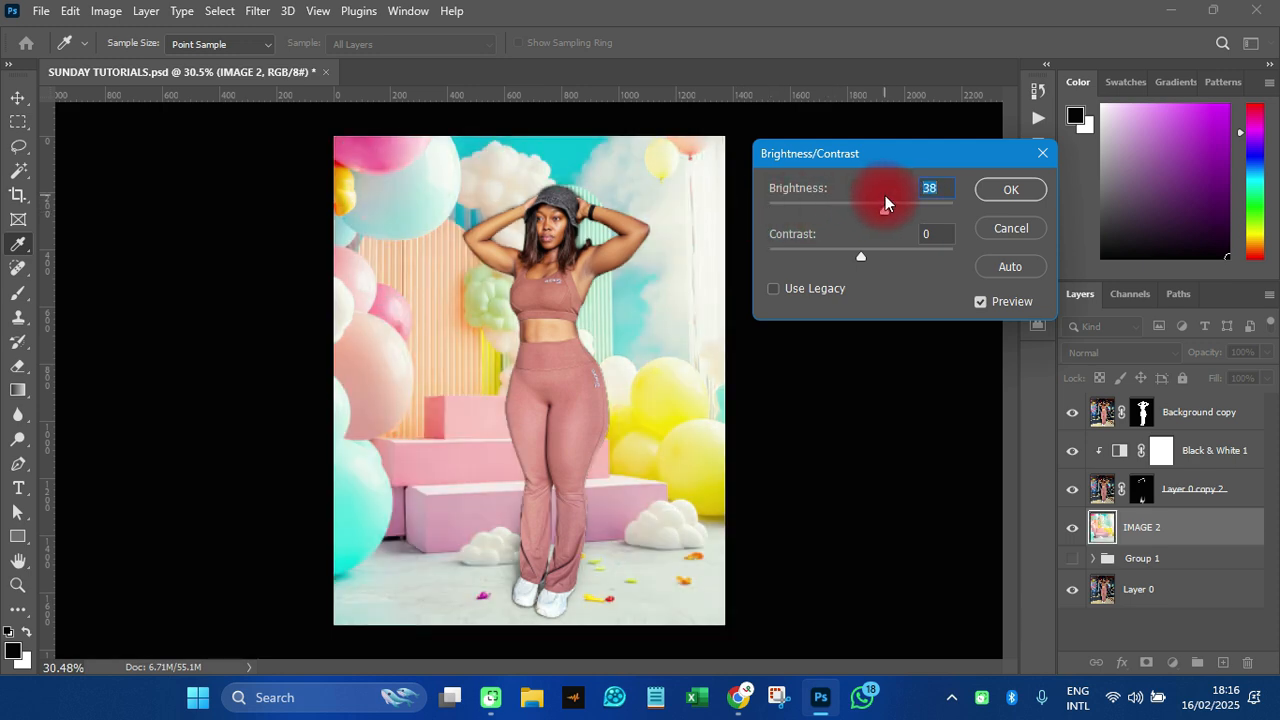
text(0)
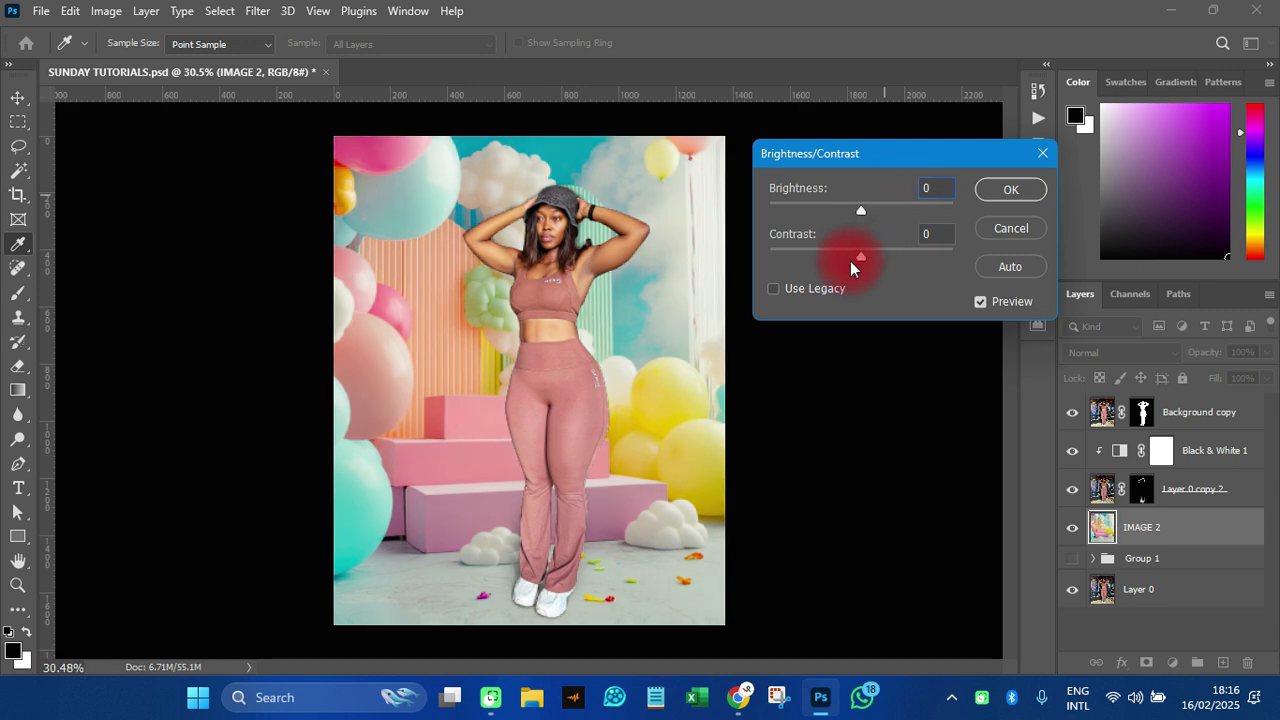
drag(861, 260, 887, 262)
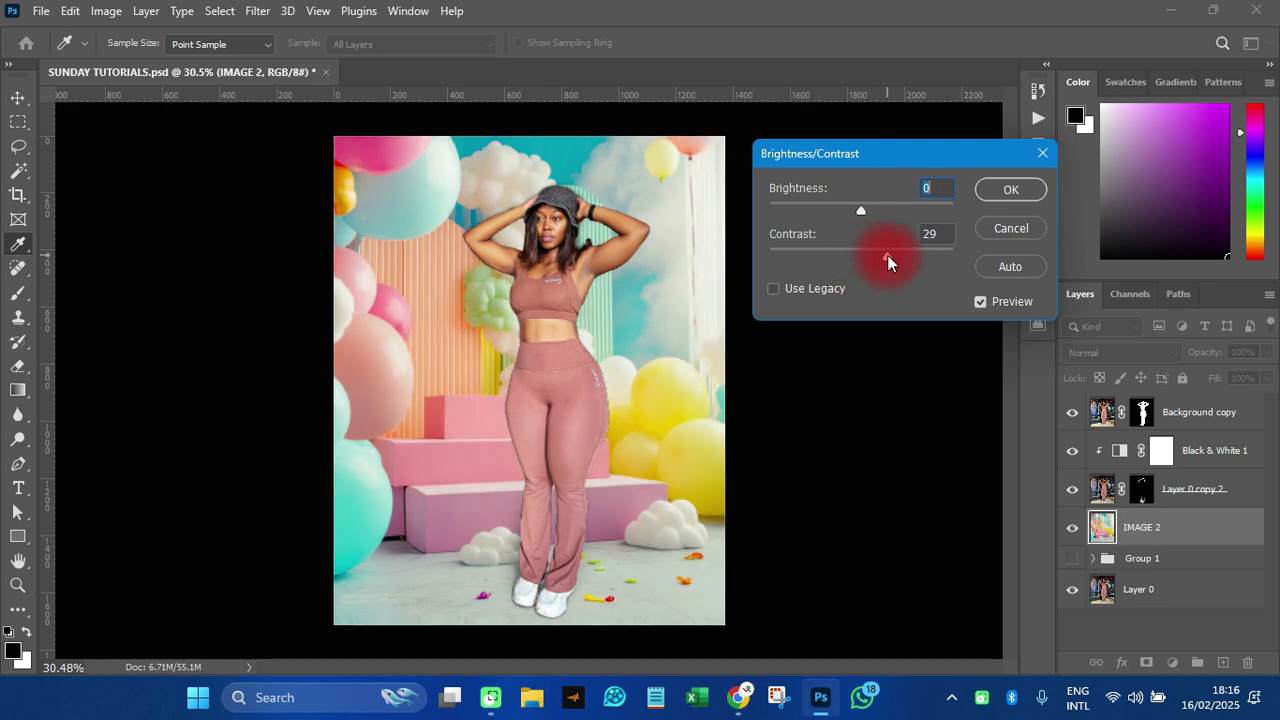
click(992, 192)
key(v)
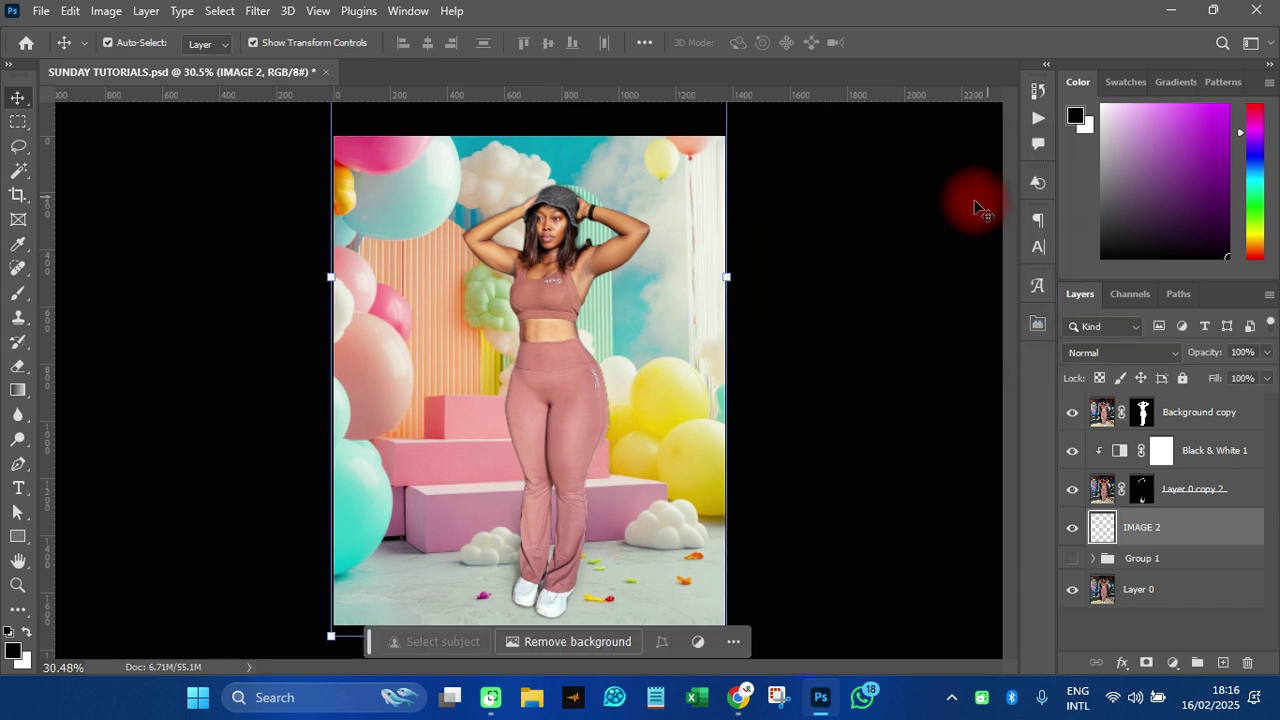
Apply a Vibrance adjustment to the IMAGE 2 layer with vibrance +48 and saturation +28, and review the composite.
click(104, 11)
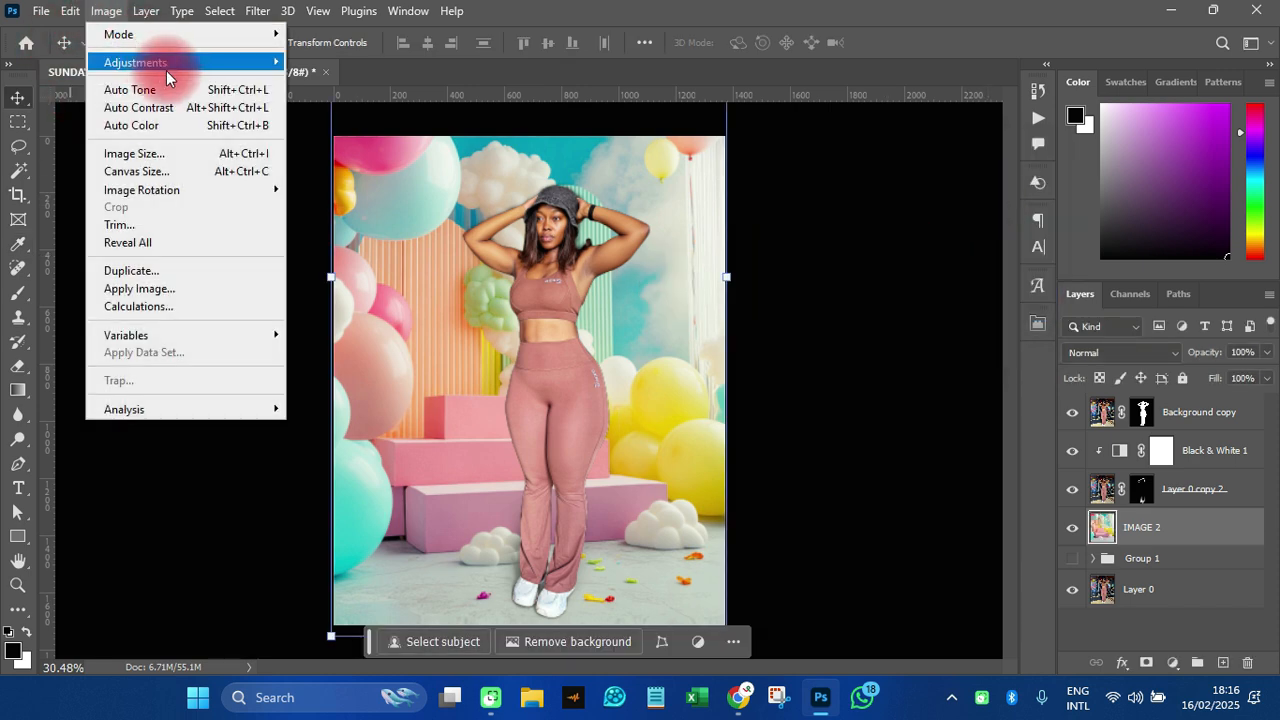
mouse_move(209, 66)
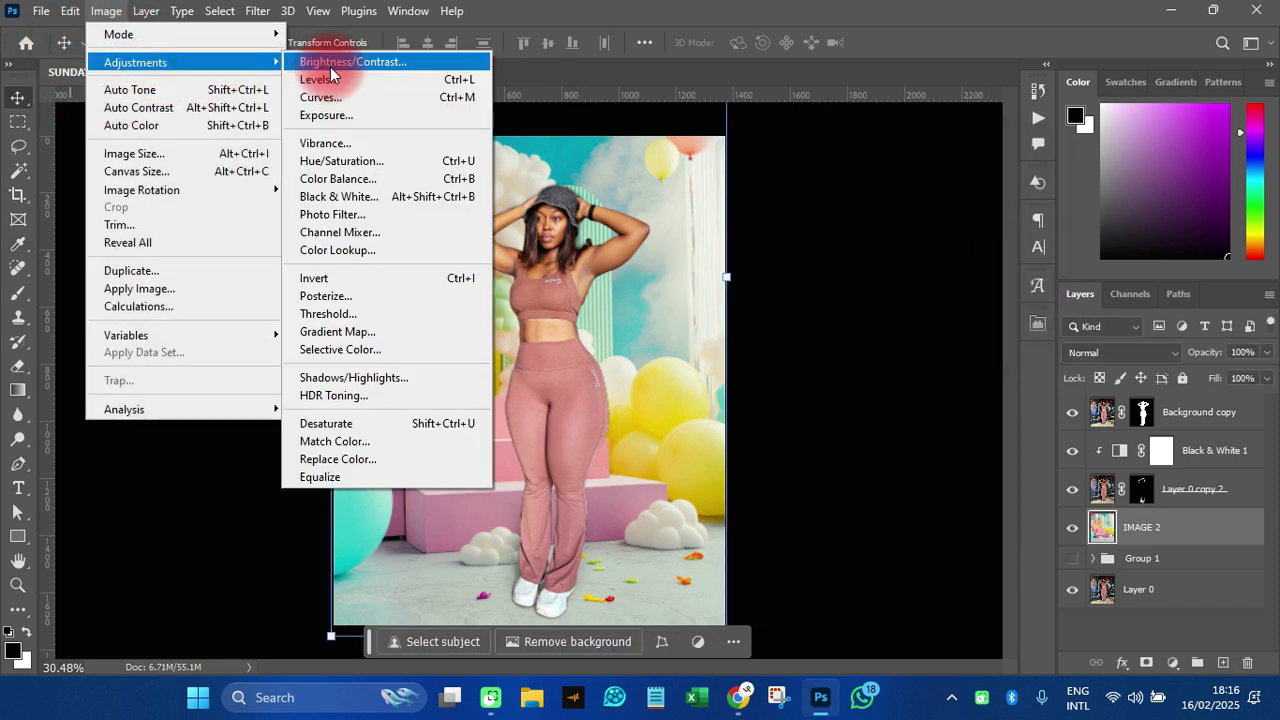
click(324, 145)
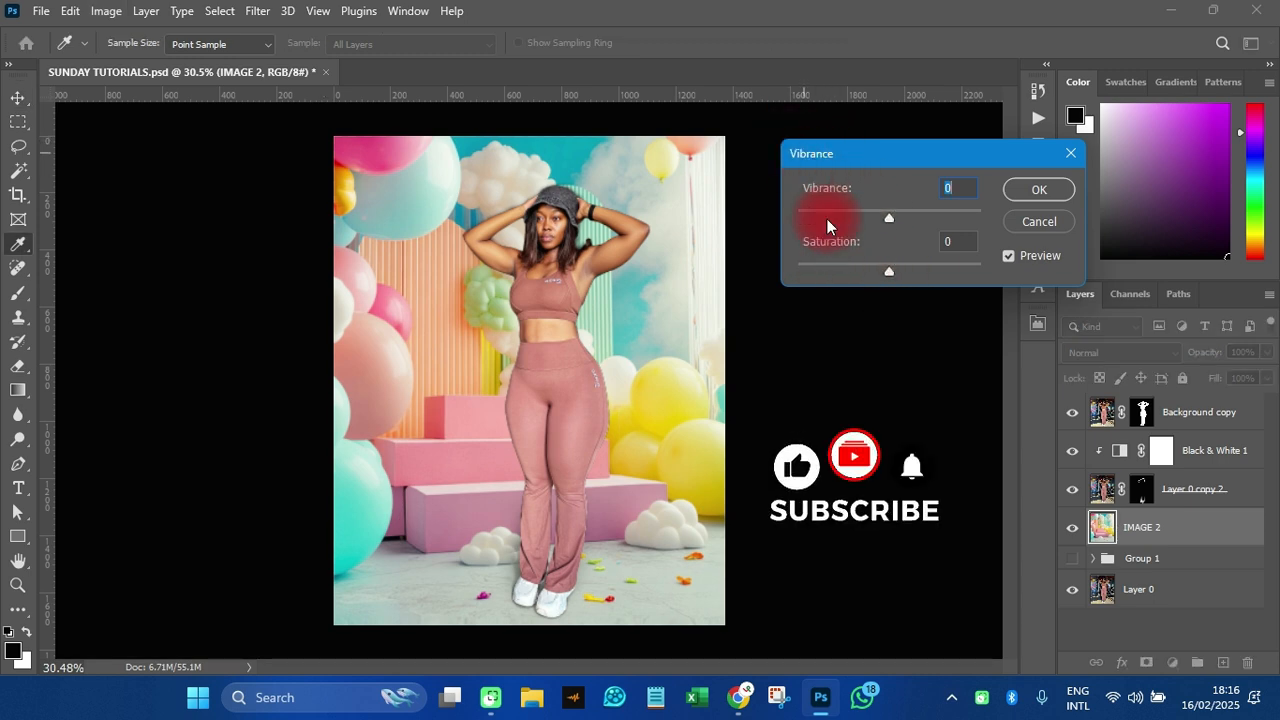
drag(889, 271, 928, 287)
drag(879, 217, 933, 216)
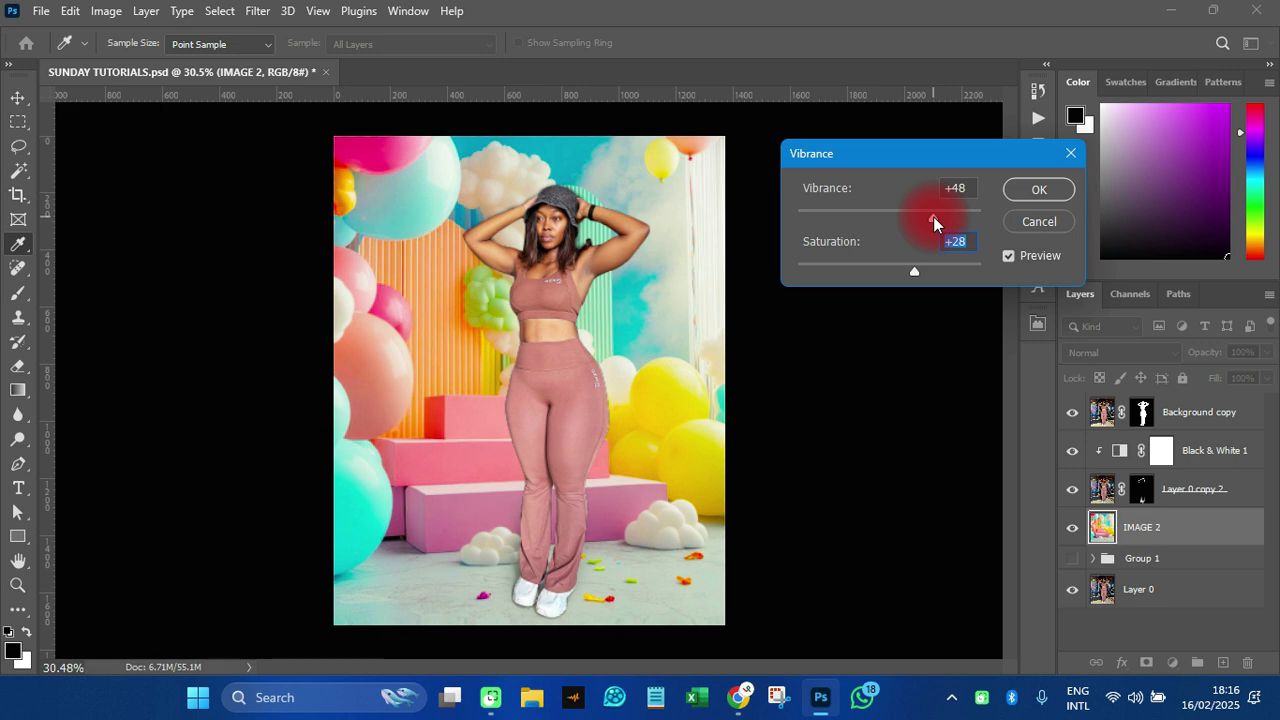
click(1033, 189)
key(v)
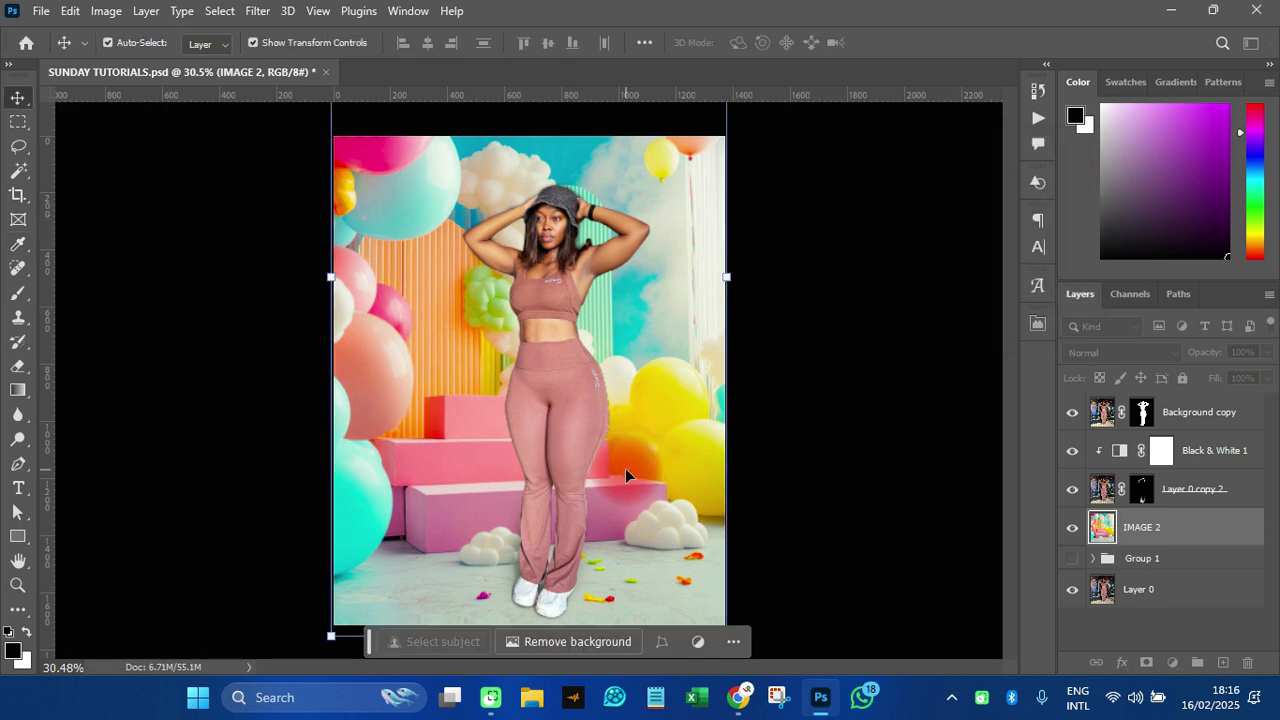
scroll(619, 482, down, 3)
scroll(553, 495, up, 5)
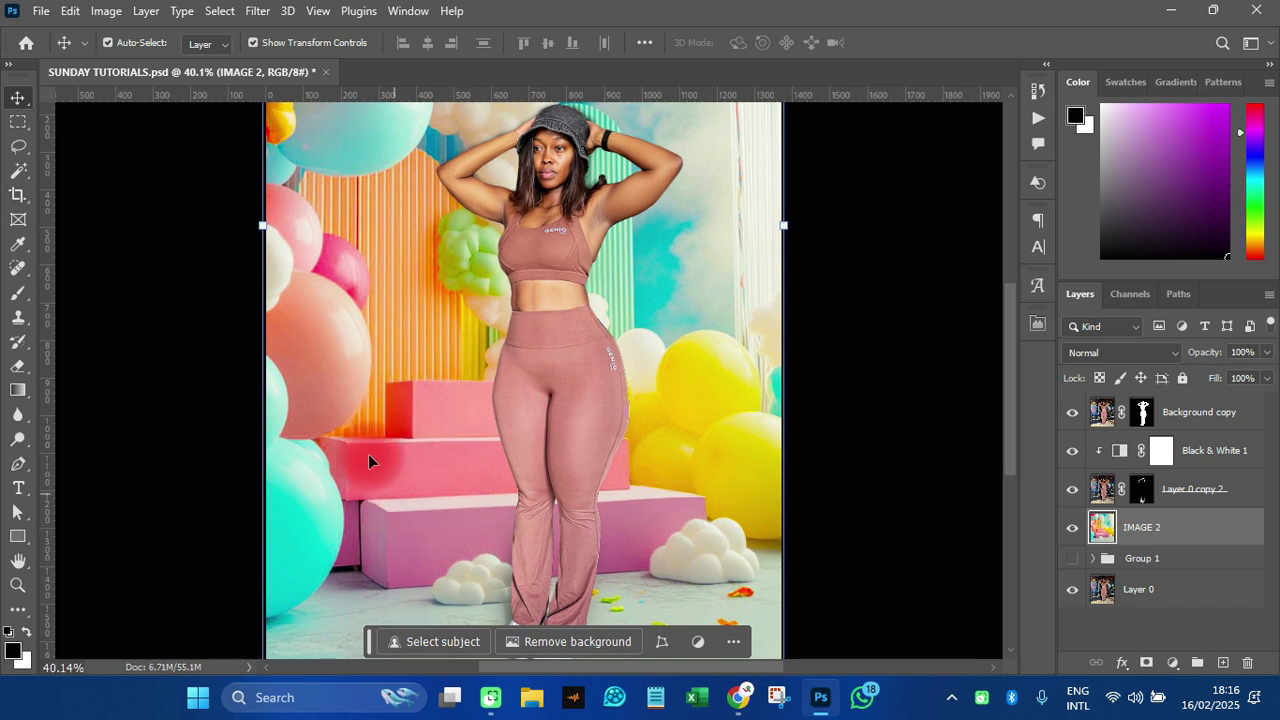
scroll(608, 369, down, 2)
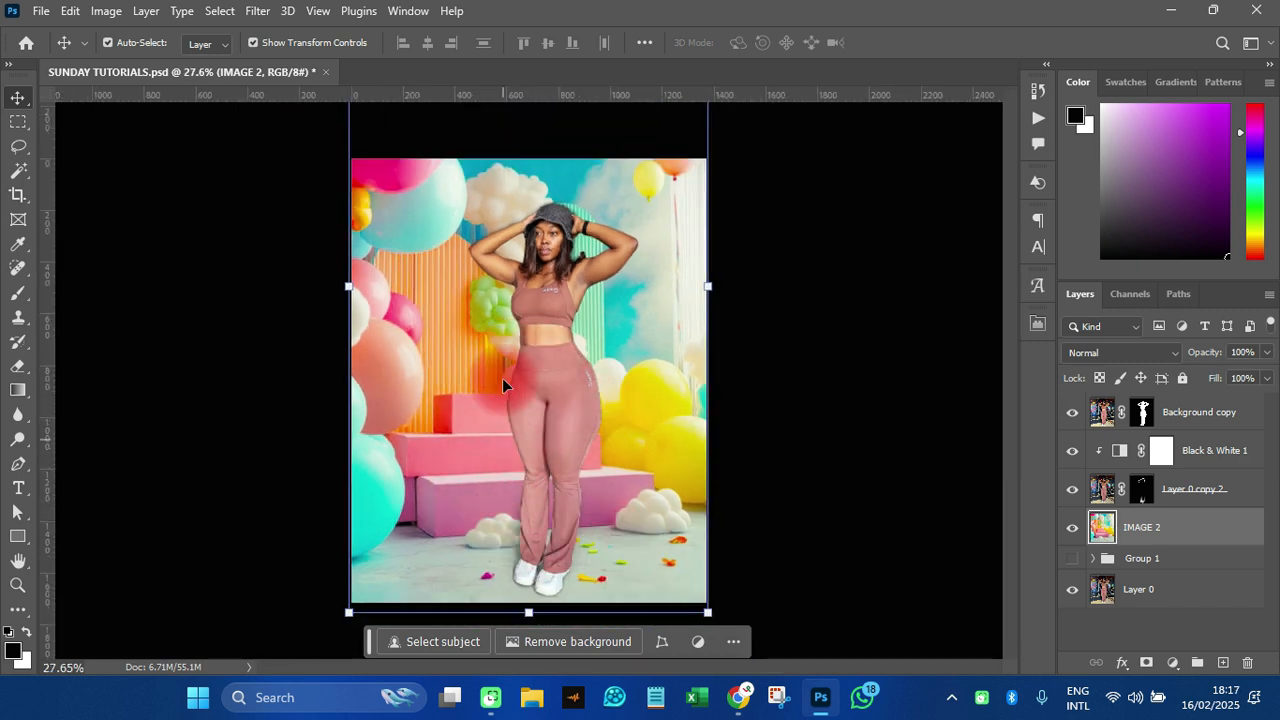
Deselect the IMAGE 2 layer, review the finished balloon composite, and save the document.
click(782, 403)
scroll(491, 410, up, 1)
scroll(491, 410, down, 2)
scroll(491, 408, up, 3)
scroll(491, 408, down, 2)
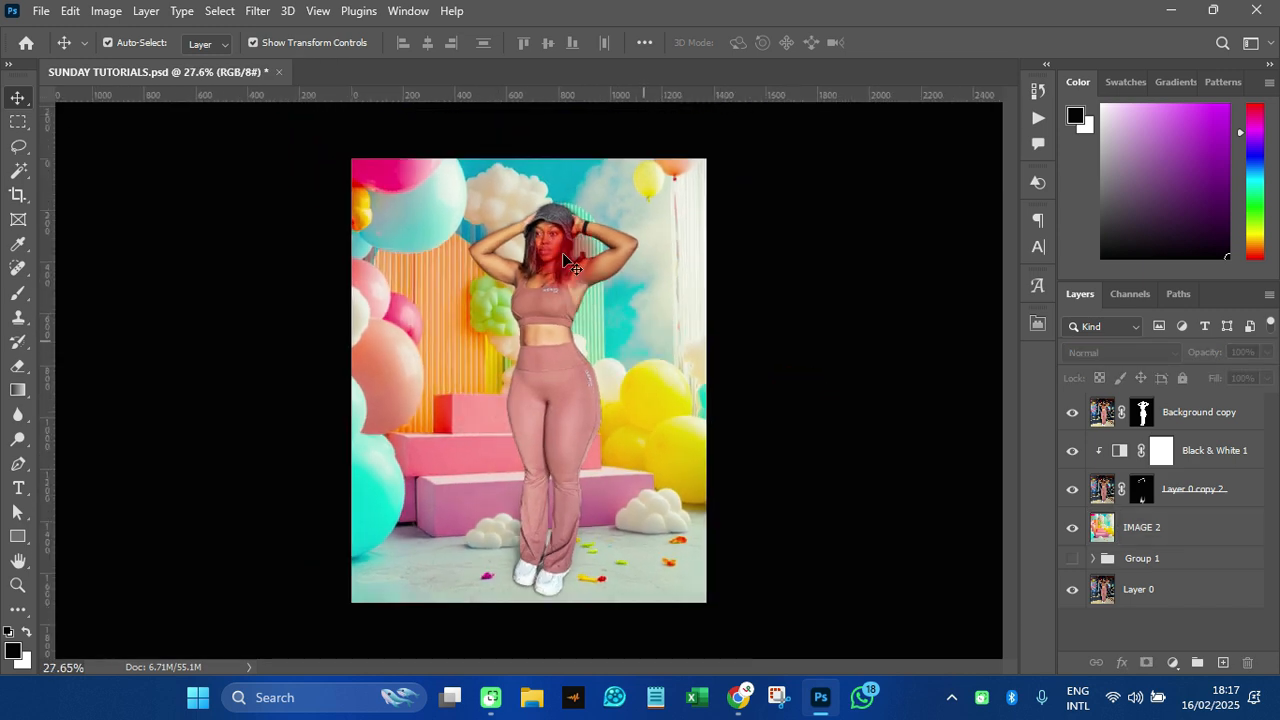
click(776, 408)
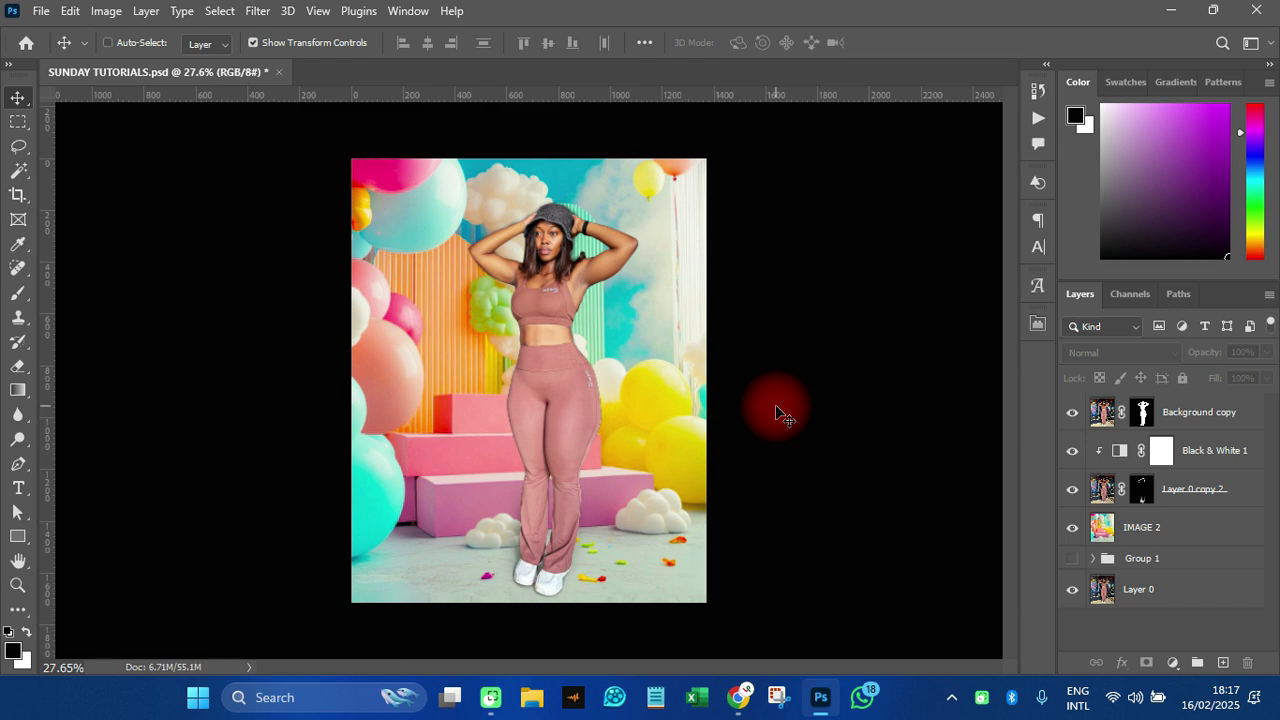
key(ctrl+s)
Group the Layer 0 copy 2, IMAGE 2 and Black & White 1 layers together.
click(1200, 497)
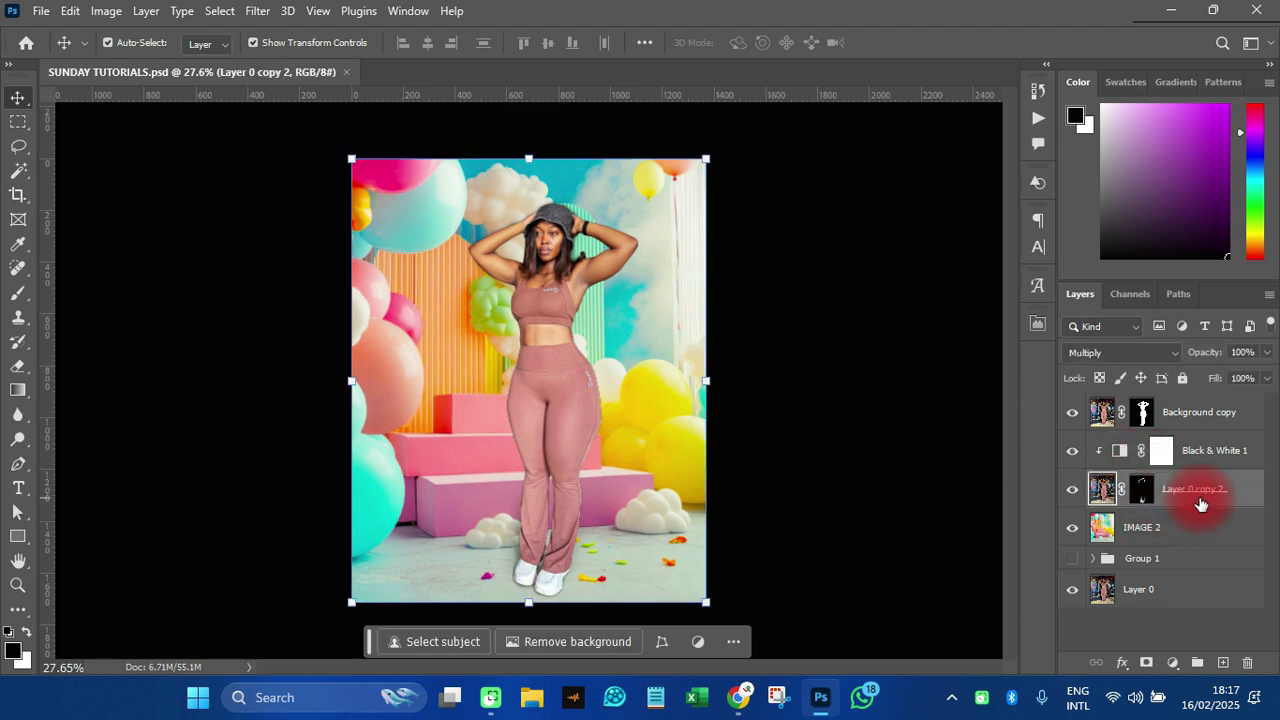
ctrl+click(1143, 535)
ctrl+click(1203, 451)
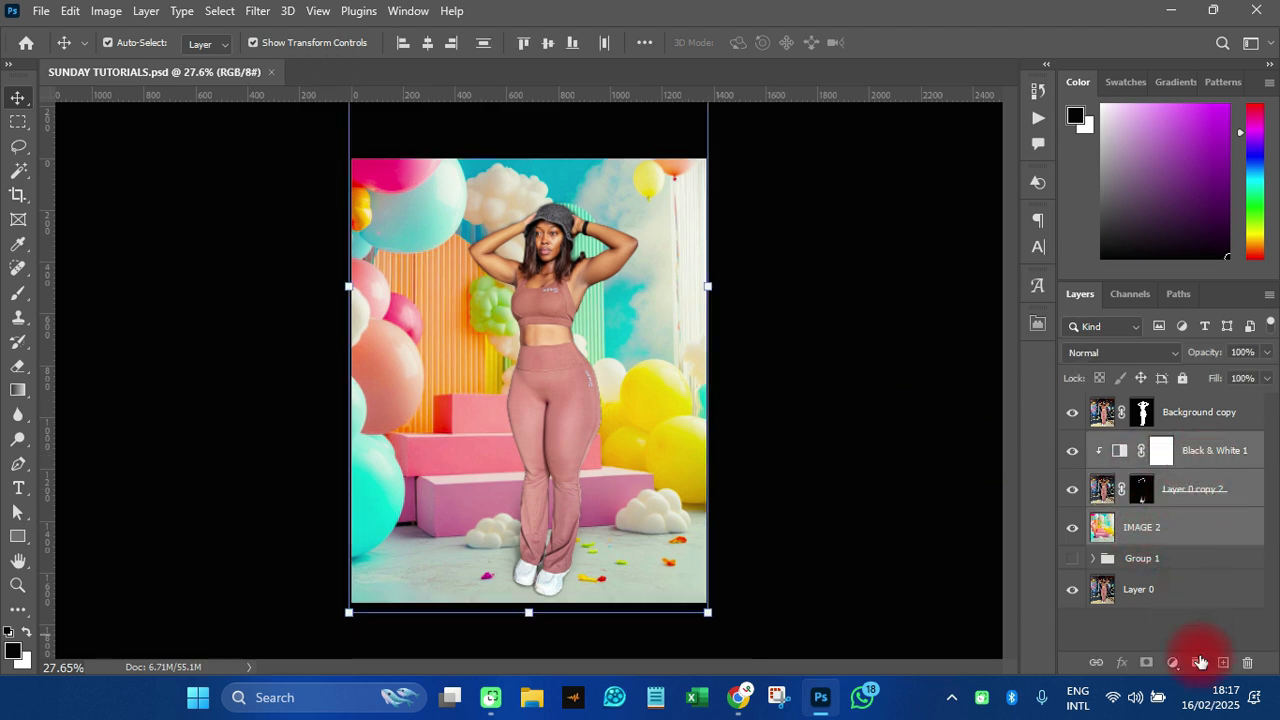
click(1200, 663)
Compare the balloon scene with the original gym photo by toggling Group 2, and leave Group 2 hidden.
click(1072, 443)
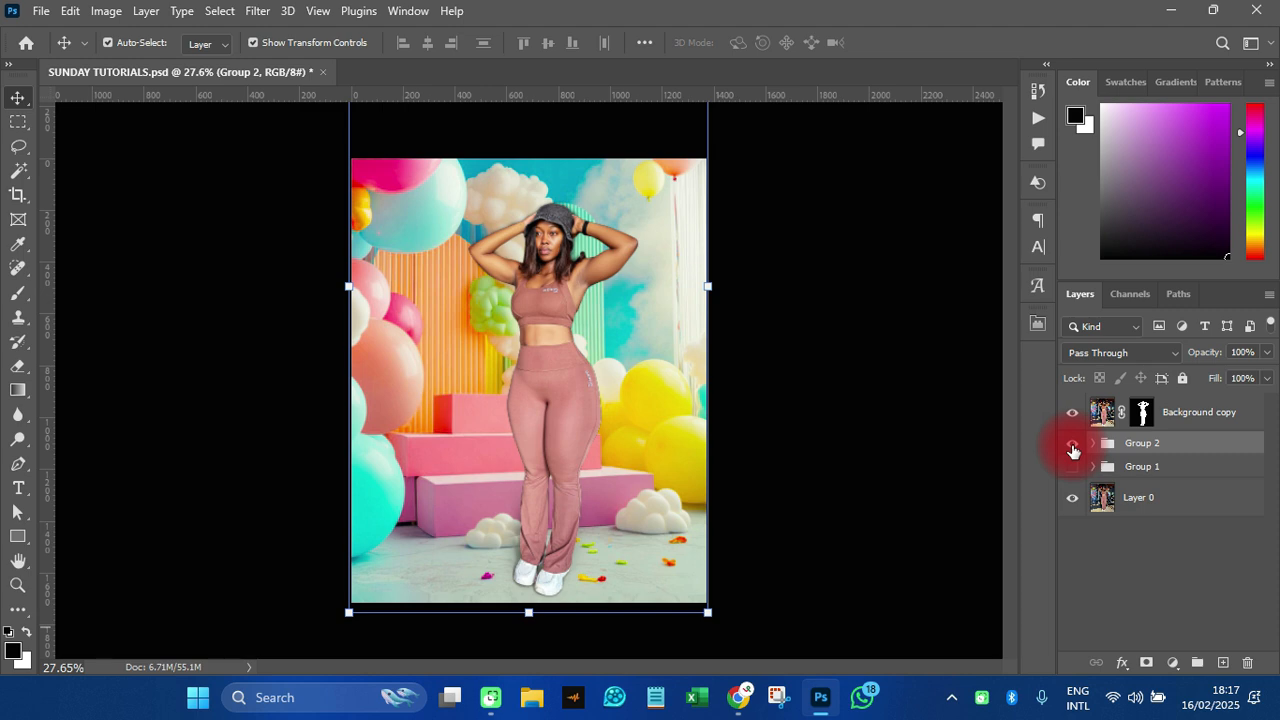
click(1072, 445)
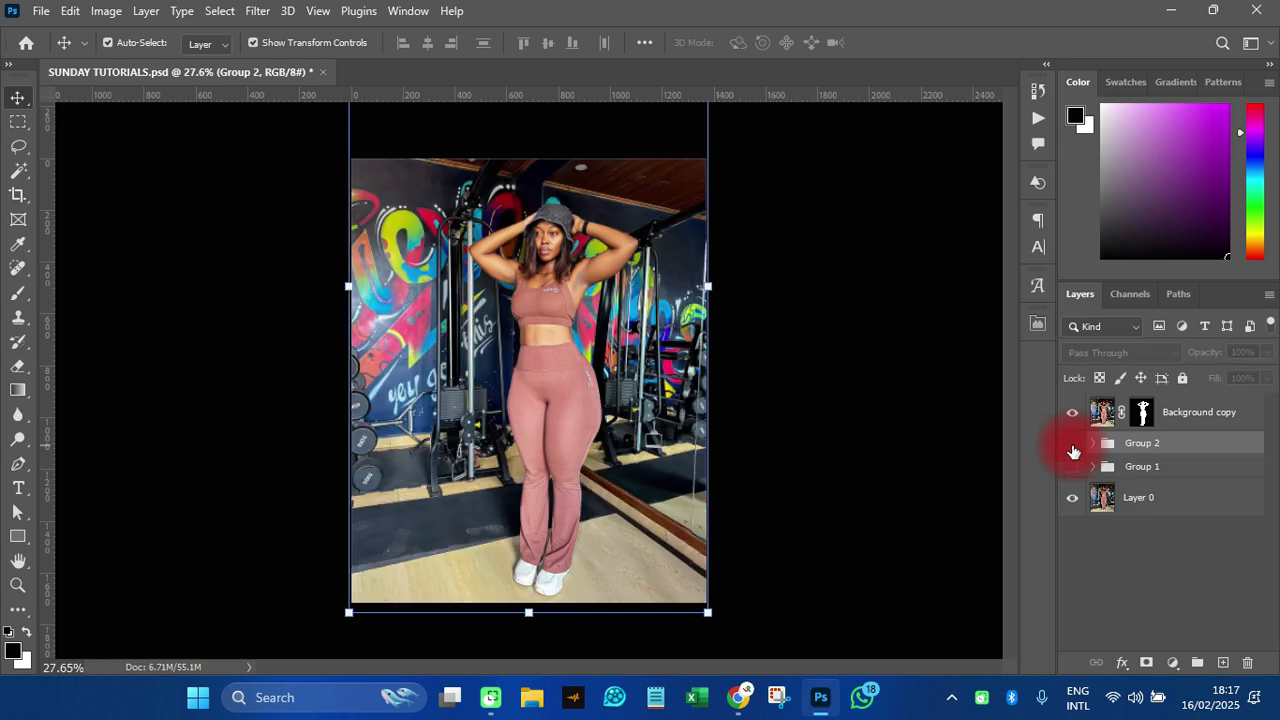
click(1072, 446)
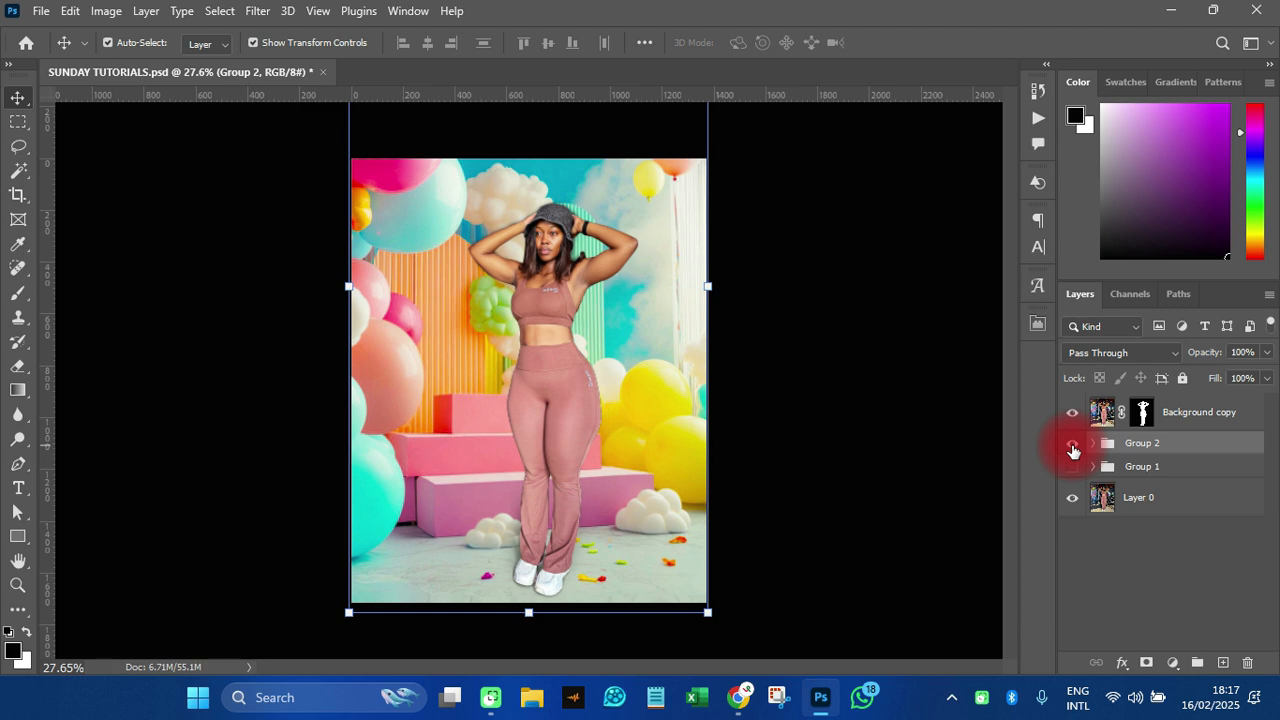
click(1072, 445)
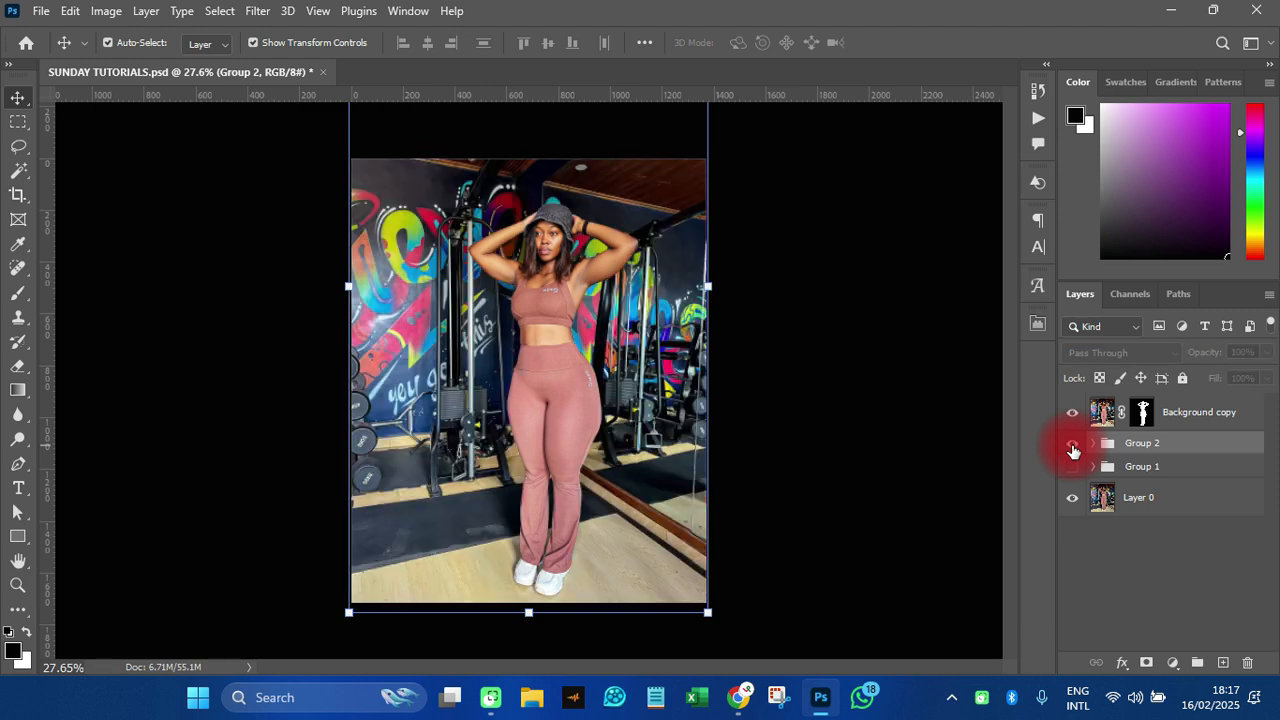
click(1072, 445)
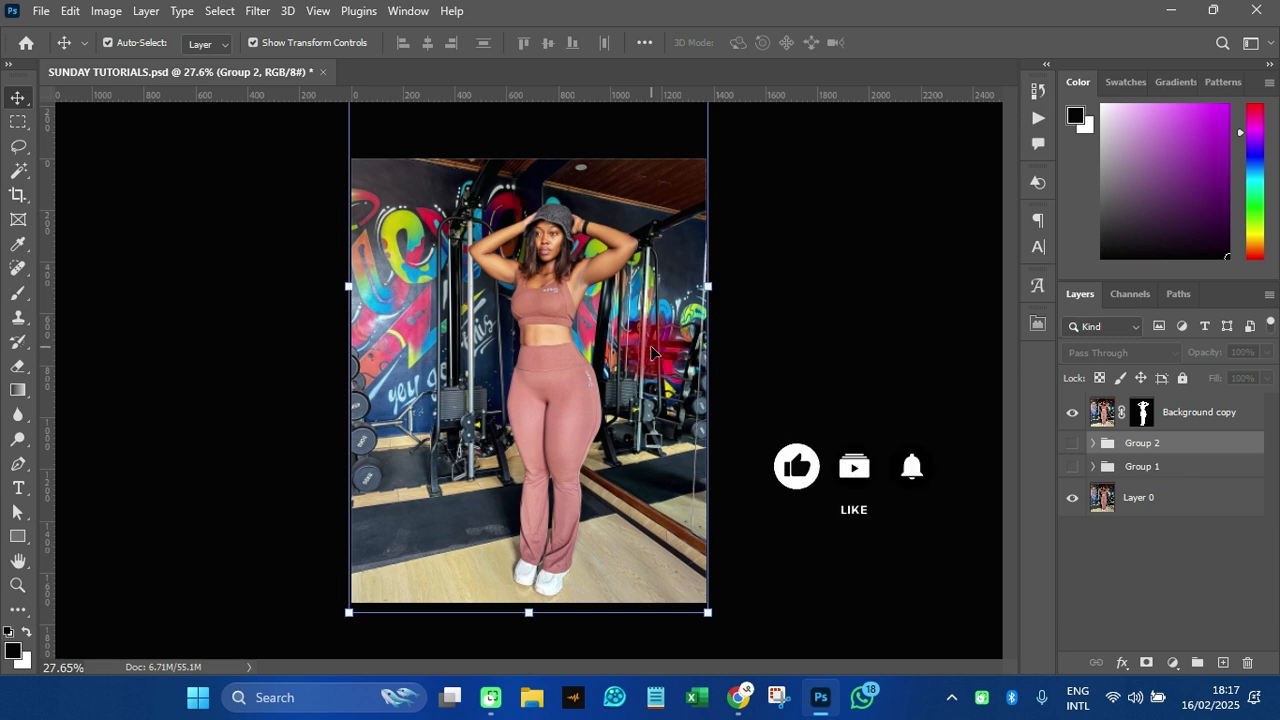
Apply a Gaussian Blur with a radius of 4.6 pixels to the gym background on Layer 0.
click(1140, 505)
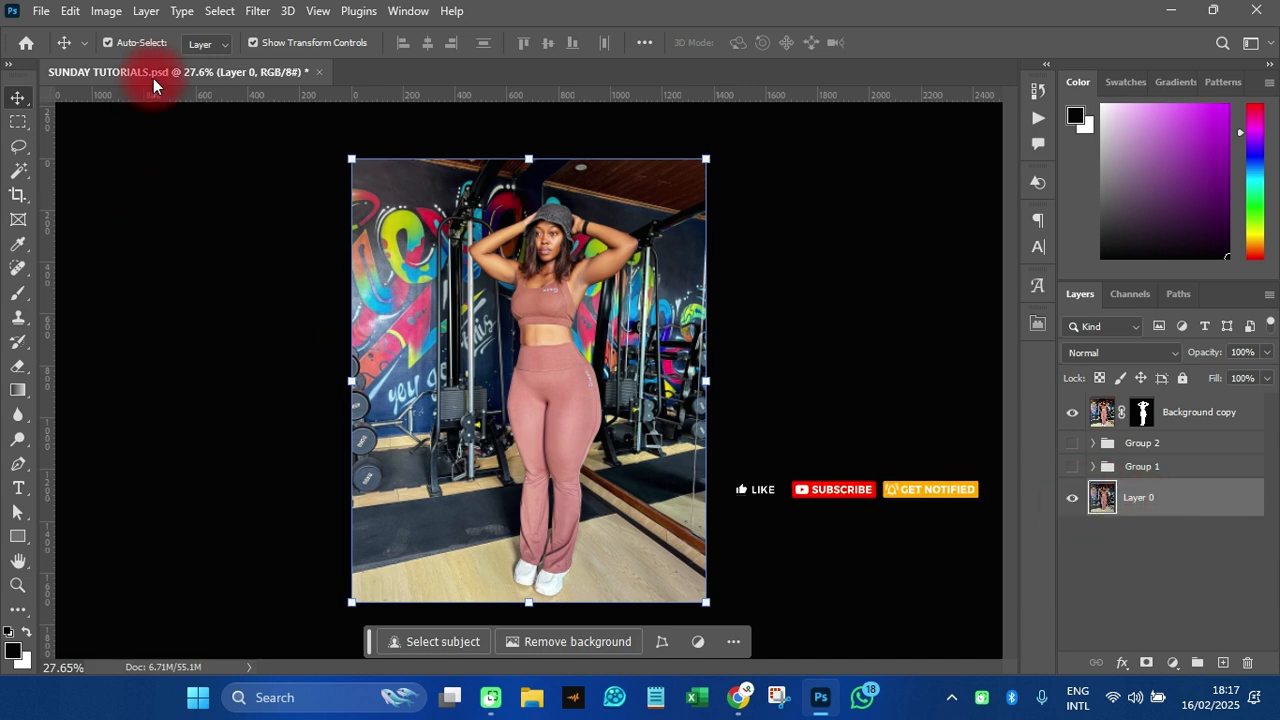
click(256, 13)
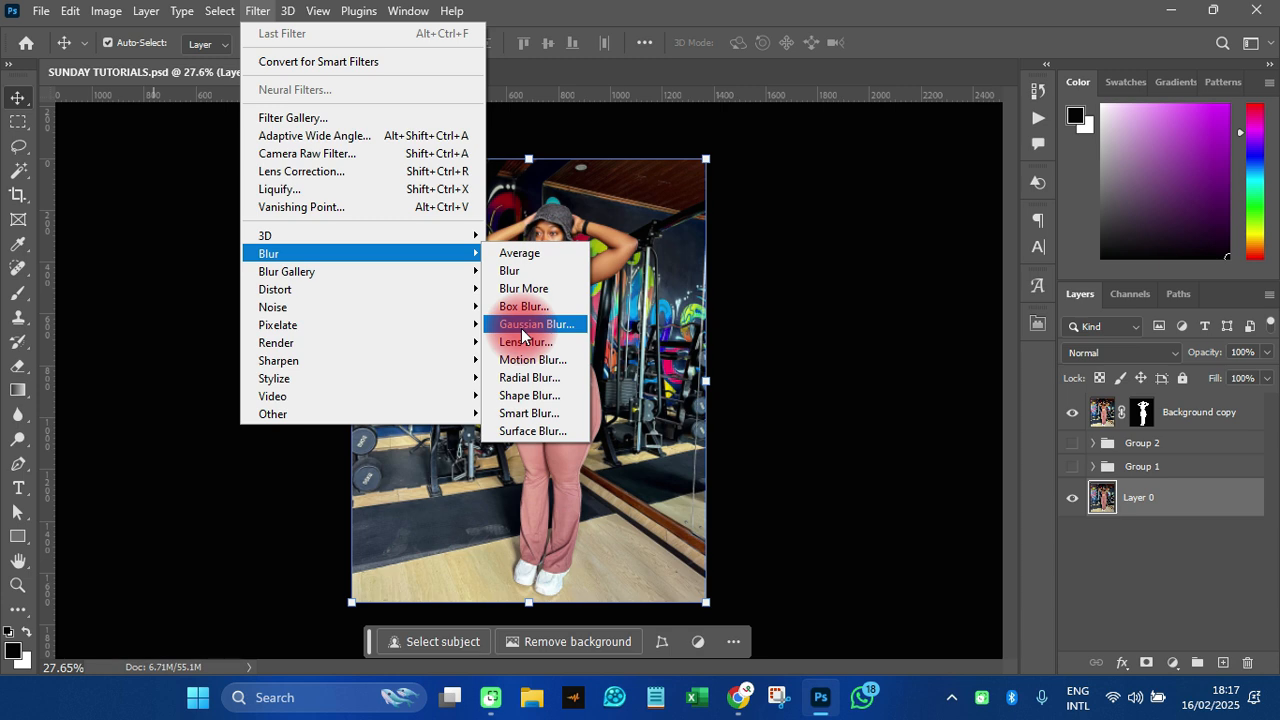
click(521, 326)
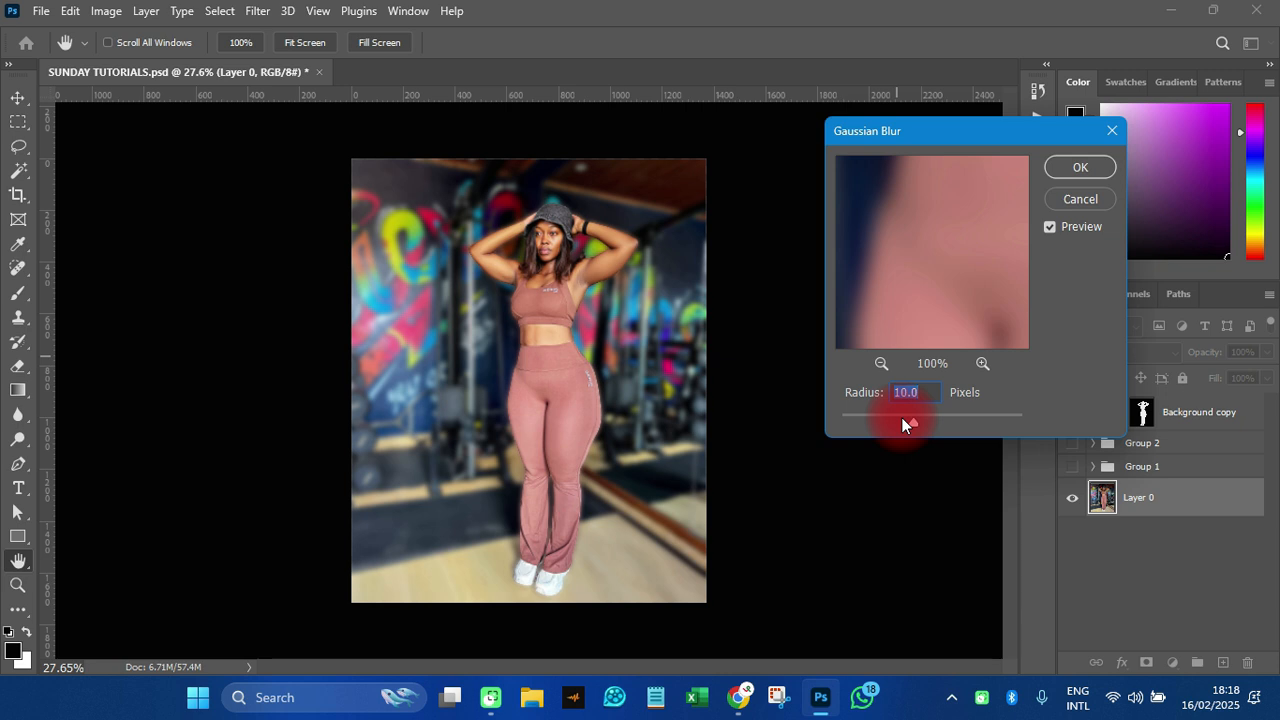
click(902, 418)
click(887, 418)
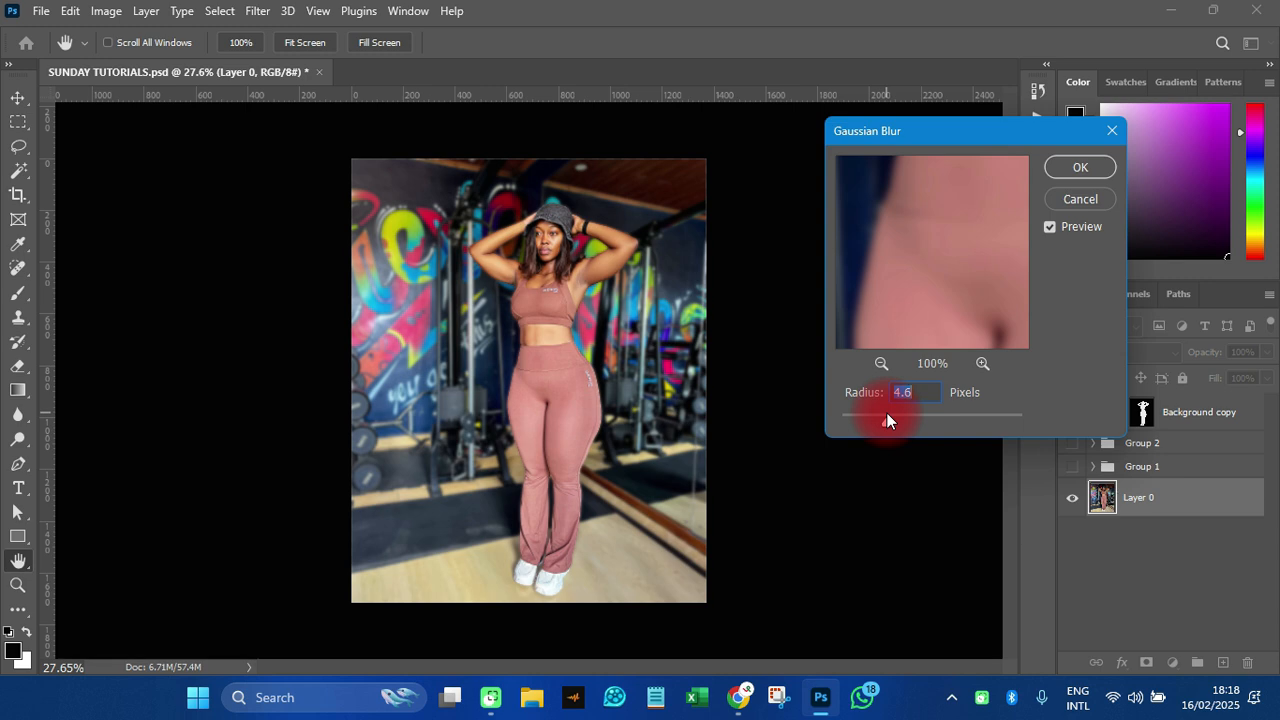
click(1078, 166)
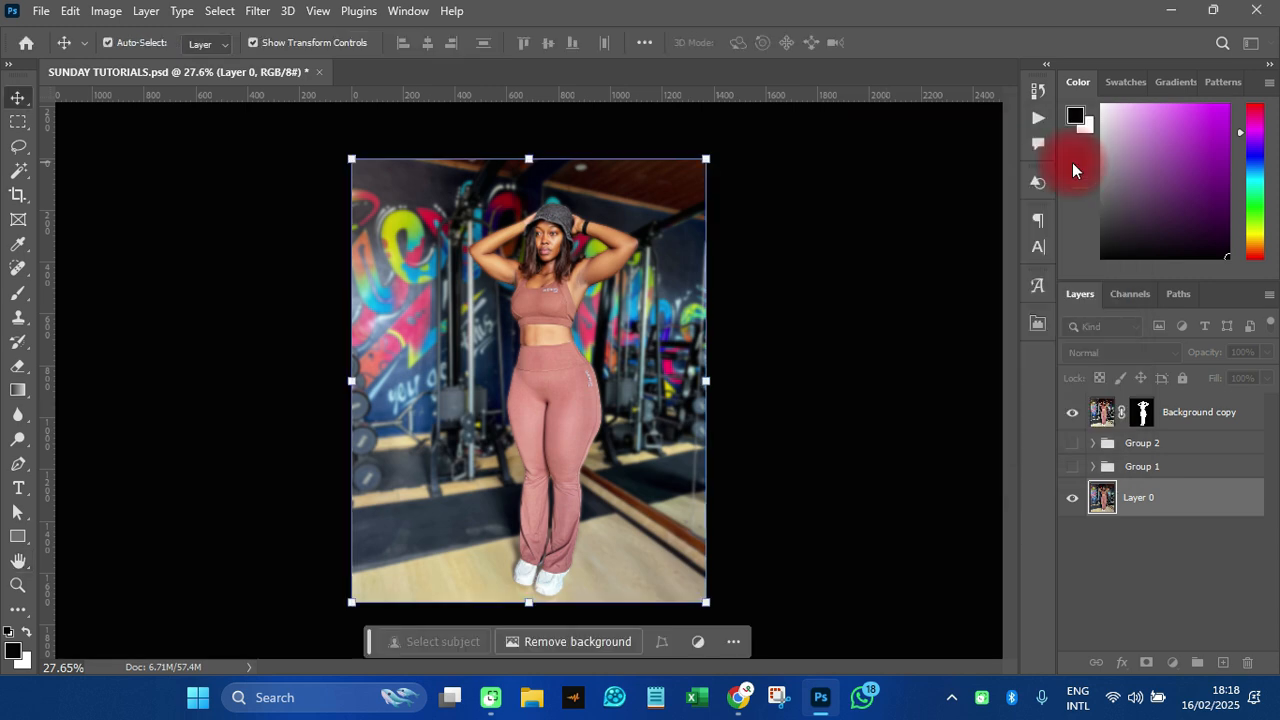
Expand Group 1 and move its masked Layer 0 copy out of the group, directly above Layer 0.
click(1094, 466)
drag(1196, 503, 1190, 556)
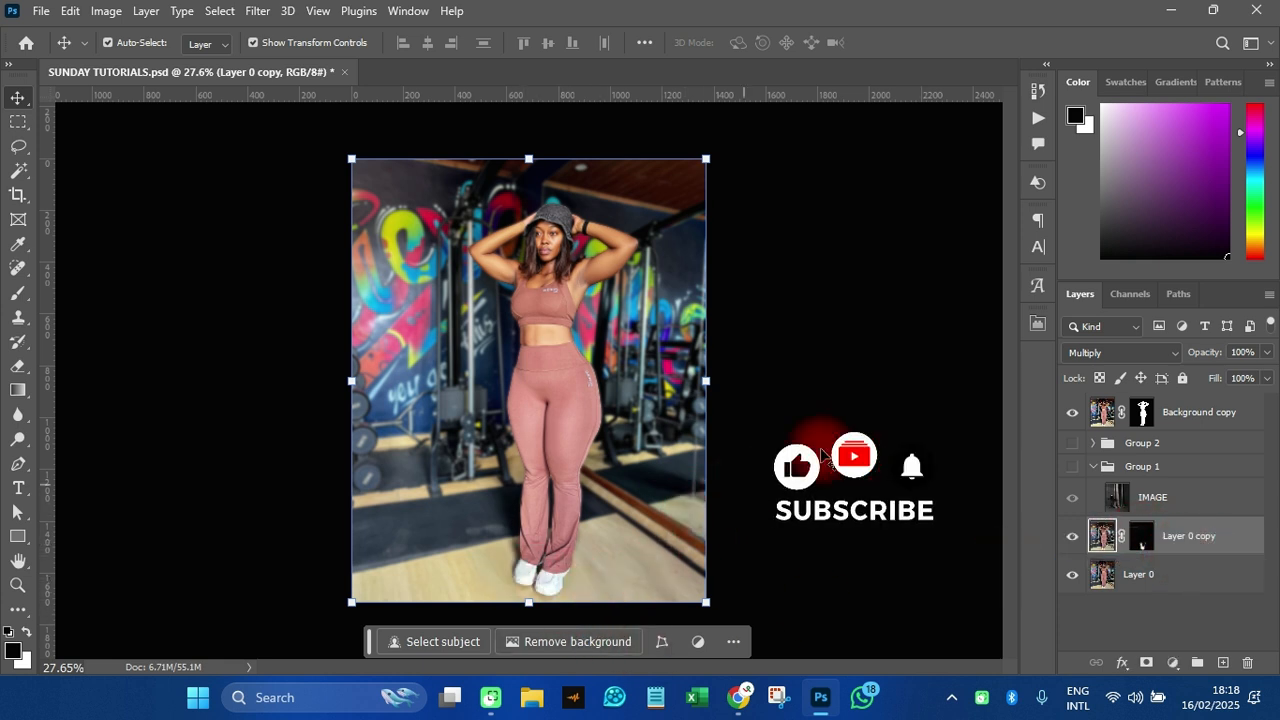
Examine the floor around the woman's shoes with the Layer 0 copy shadow layer hidden and shown.
click(1069, 539)
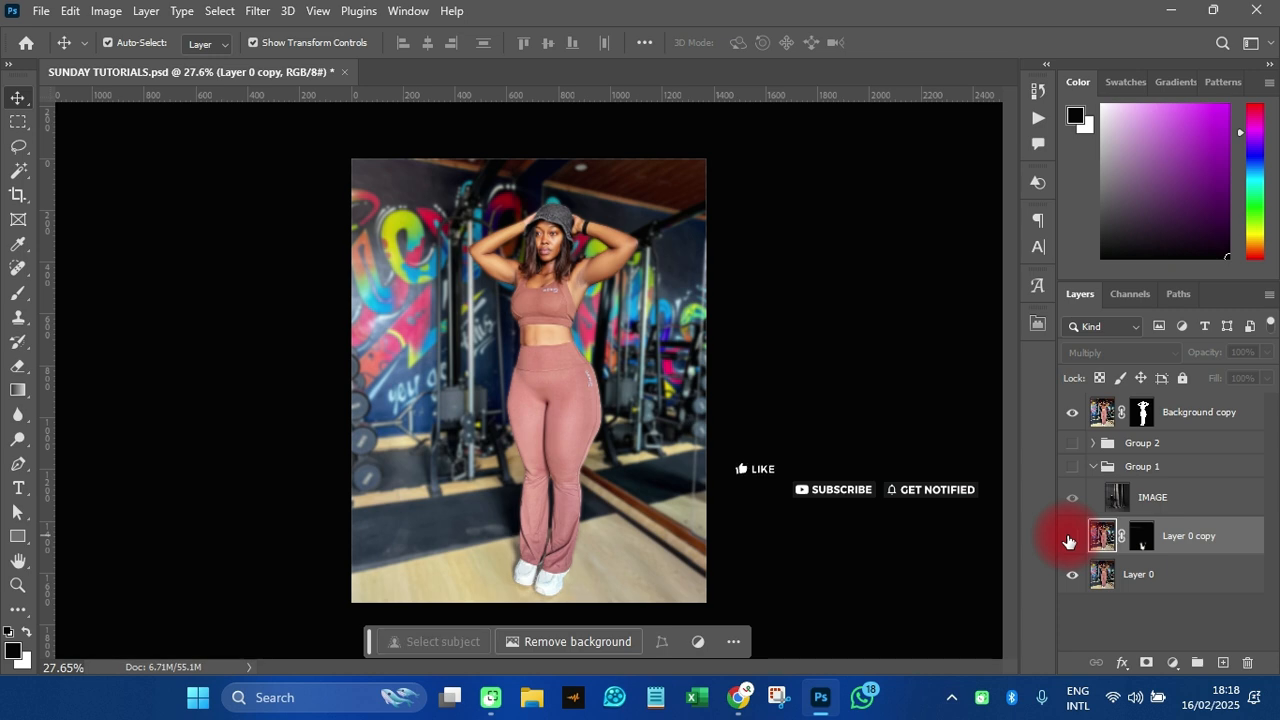
click(1069, 539)
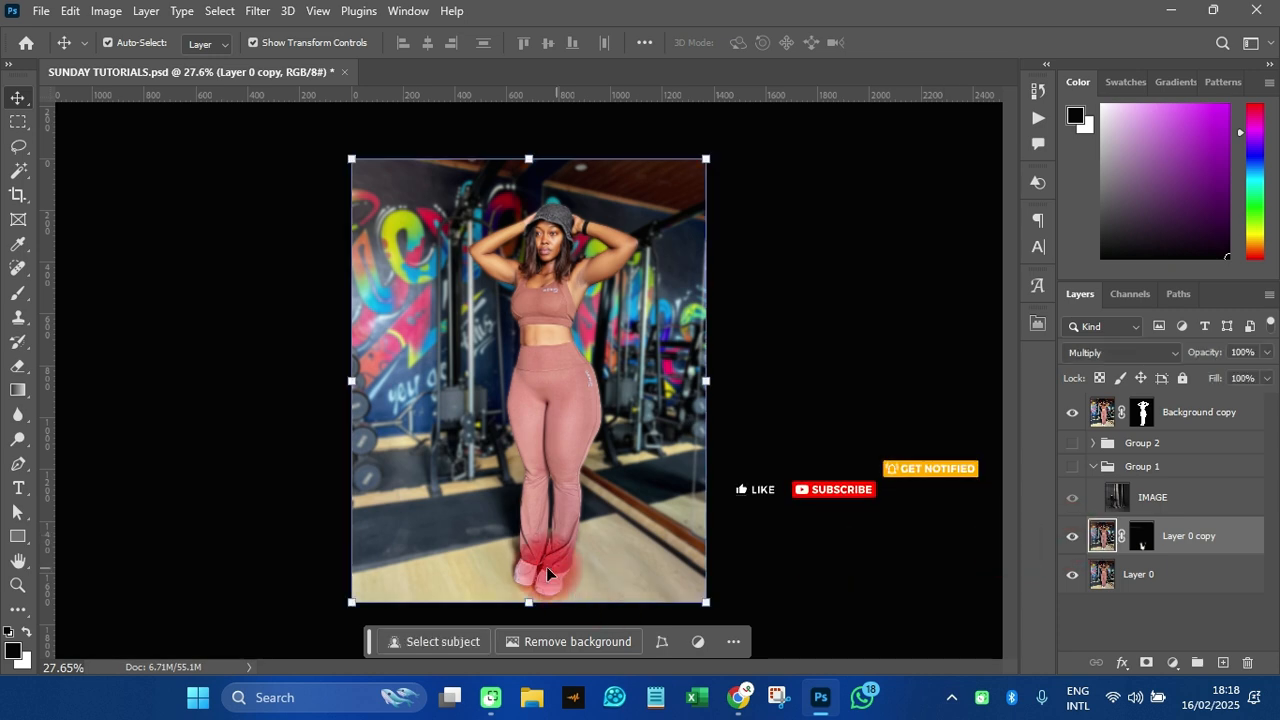
scroll(550, 566, up, 5)
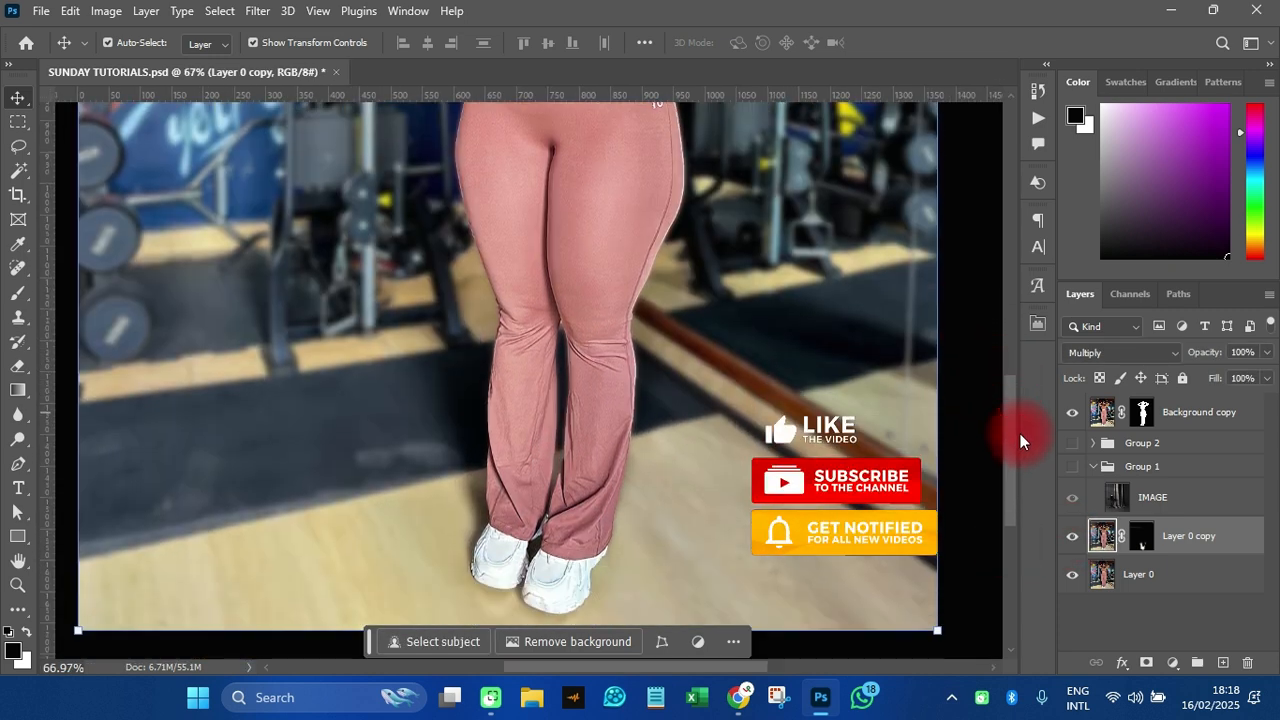
scroll(1013, 440, down, 3)
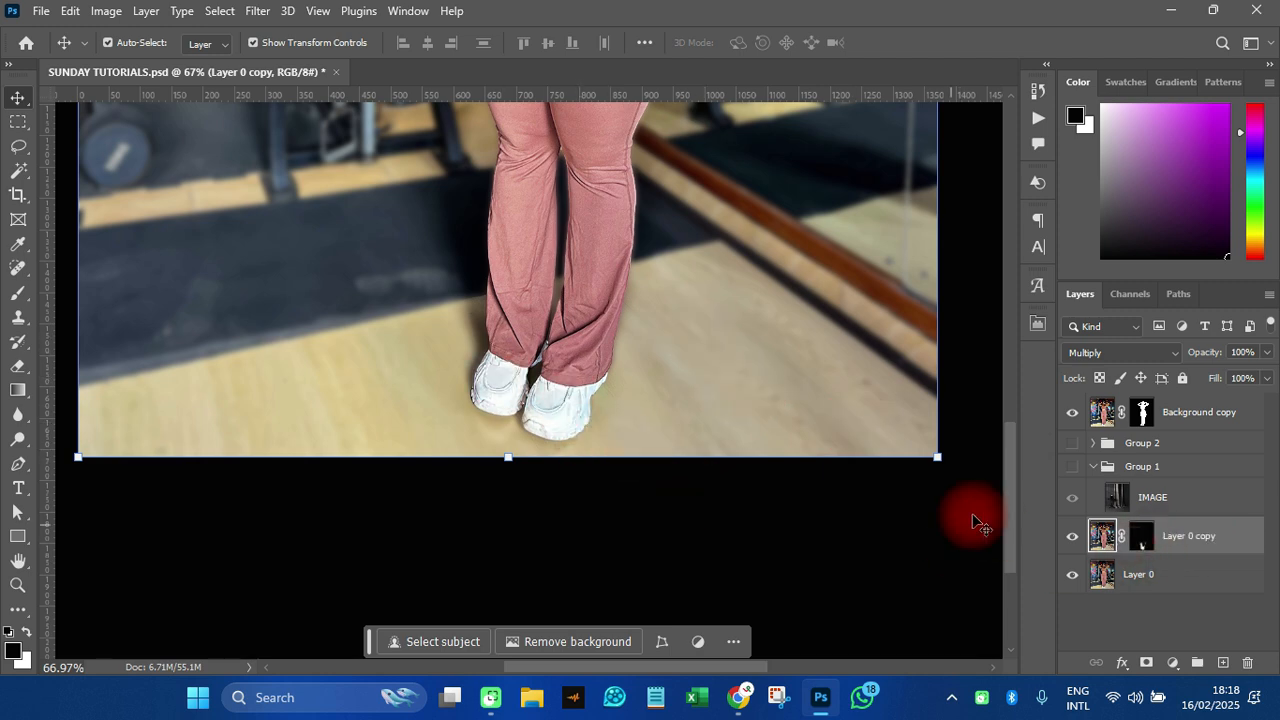
click(1075, 540)
click(1073, 538)
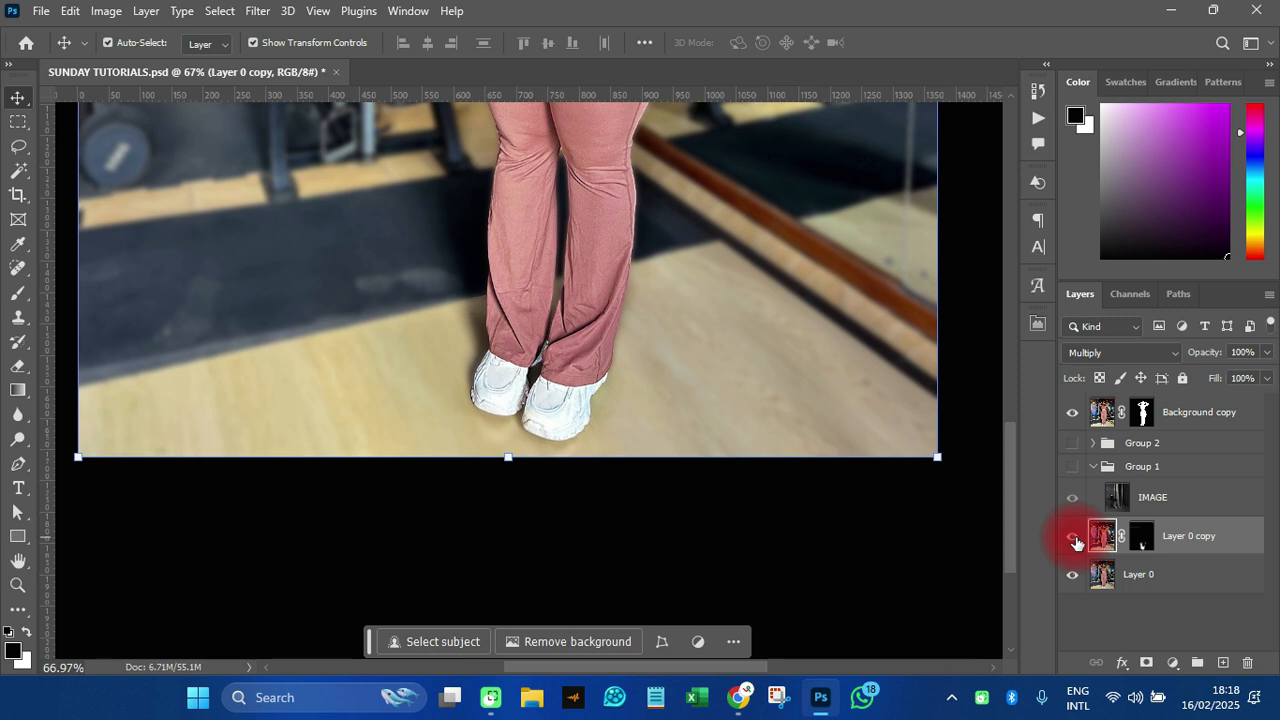
scroll(566, 566, down, 2)
scroll(566, 566, down, 3)
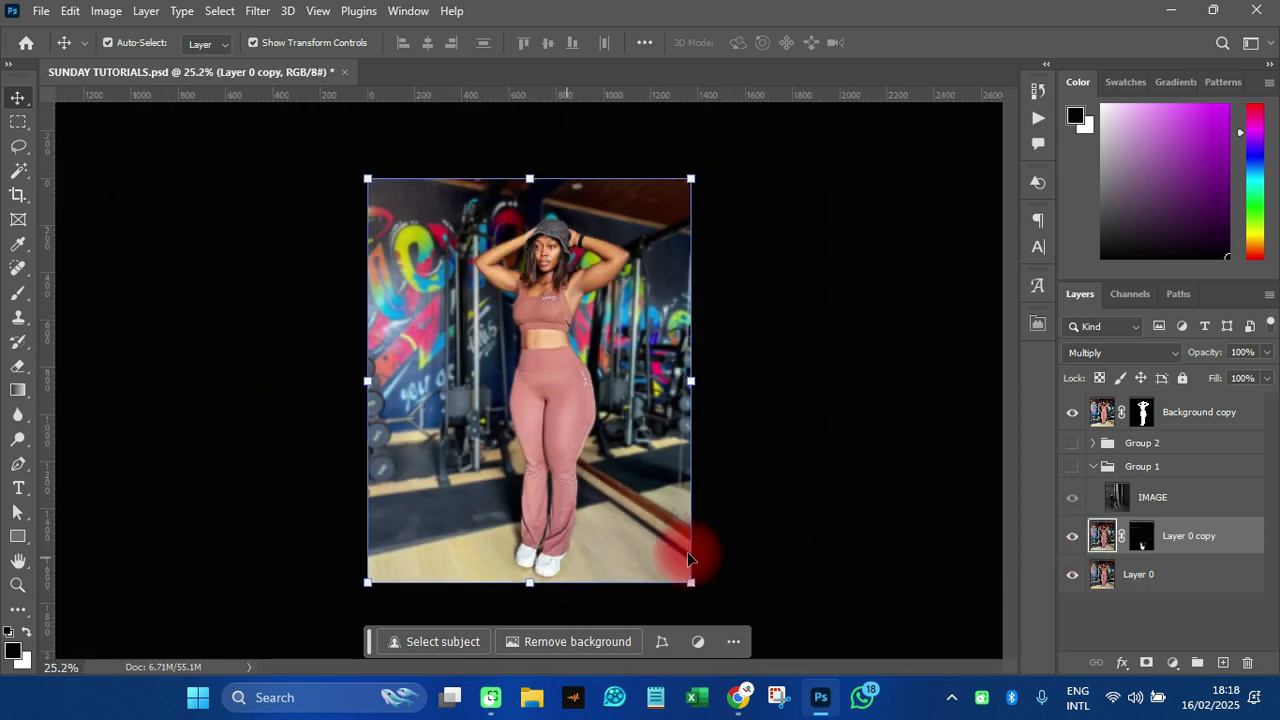
Start a Hue/Saturation adjustment on the Layer 0 gym background and turn on Colorize.
click(1140, 575)
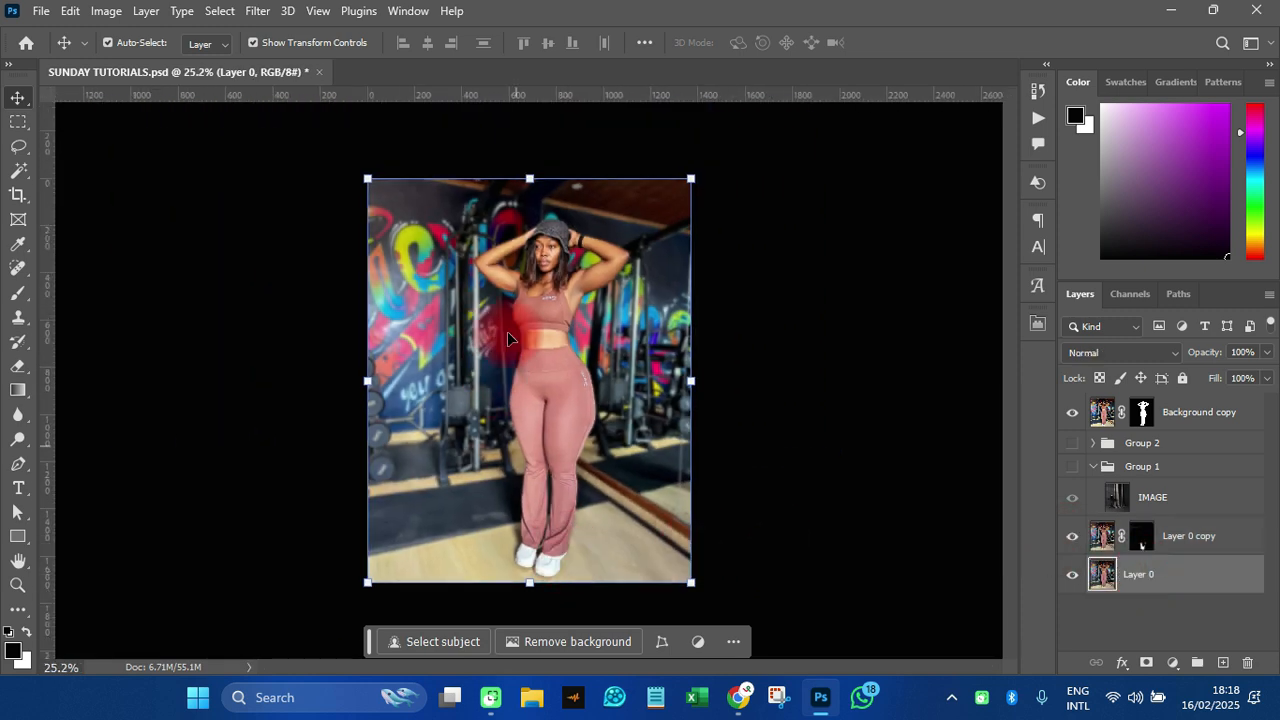
click(556, 432)
click(408, 385)
click(583, 396)
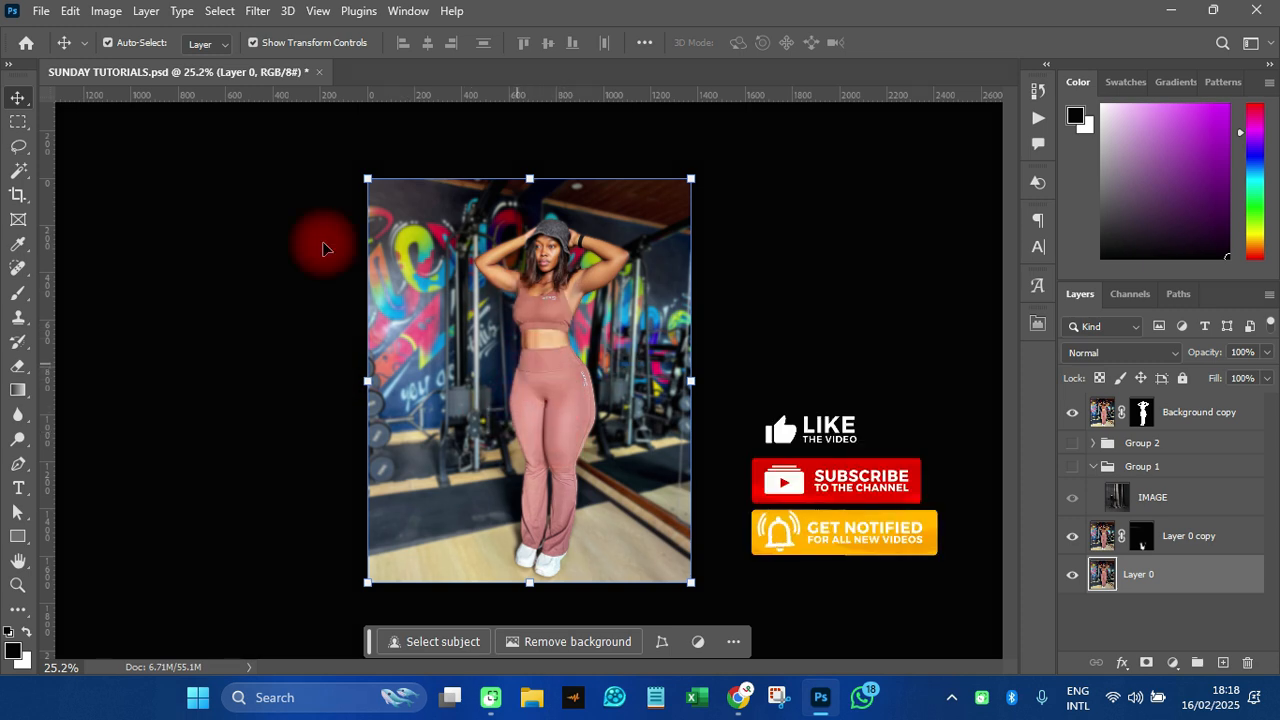
click(106, 11)
mouse_move(153, 72)
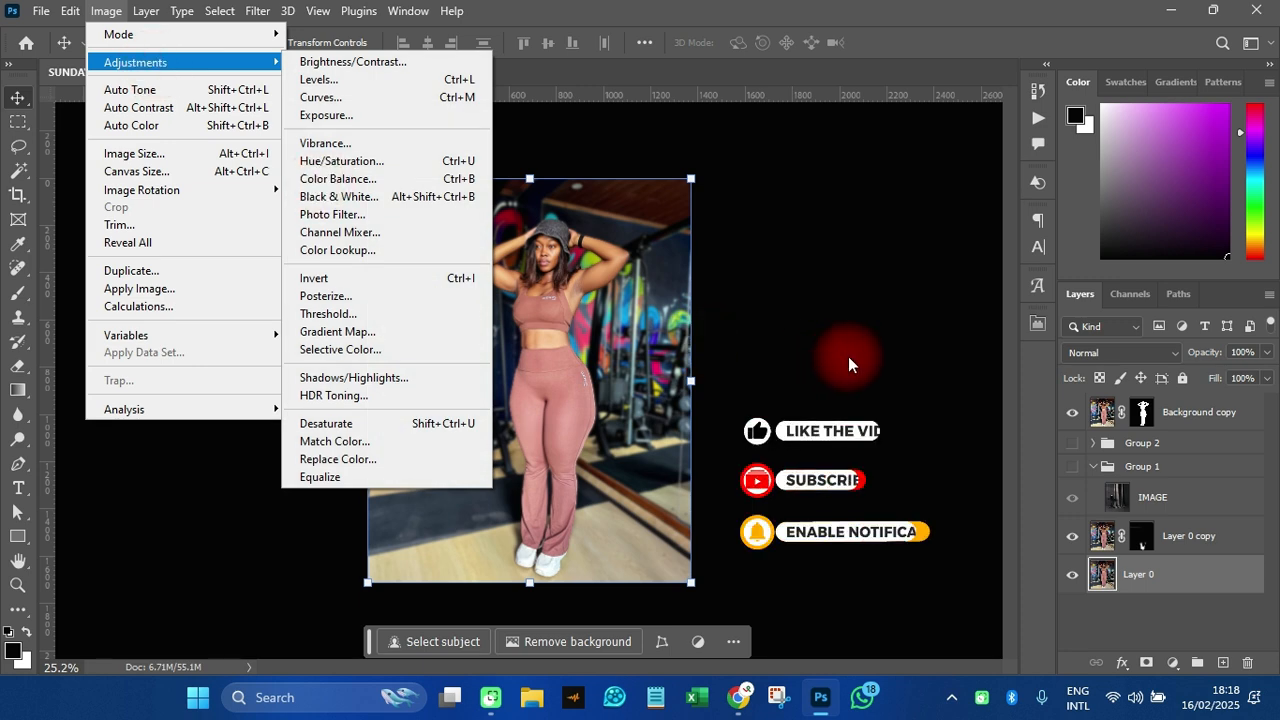
click(843, 358)
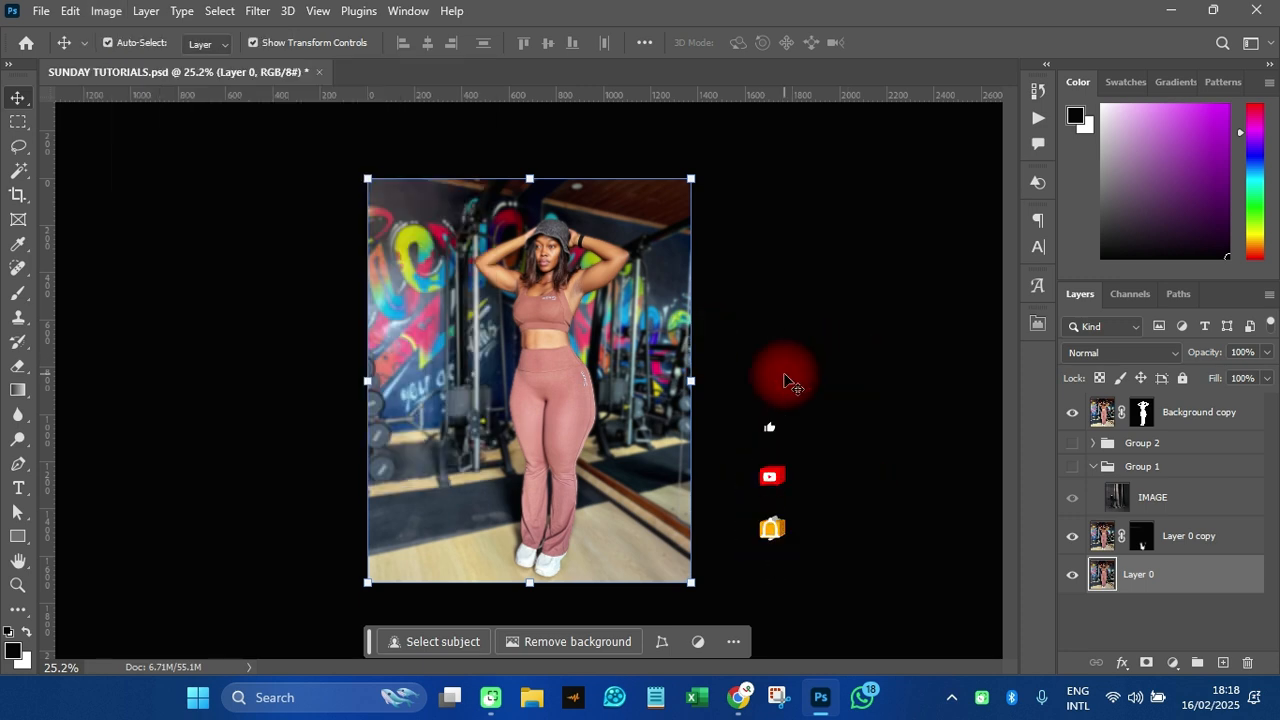
key(ctrl+u)
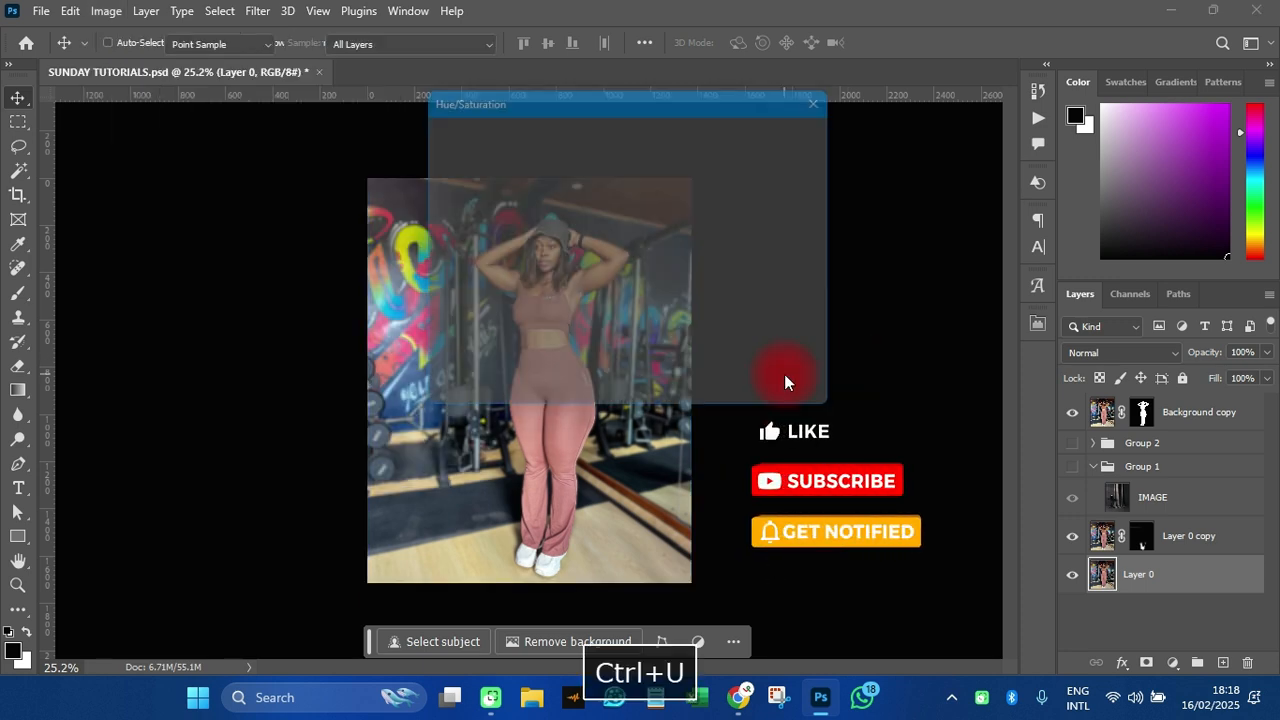
drag(580, 105, 901, 163)
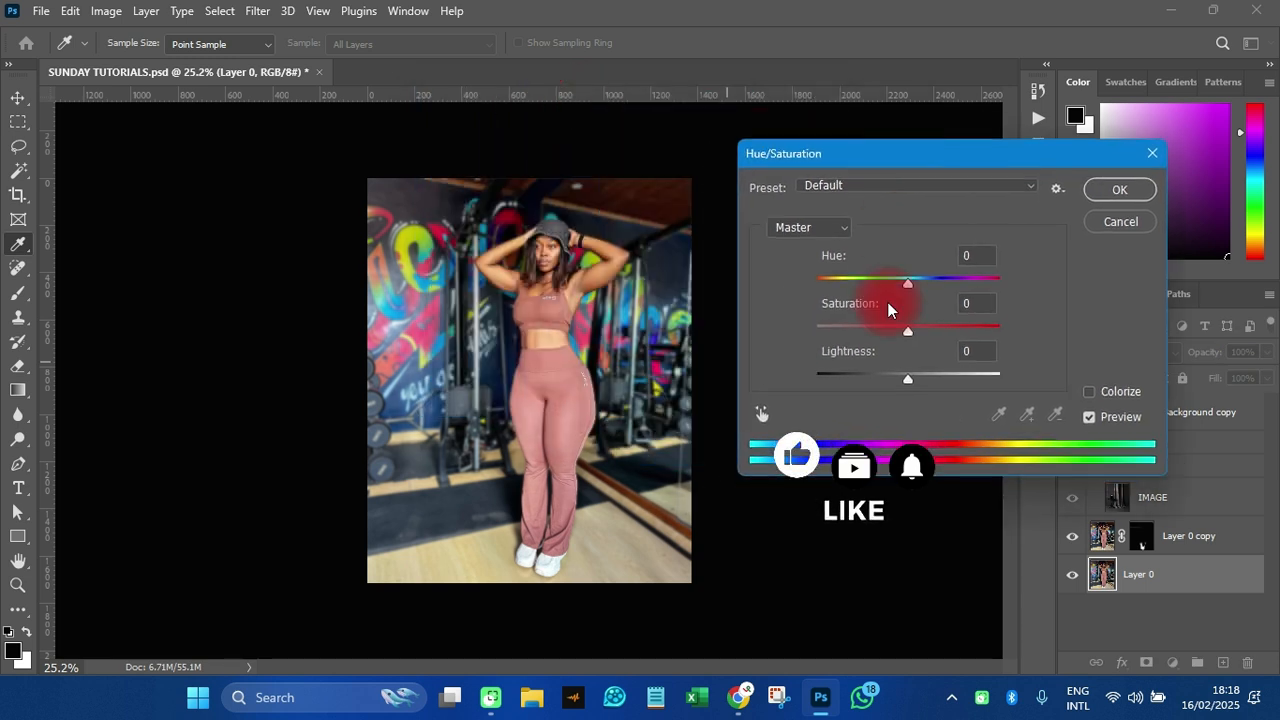
click(1110, 395)
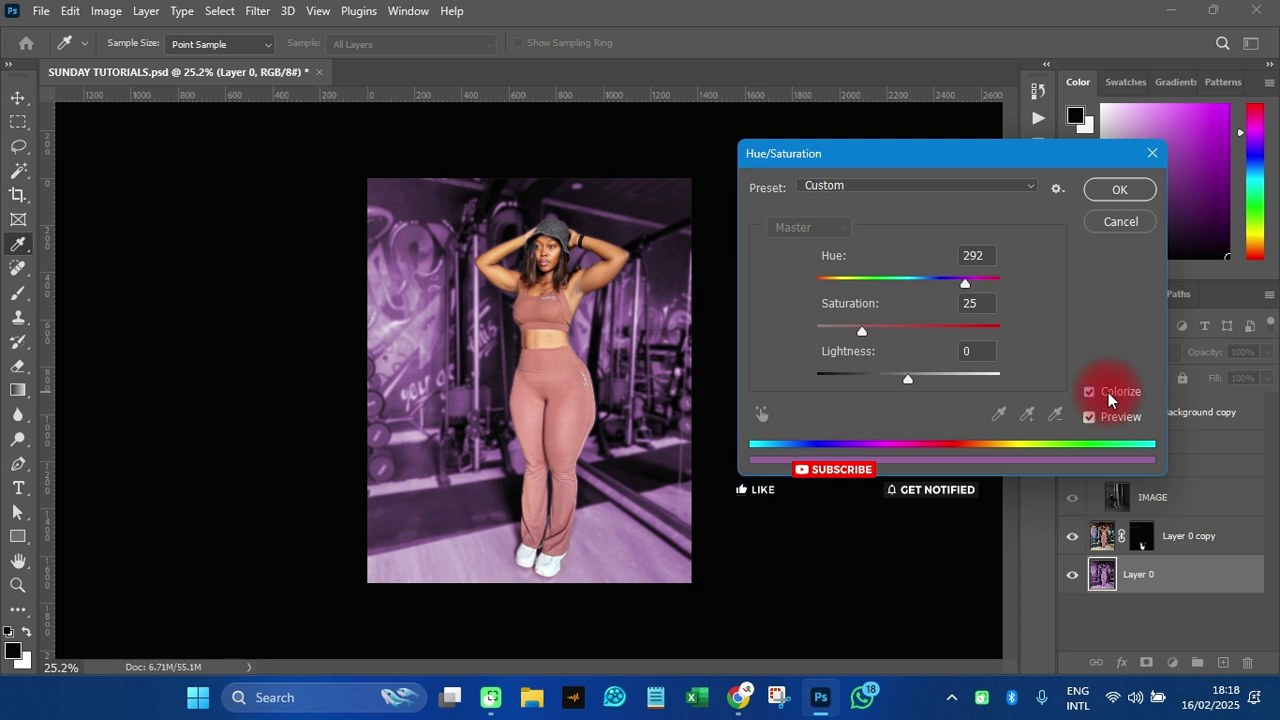
Try background tints at hue 0 and 176, with the saturation at 0 and 90.
drag(955, 283, 814, 288)
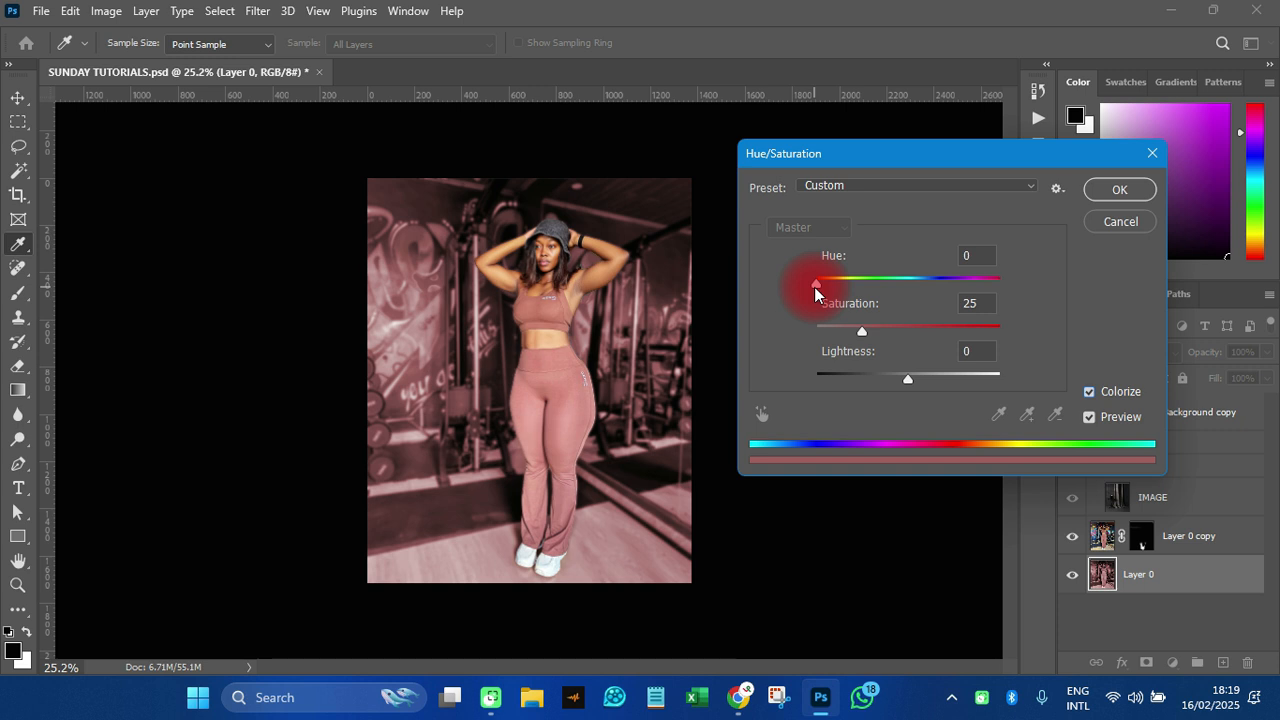
drag(815, 286, 907, 284)
click(856, 335)
drag(864, 335, 751, 339)
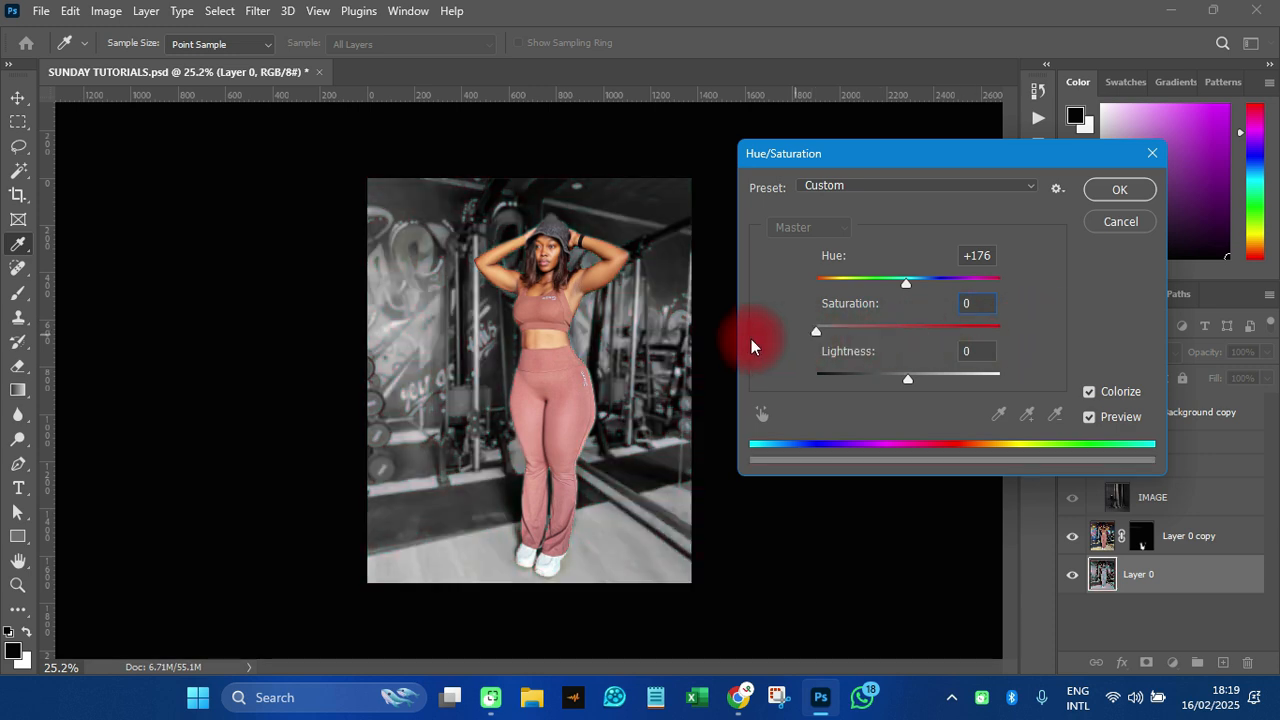
drag(751, 339, 982, 329)
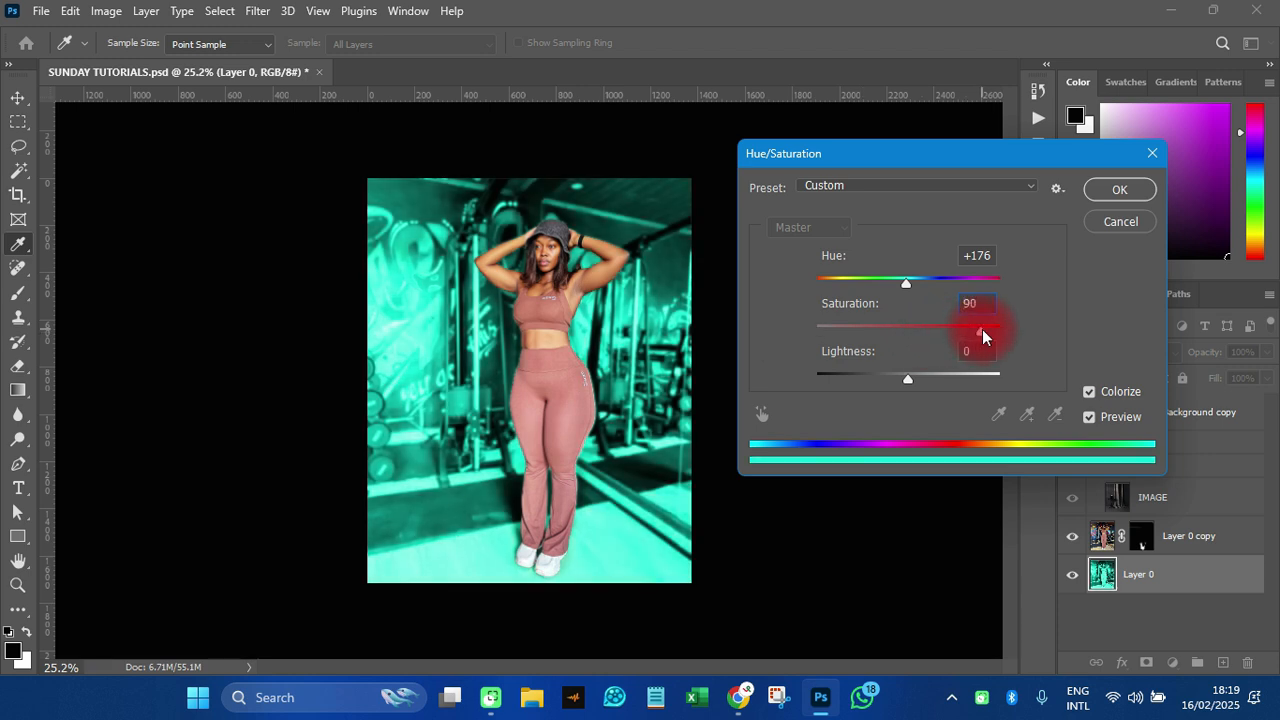
Set the background tint to hue 235 and saturation 59, and apply the Hue/Saturation adjustment.
drag(907, 283, 937, 283)
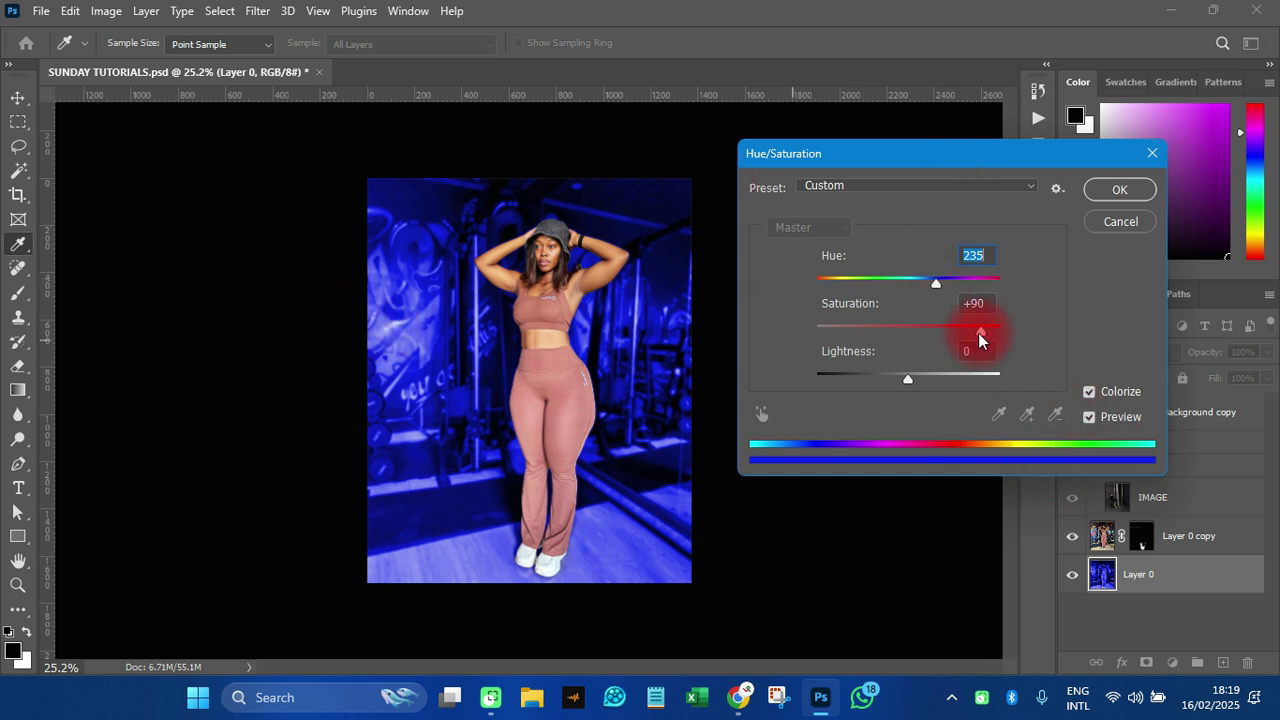
drag(979, 337, 923, 343)
click(1078, 122)
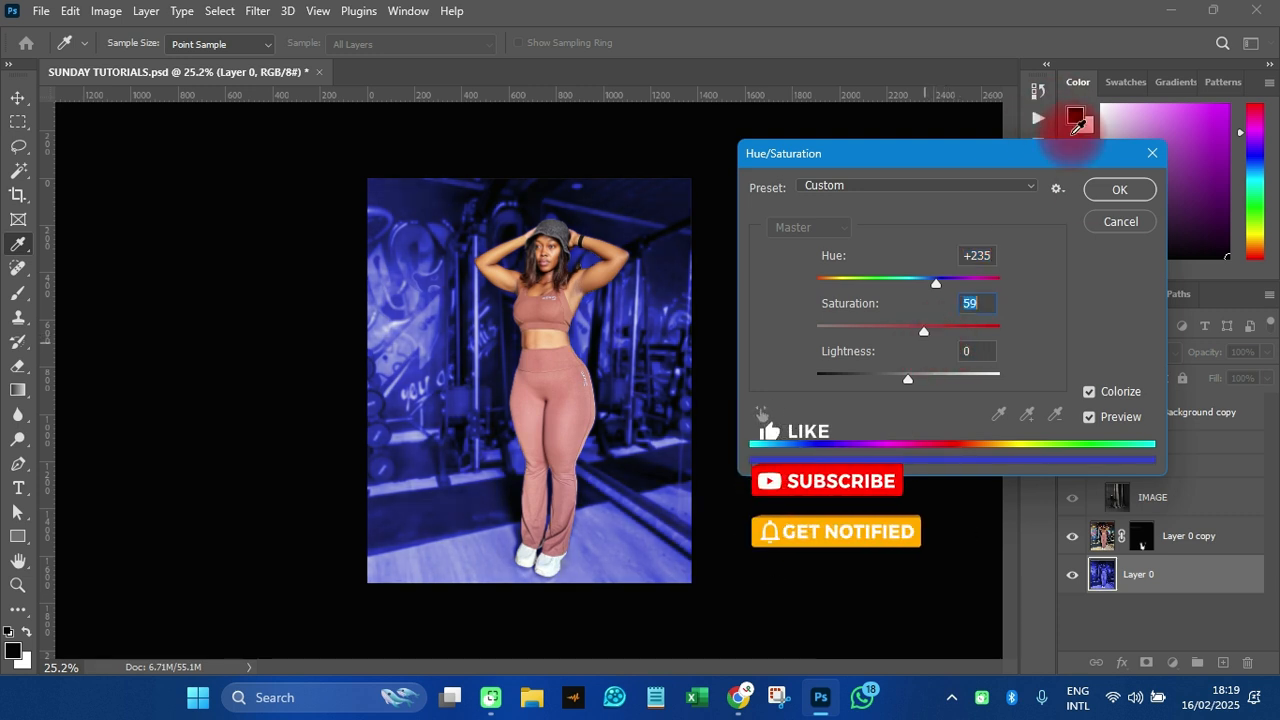
click(1094, 191)
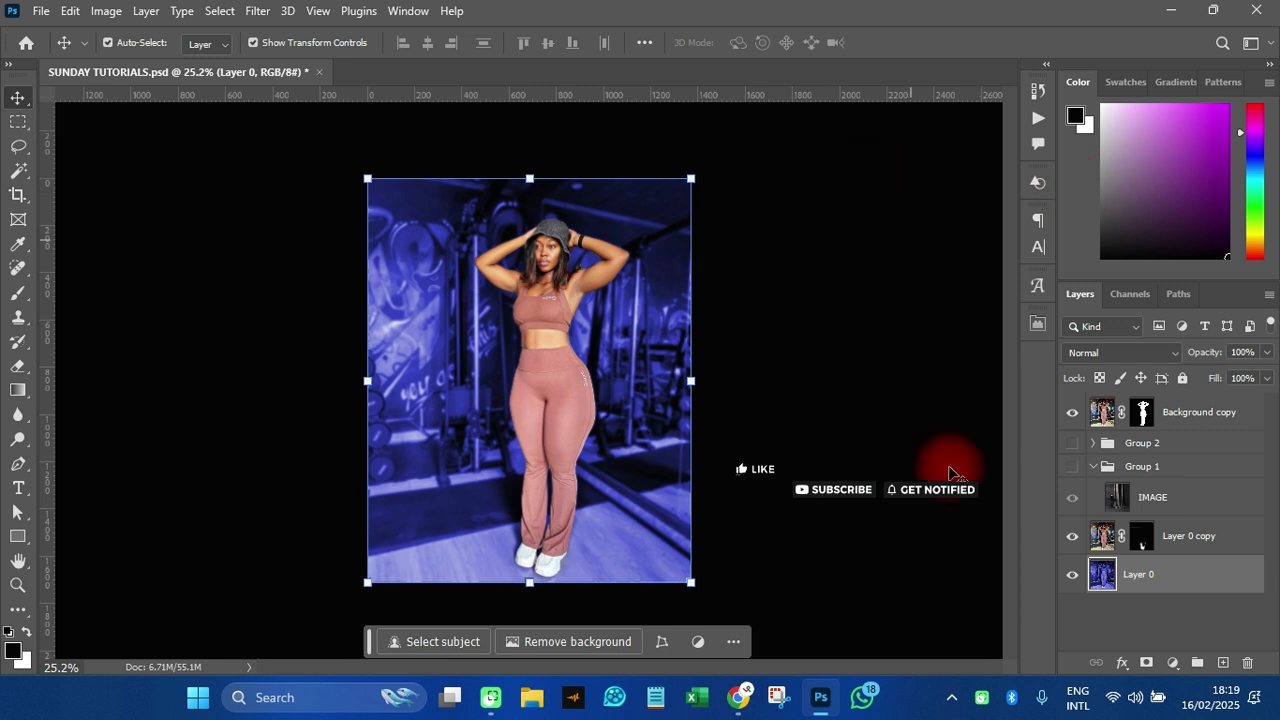
Duplicate the Layer 0 copy shadow layer, put one copy inside Group 1, and collapse the group.
click(1156, 541)
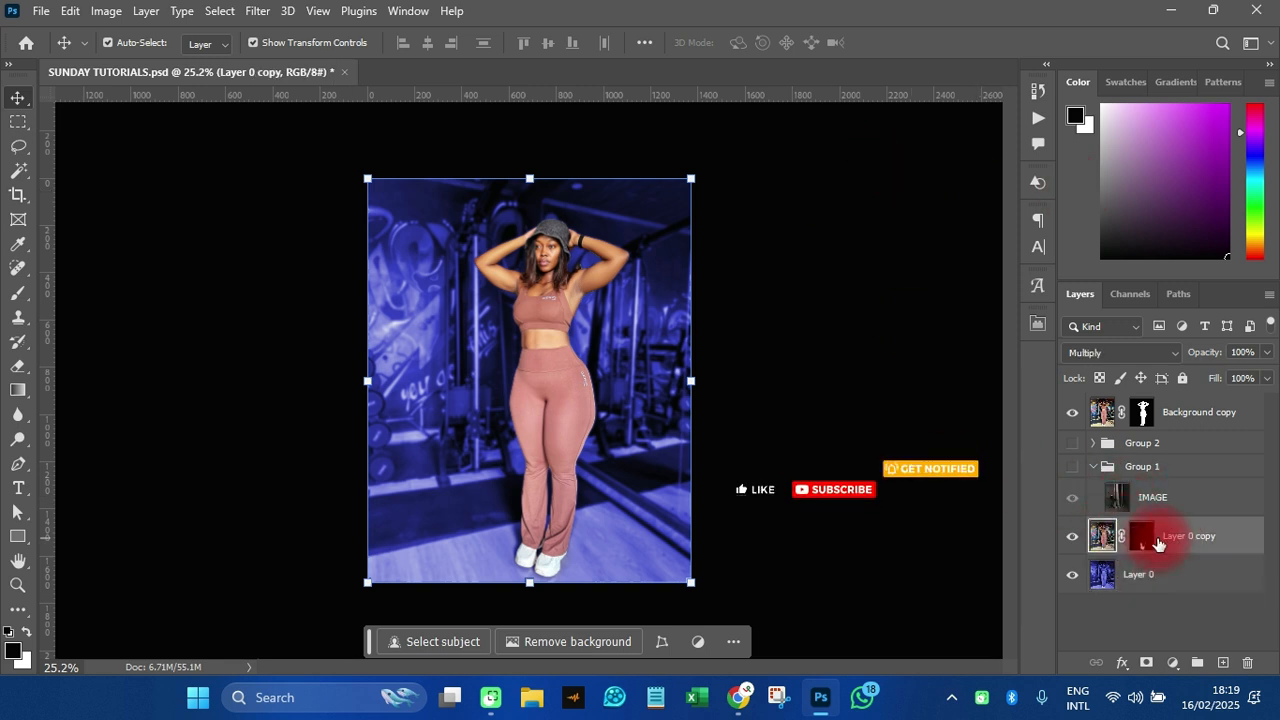
key(ctrl+j)
drag(1158, 540, 1110, 471)
click(1094, 467)
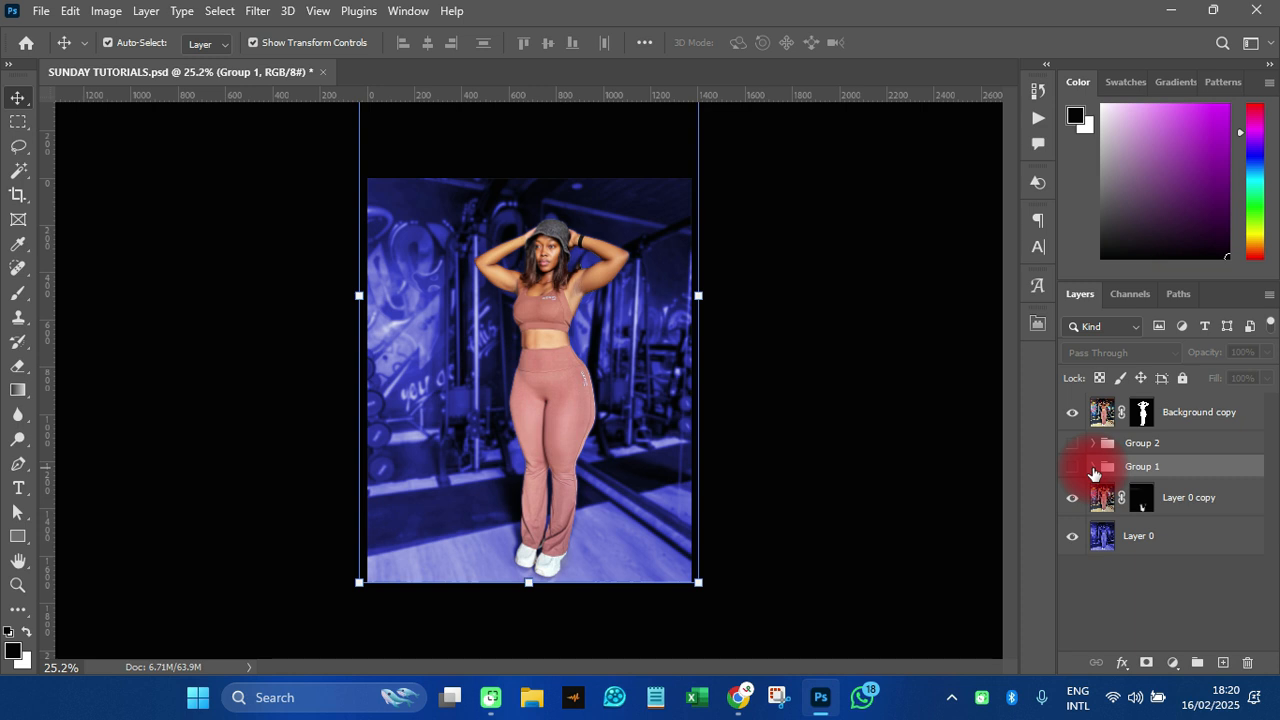
Compare the studio, balloon and blue gym backgrounds by toggling the visibility of Group 1 and Group 2.
click(1073, 468)
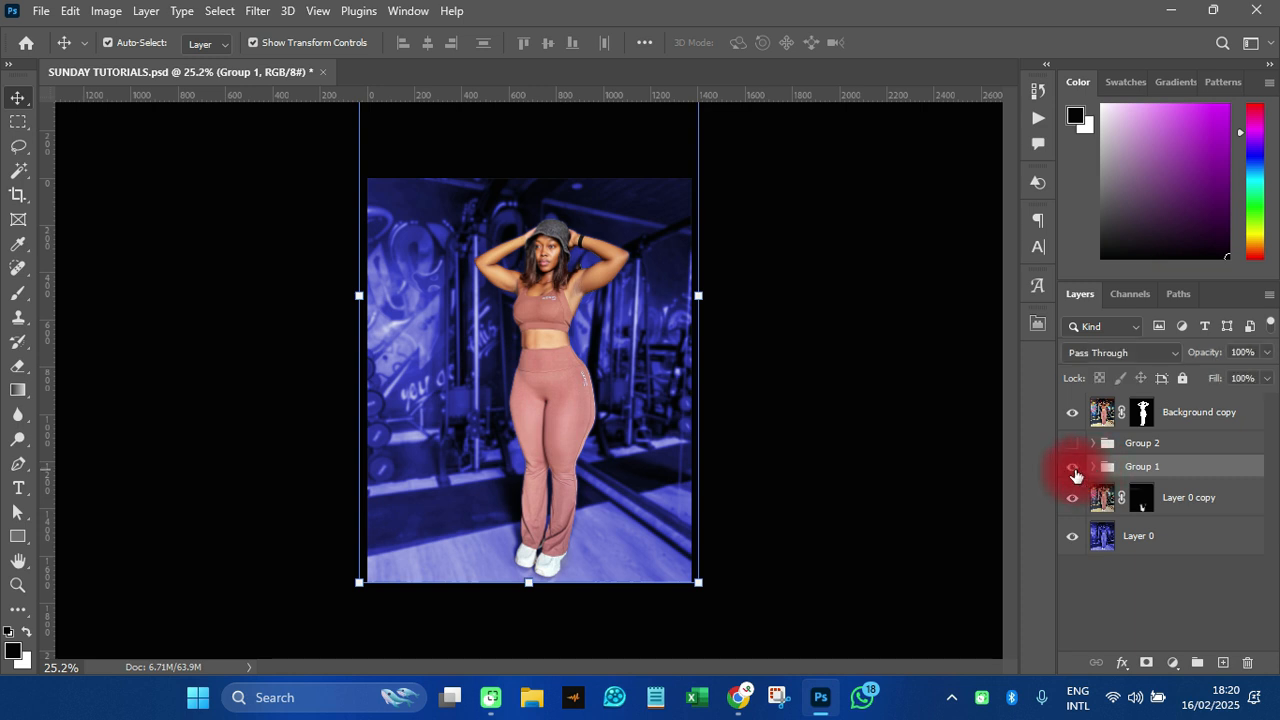
click(1073, 468)
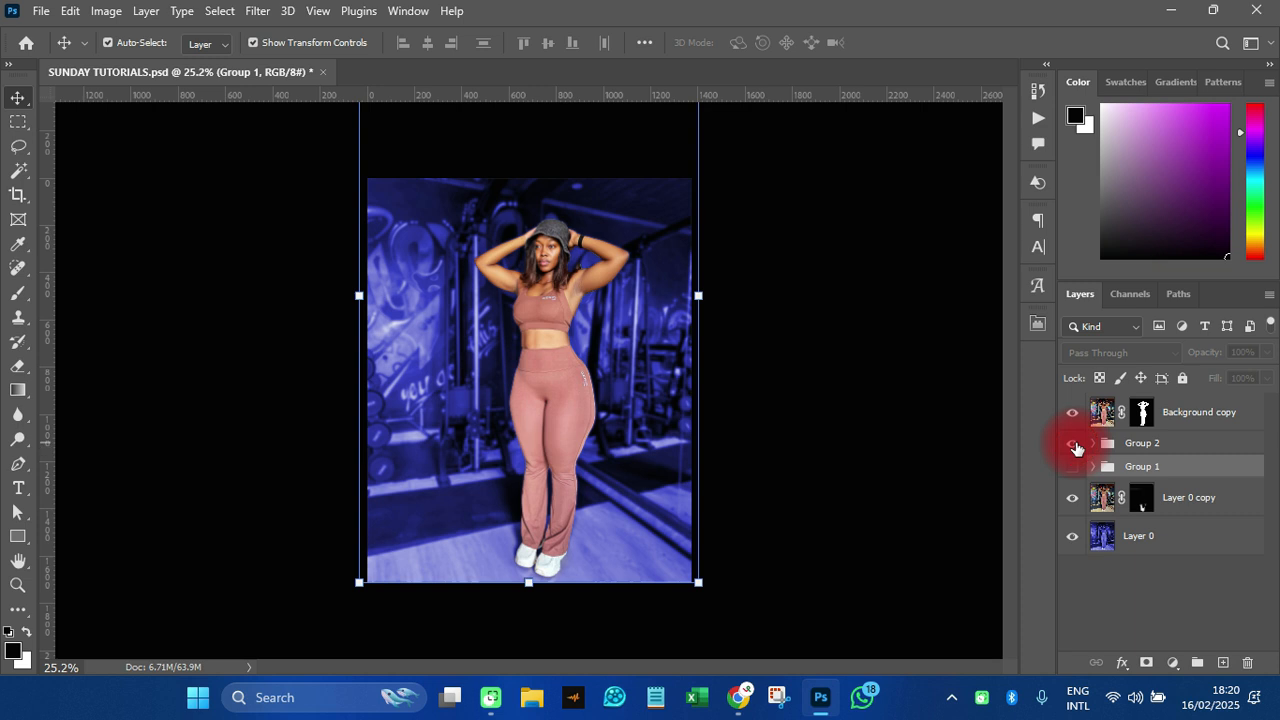
click(1073, 443)
click(845, 414)
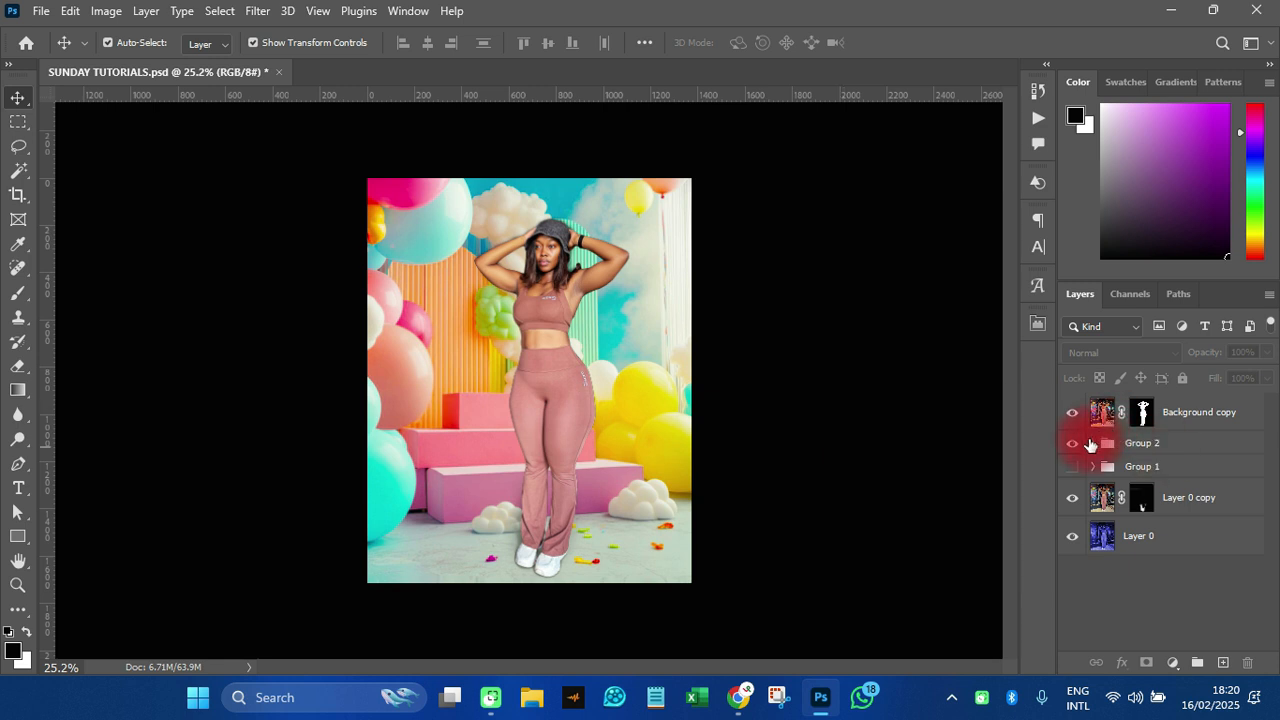
click(1071, 444)
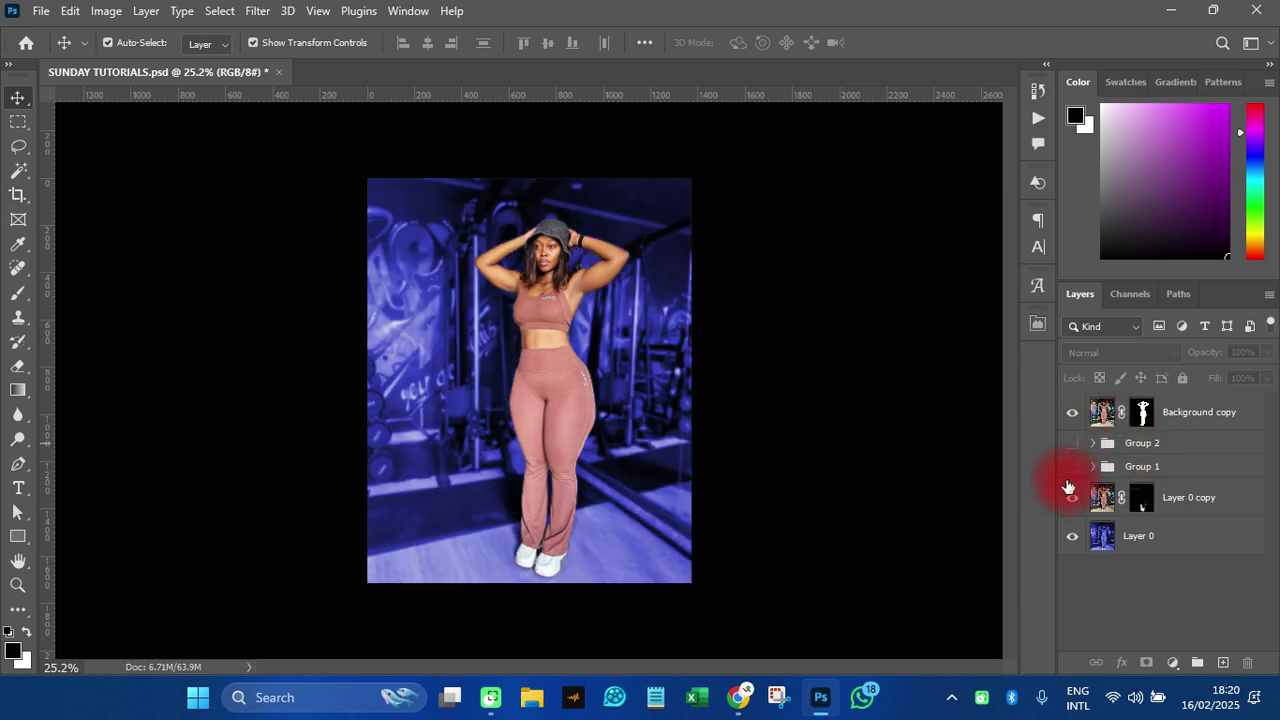
click(1072, 468)
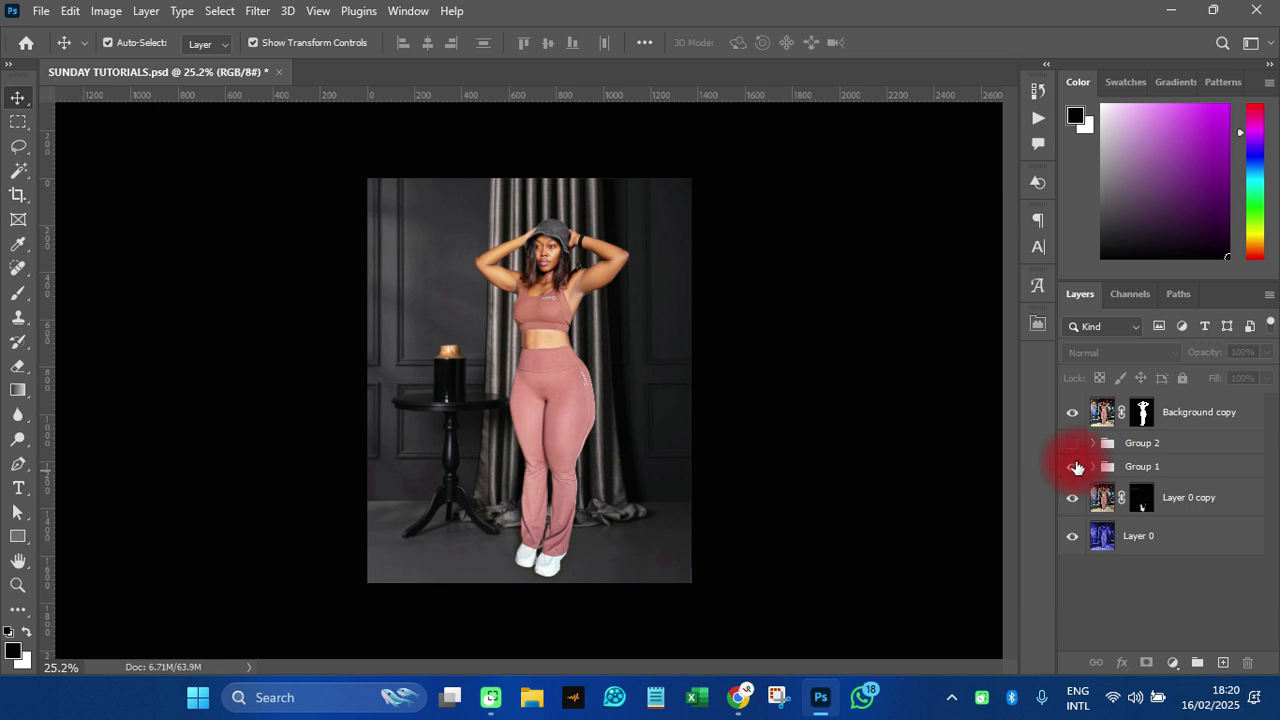
click(1075, 450)
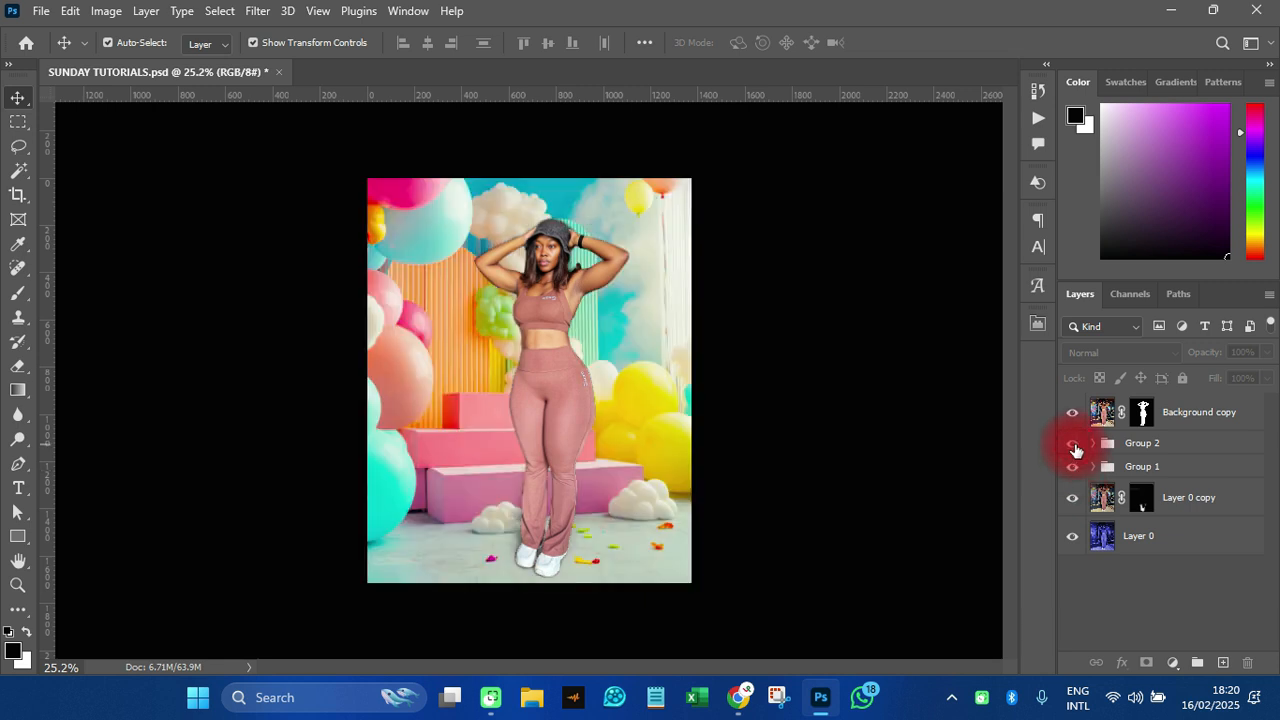